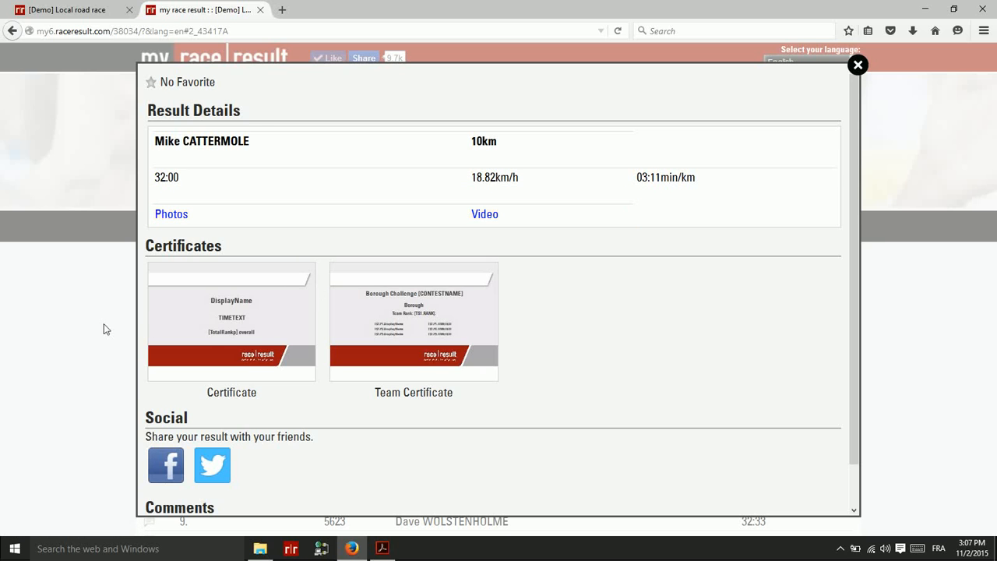
# View the runner's individual certificate from the 10km result details, and close it again
pyautogui.click(258, 328)
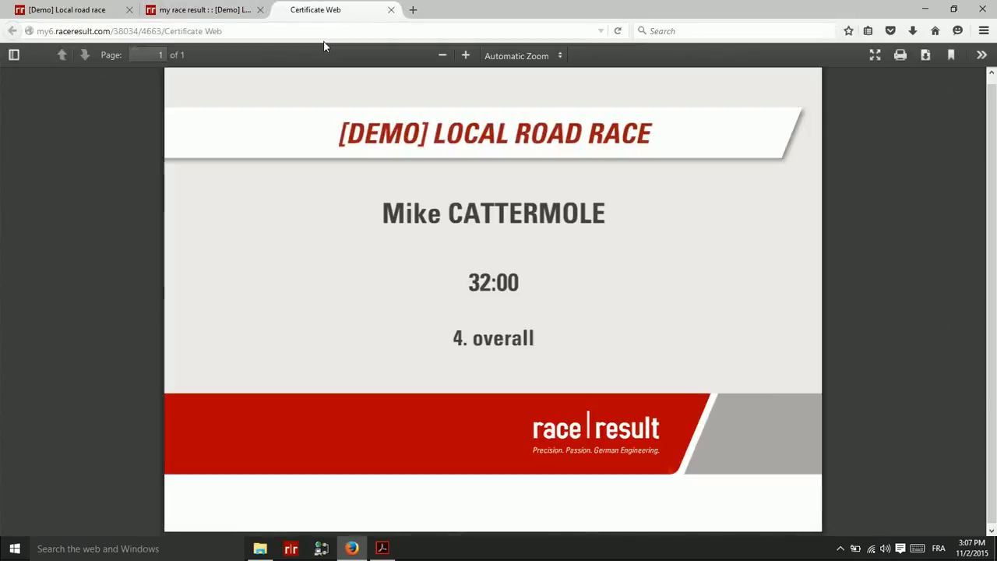
pyautogui.click(391, 11)
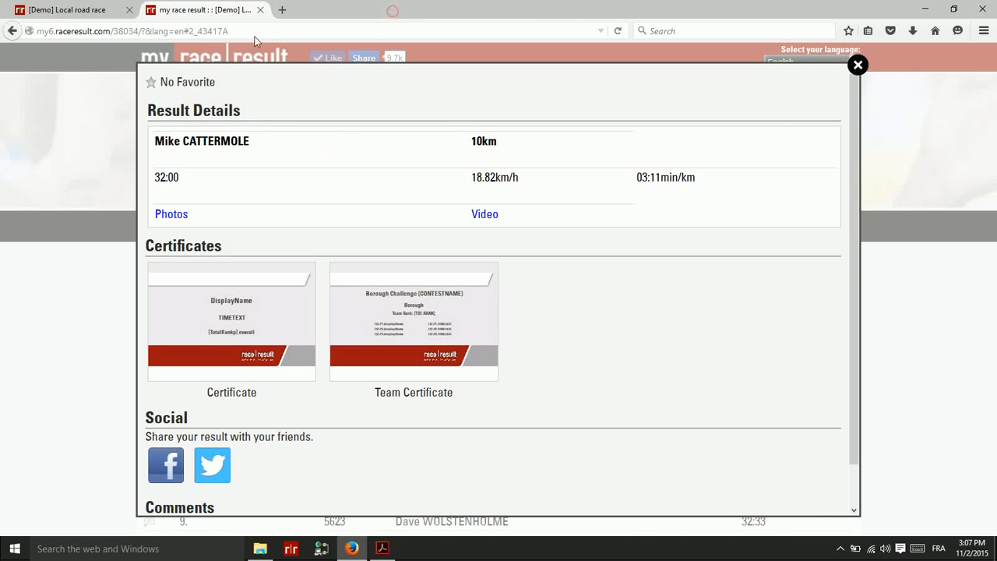
# Return to the [Demo] Local road race event administration and review its main event settings and contest settings
pyautogui.click(61, 11)
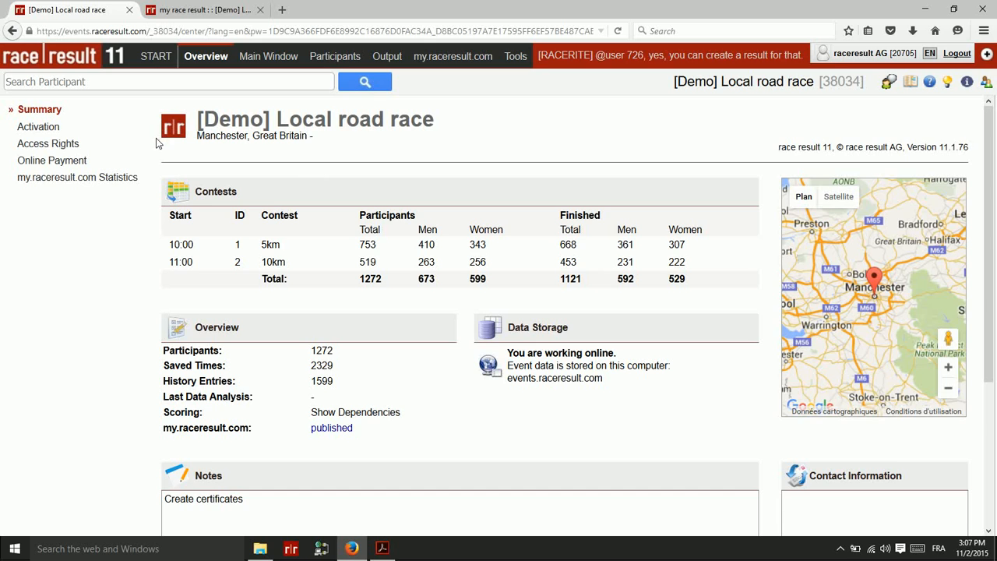
pyautogui.click(253, 63)
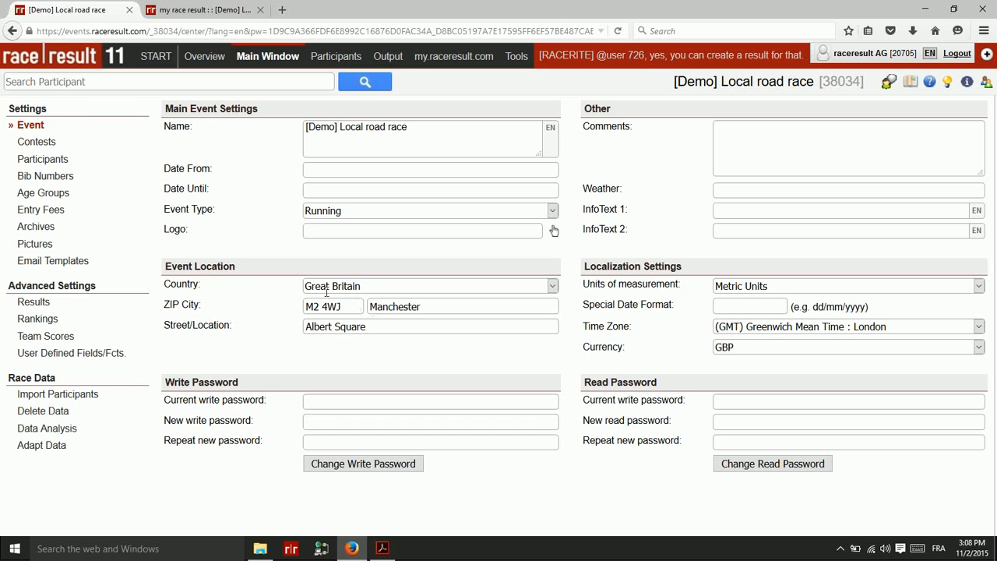
pyautogui.click(39, 141)
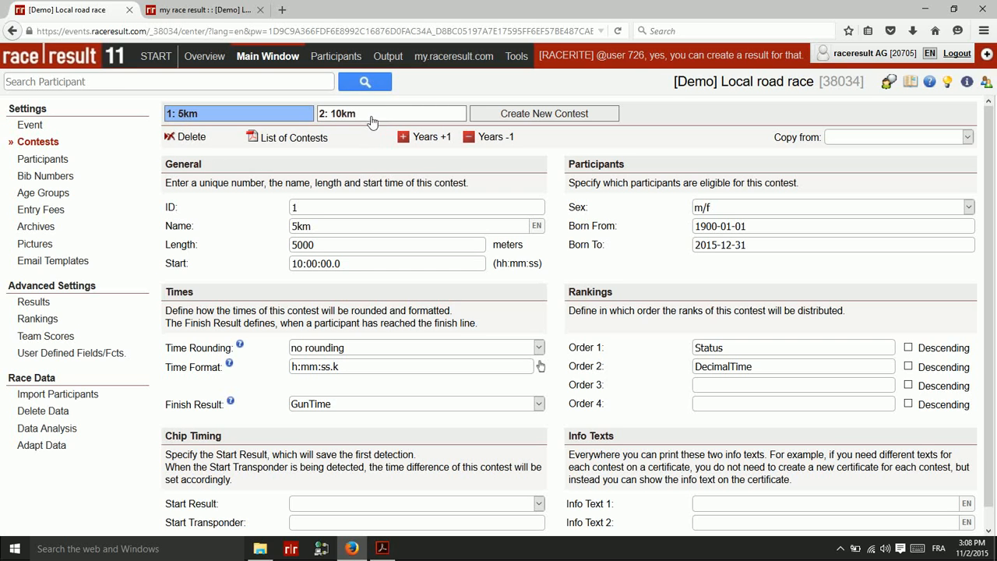
# In the participant settings, append Rochdale, Salford, Stockport, Tameside, Trafford and W to the Borough field's optional fixed values, separated by semicolons
pyautogui.click(52, 166)
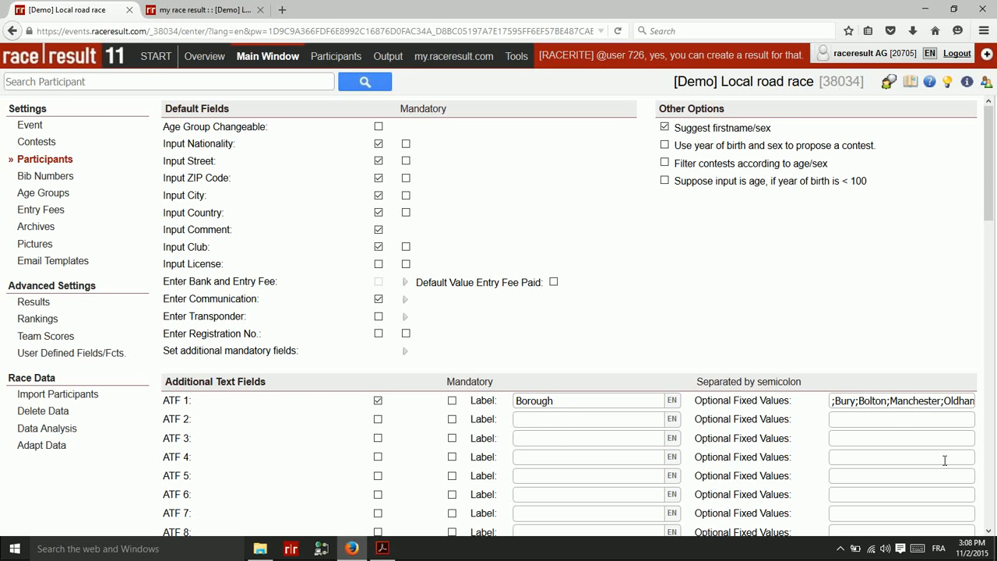
pyautogui.click(903, 402)
pyautogui.press('End')
pyautogui.write(';Rochdale;Salf')
pyautogui.write('ord;S')
pyautogui.write('tockport;Tameside;Tr')
pyautogui.write('afford;W')
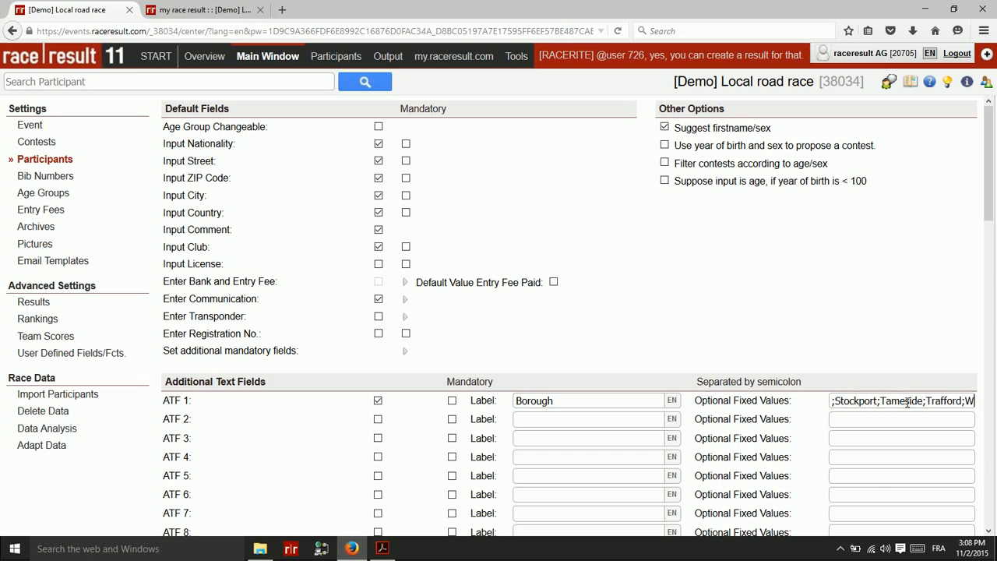
# Review the event's bib number settings and age group definitions
pyautogui.click(28, 178)
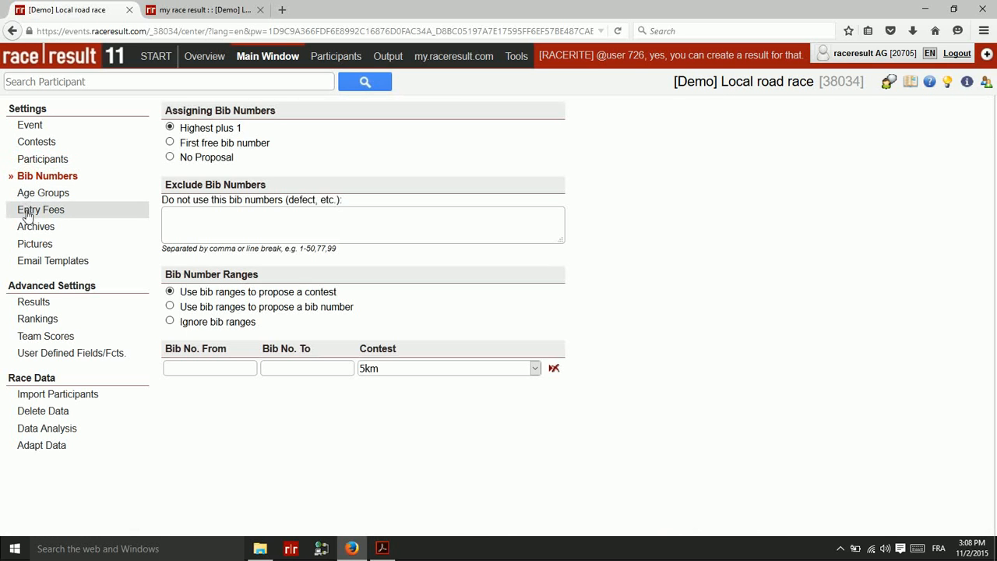
pyautogui.click(30, 194)
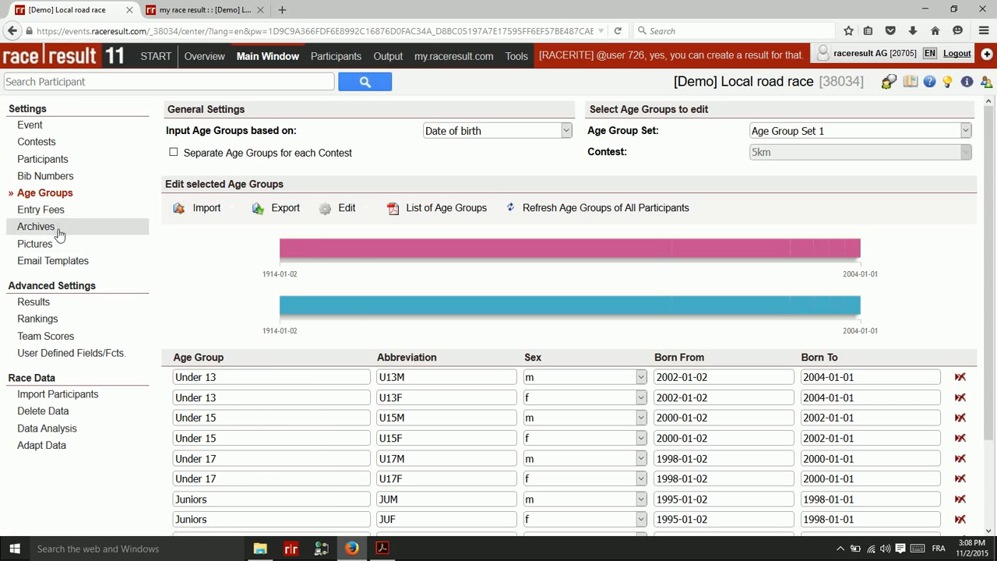
# Open the advanced results settings and examine the timing points assigned to TimingStart and TimingFinish
pyautogui.click(34, 303)
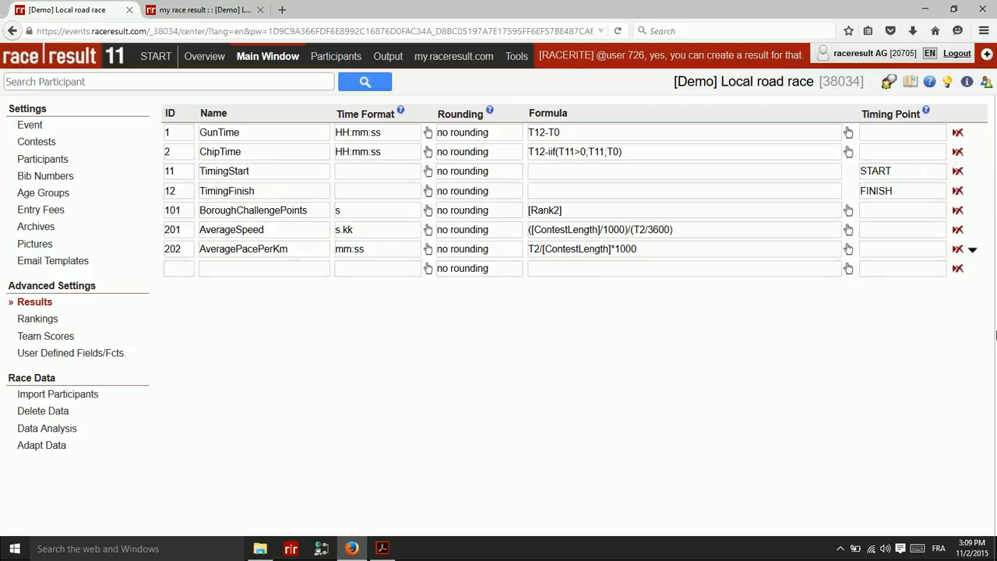
pyautogui.click(909, 172)
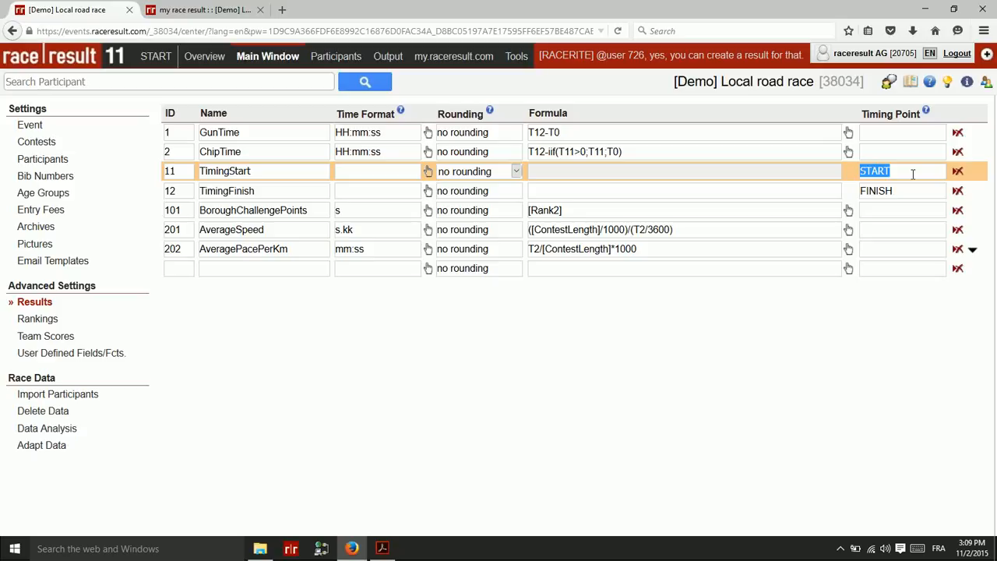
pyautogui.click(907, 190)
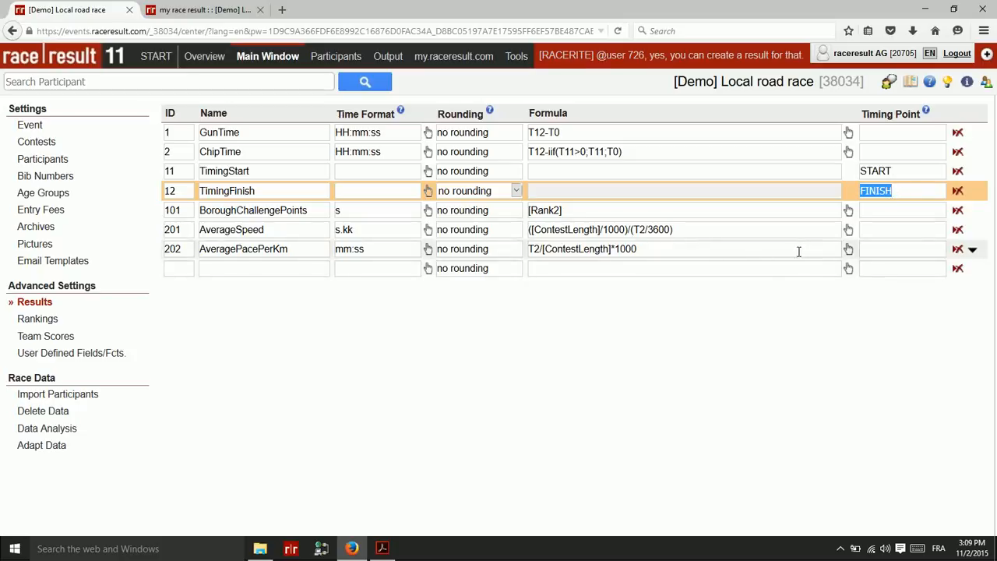
# Examine the GunTime result's formula, highlighting its T0 and T12 parts
pyautogui.click(242, 131)
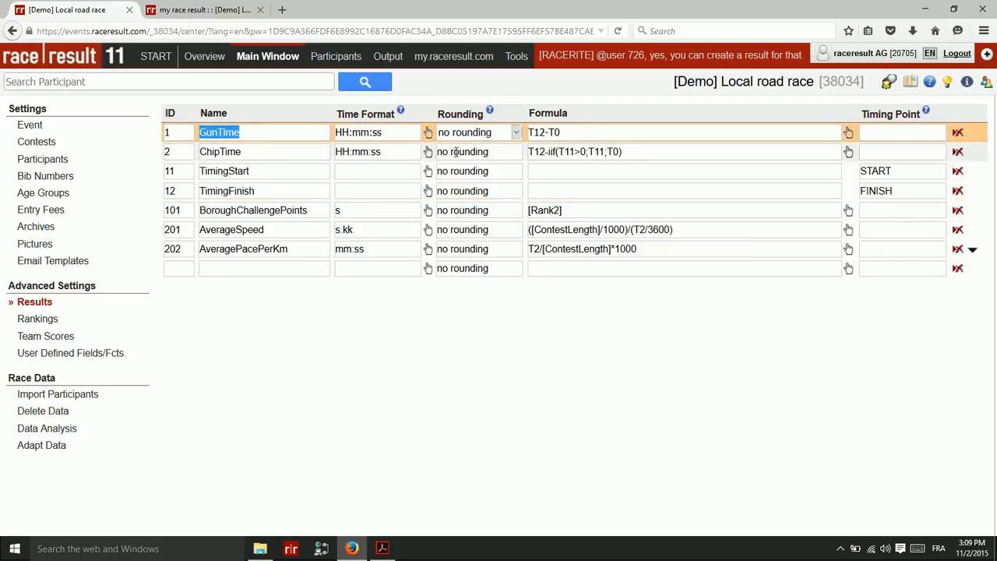
pyautogui.click(587, 131)
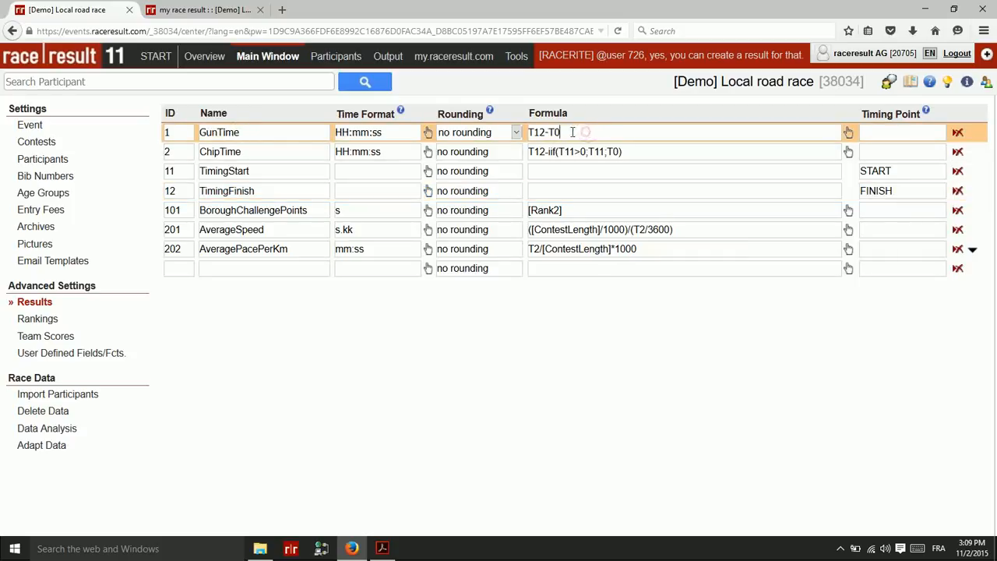
pyautogui.moveTo(571, 131); pyautogui.dragTo(549, 132)
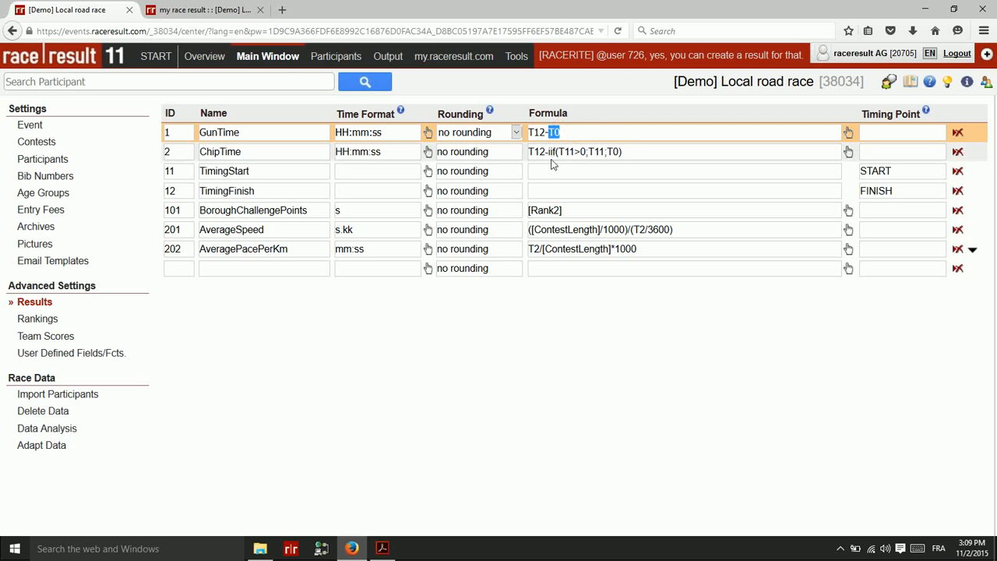
pyautogui.click(549, 131)
pyautogui.doubleClick(542, 130)
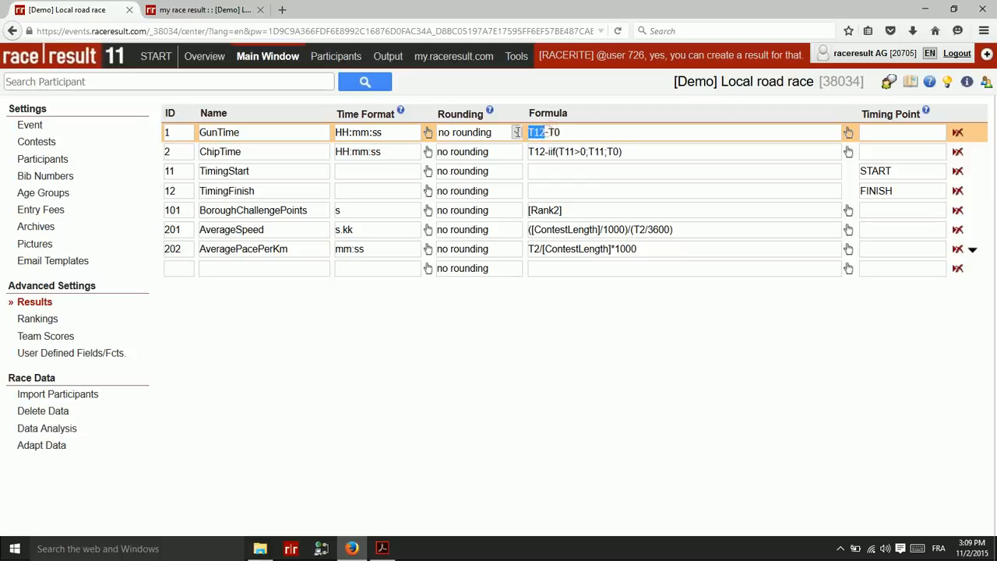
# Examine the ChipTime result's formula, highlighting T12, the iif expression and the arguments inside it
pyautogui.click(559, 152)
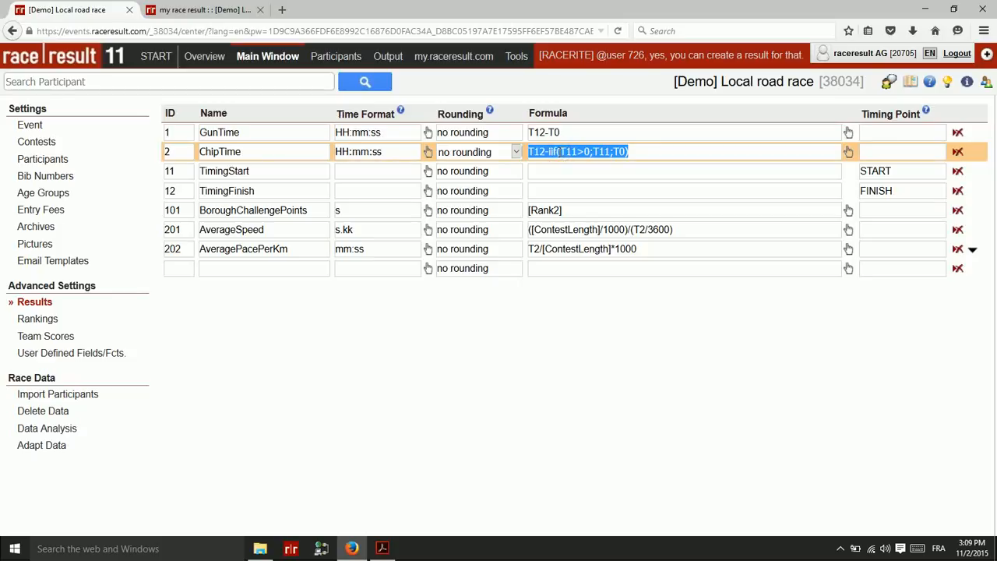
pyautogui.click(546, 151)
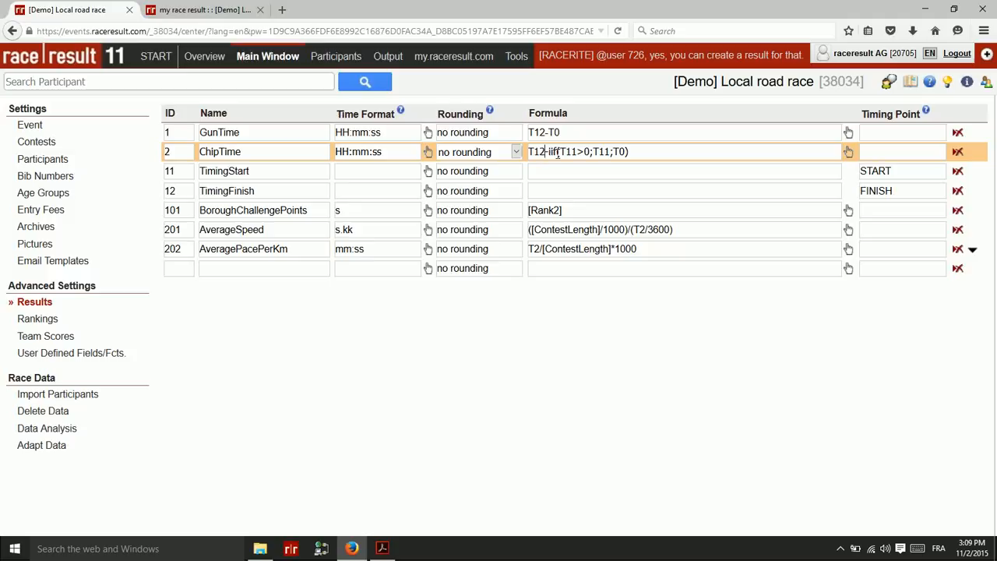
pyautogui.moveTo(546, 152); pyautogui.dragTo(528, 152)
pyautogui.click(557, 152)
pyautogui.moveTo(549, 152); pyautogui.dragTo(659, 156)
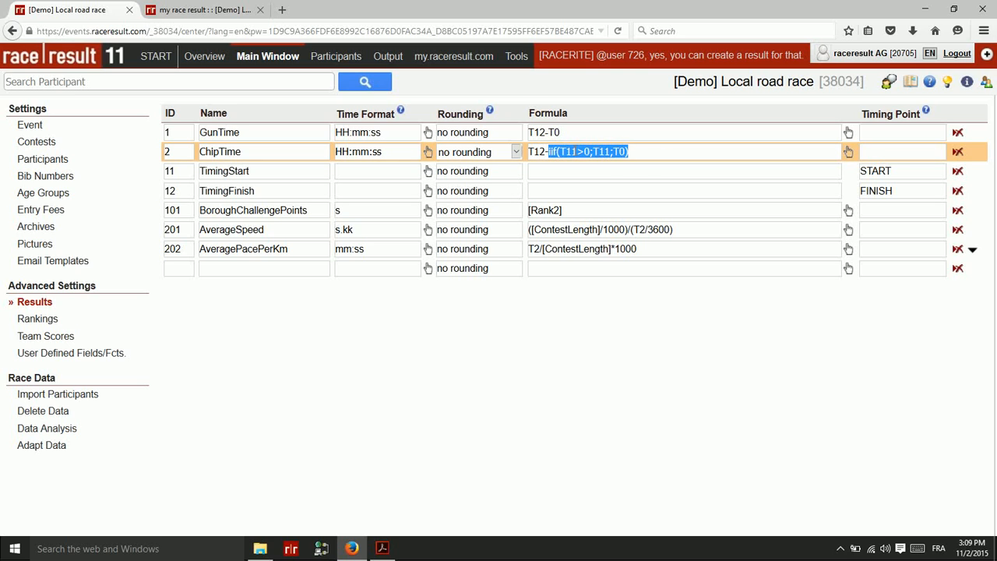
pyautogui.click(574, 152)
pyautogui.moveTo(559, 152); pyautogui.dragTo(625, 152)
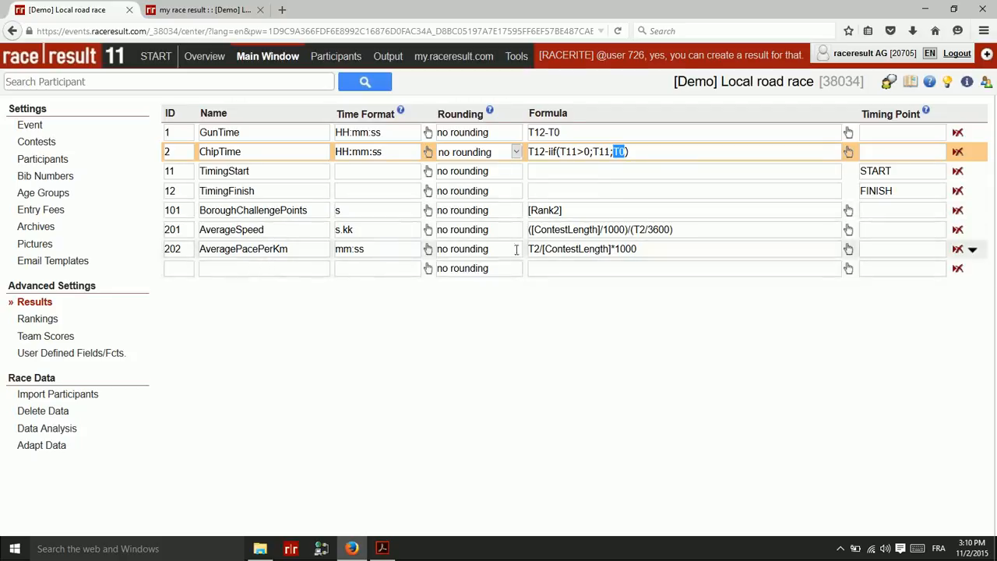
# Inspect the BoroughChallengePoints and AverageSpeed formulas and the AveragePacePerKm result
pyautogui.click(571, 212)
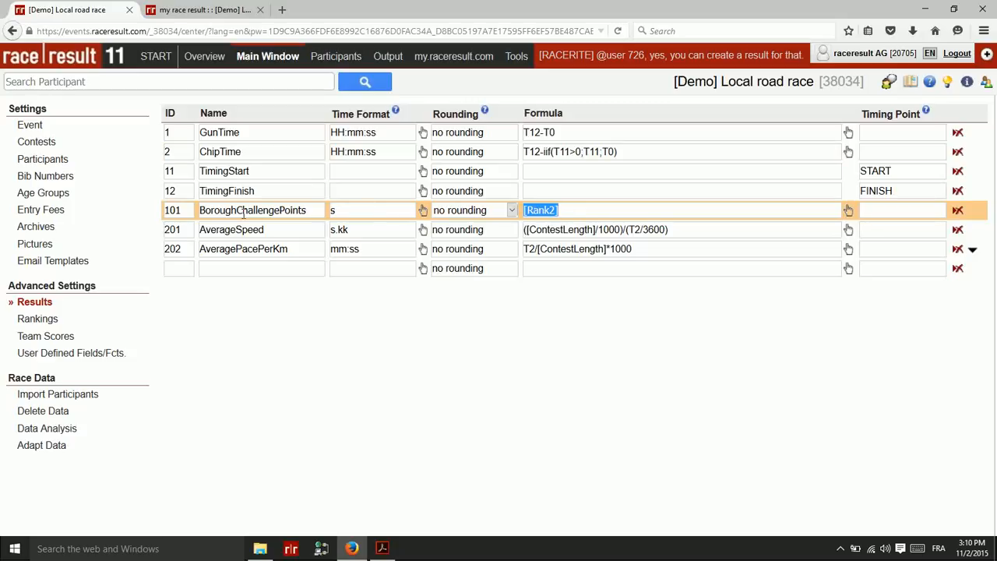
pyautogui.click(566, 211)
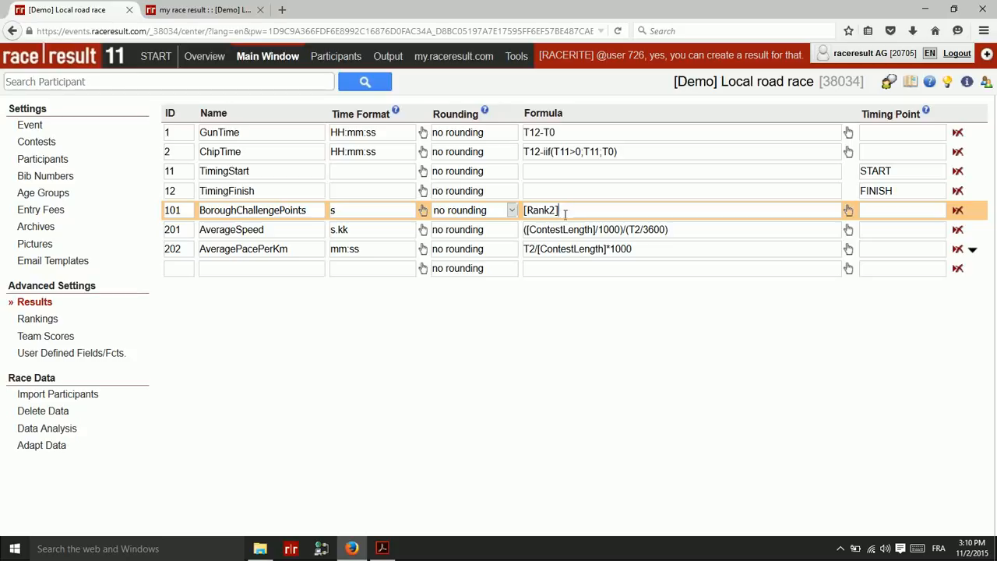
pyautogui.click(253, 230)
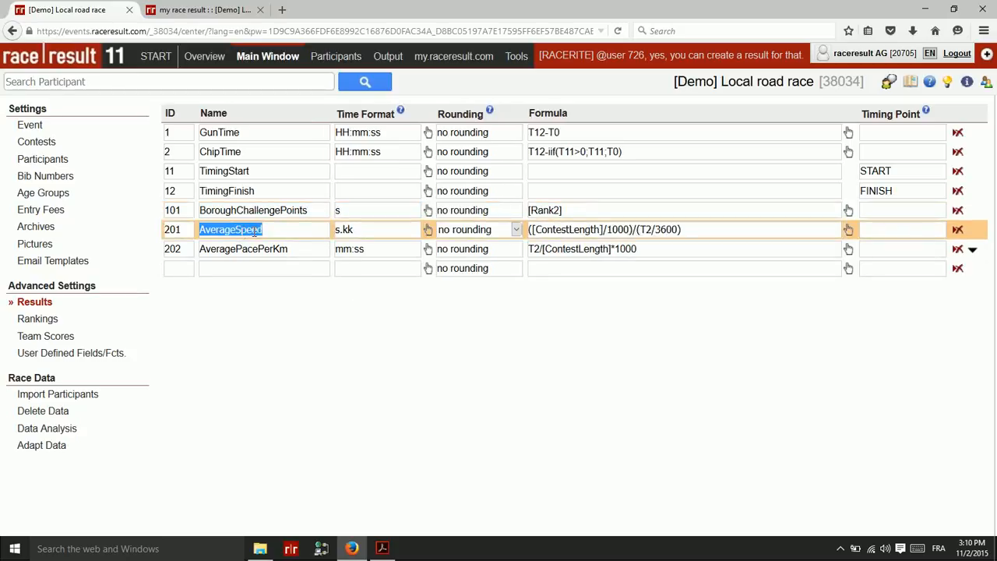
pyautogui.click(586, 229)
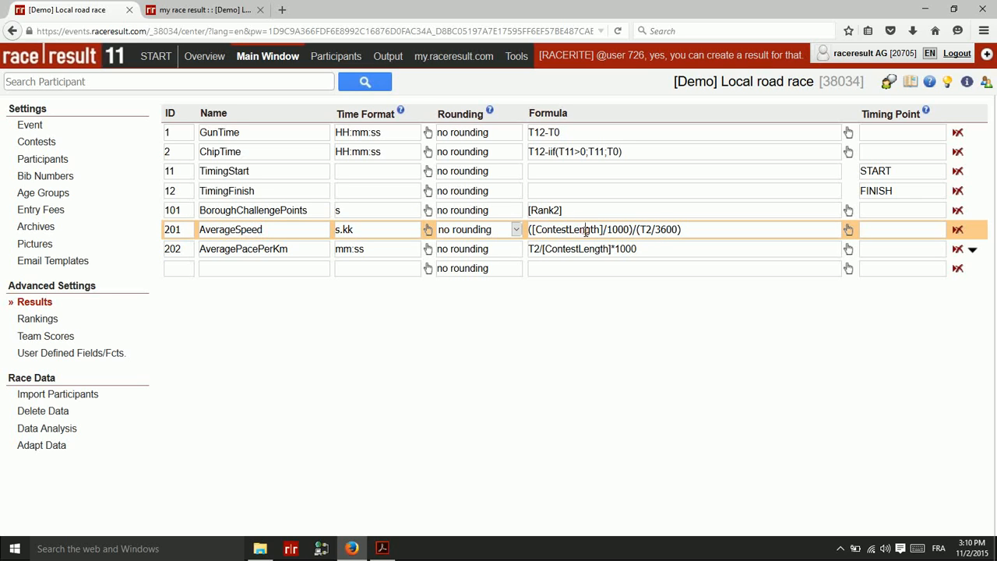
pyautogui.moveTo(694, 231); pyautogui.dragTo(526, 230)
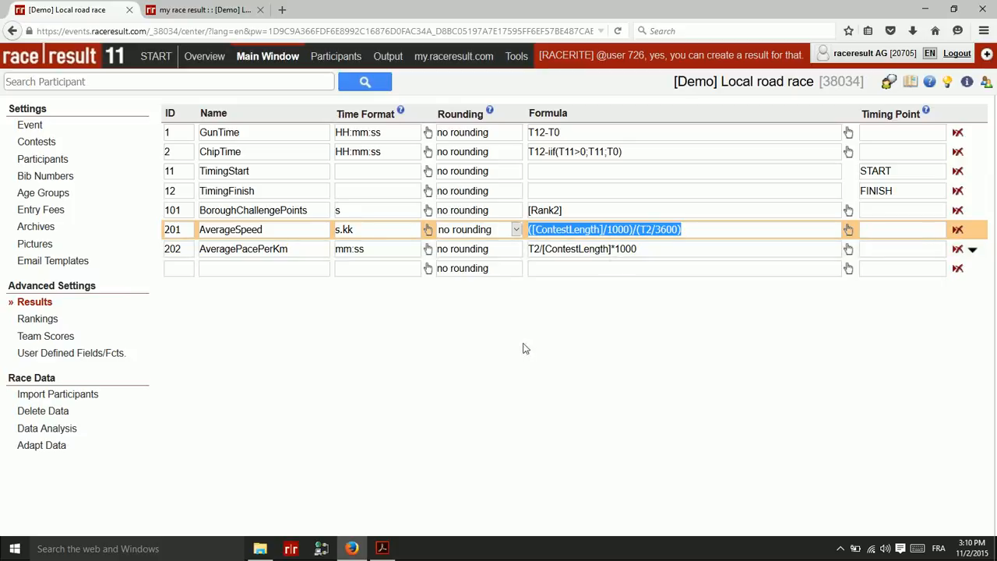
pyautogui.doubleClick(256, 250)
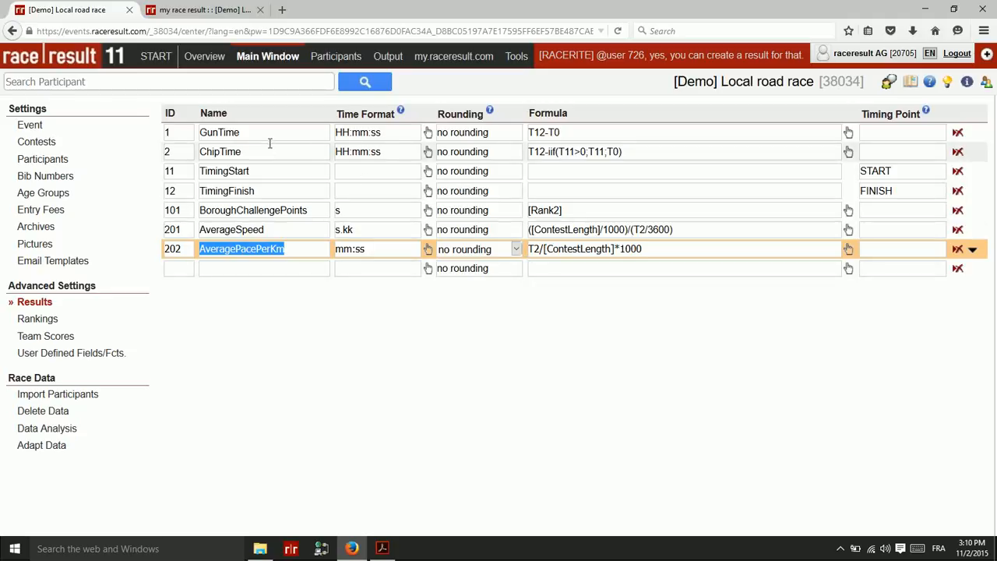
# Compare the TimingStart, GunTime and ChipTime results with the formulas for borough points, average speed and average pace
pyautogui.click(278, 172)
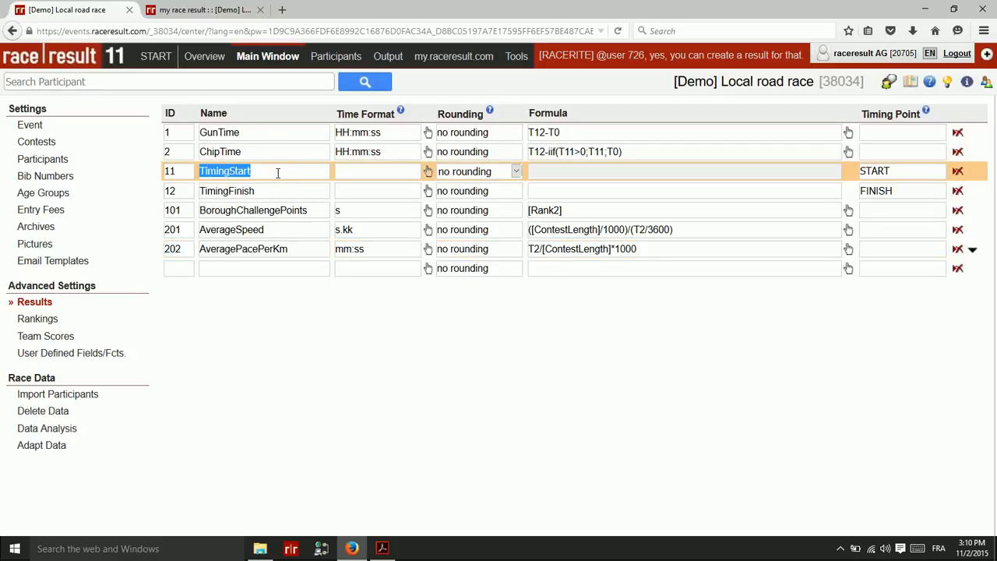
pyautogui.click(282, 134)
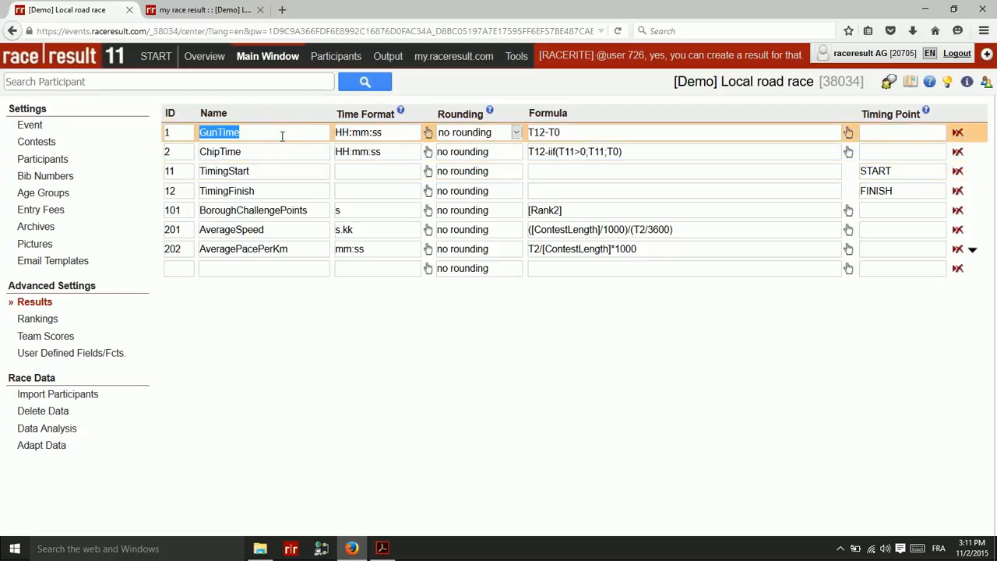
pyautogui.click(277, 148)
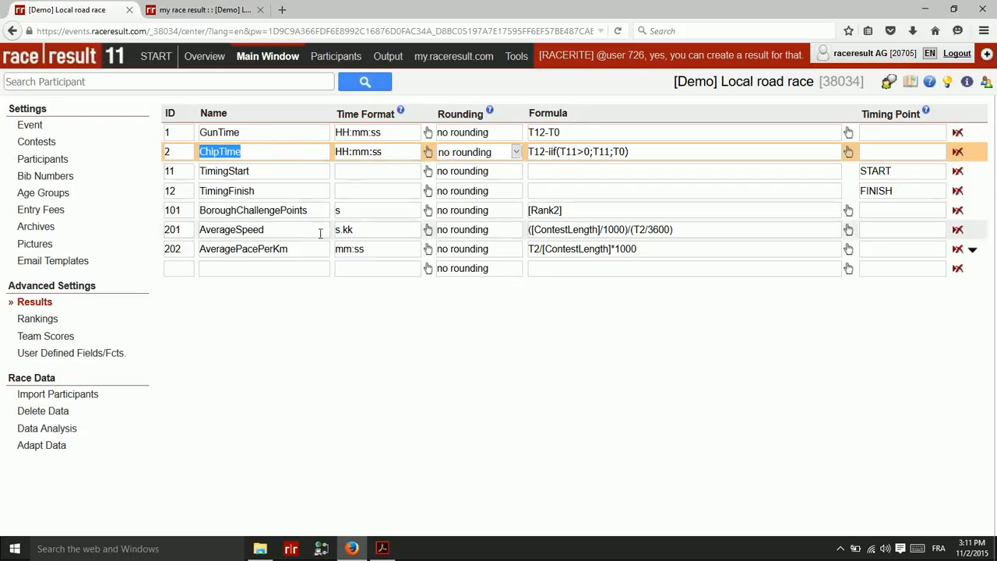
pyautogui.click(618, 210)
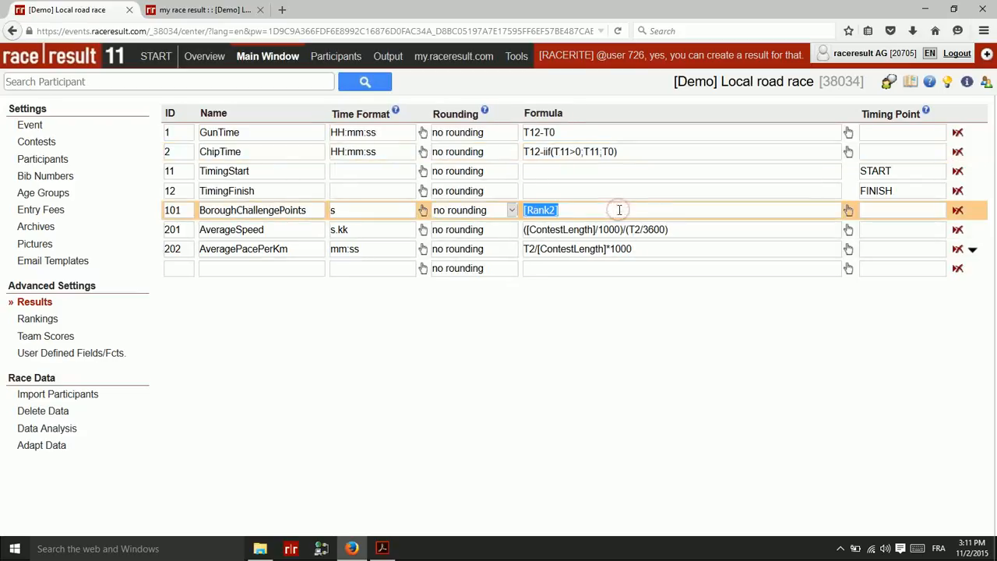
pyautogui.click(614, 238)
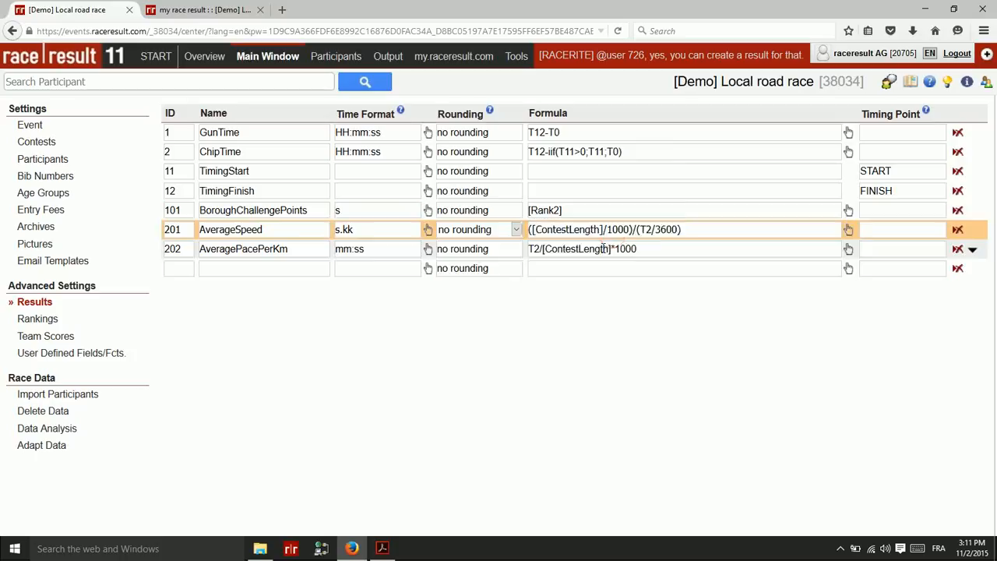
pyautogui.click(606, 248)
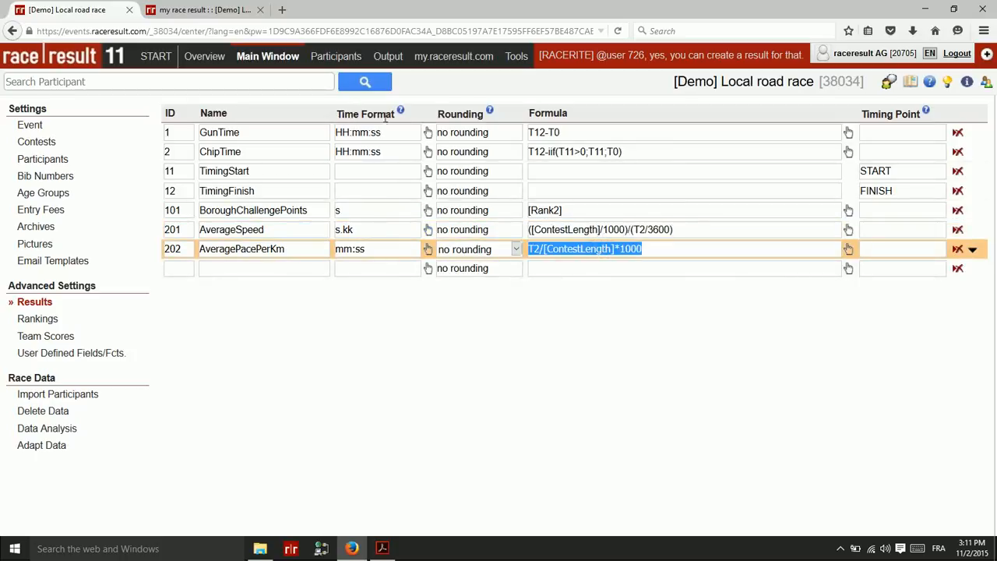
# Examine the time formats used for the BoroughChallengePoints and AverageSpeed results
pyautogui.click(355, 215)
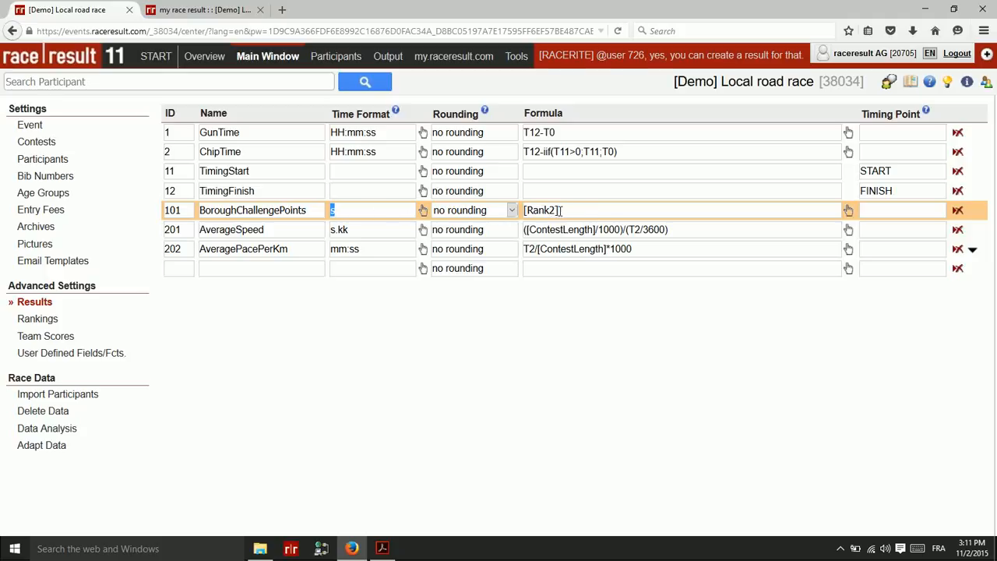
pyautogui.click(383, 230)
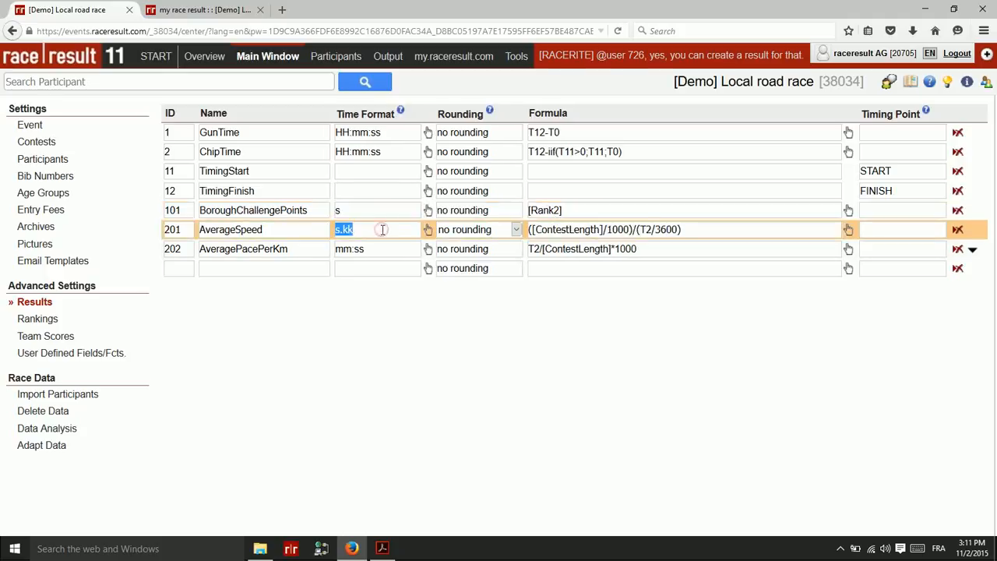
pyautogui.click(343, 230)
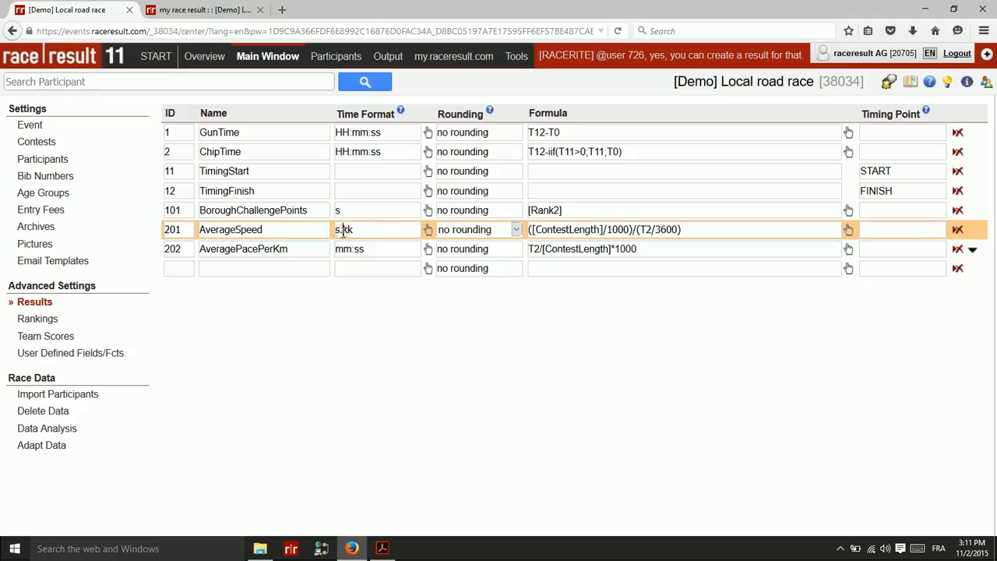
# Check the AveragePacePerKm time format and go through the TotalRank, MFRank, AGRank and ManchesterRank rankings
pyautogui.click(383, 249)
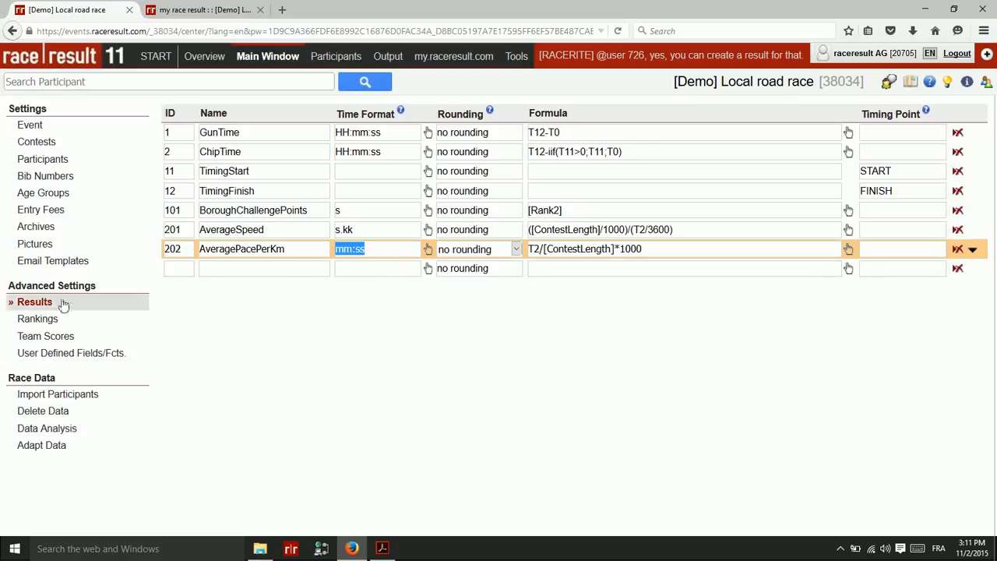
pyautogui.click(51, 325)
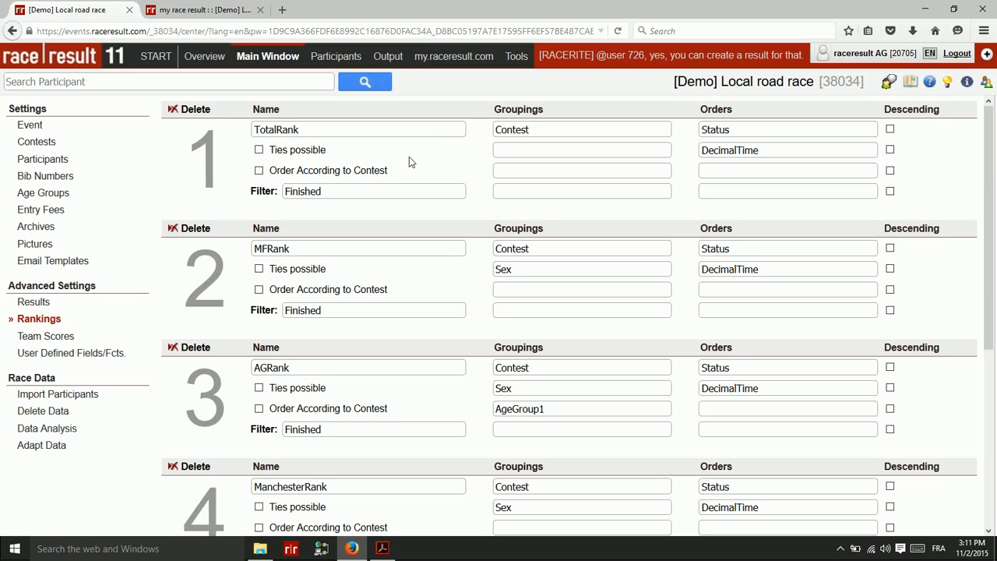
pyautogui.click(276, 130)
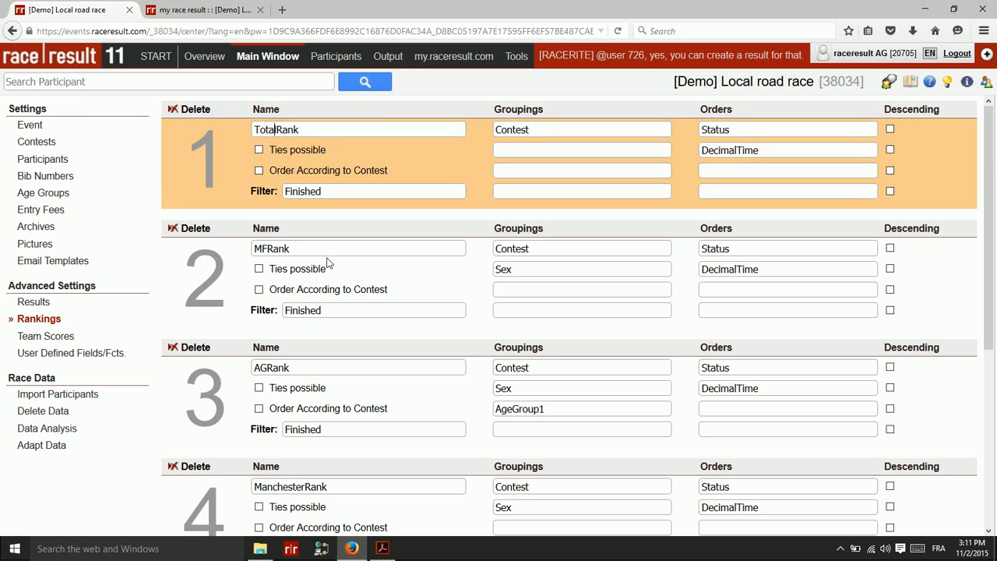
pyautogui.click(293, 249)
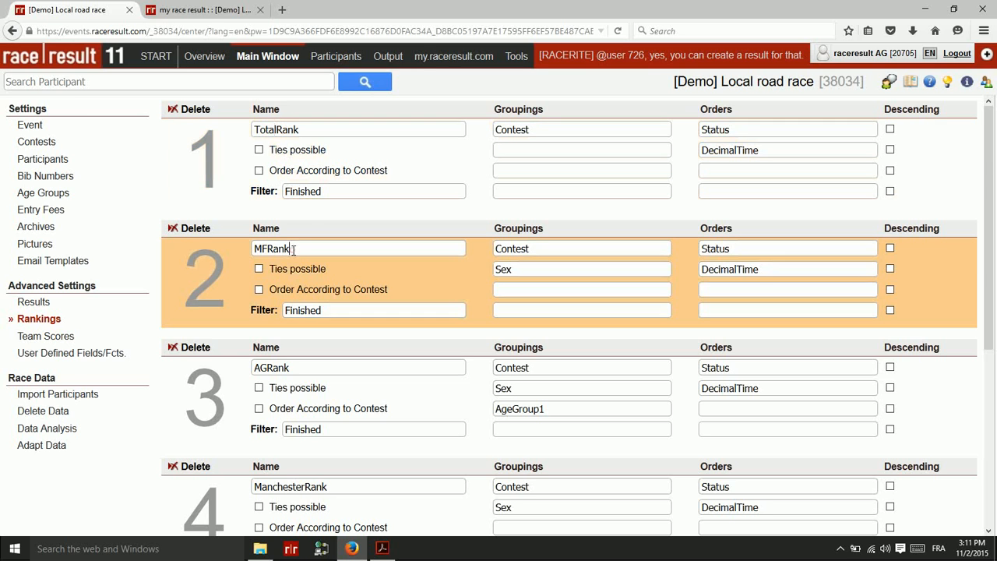
pyautogui.click(279, 132)
pyautogui.click(280, 247)
pyautogui.click(274, 371)
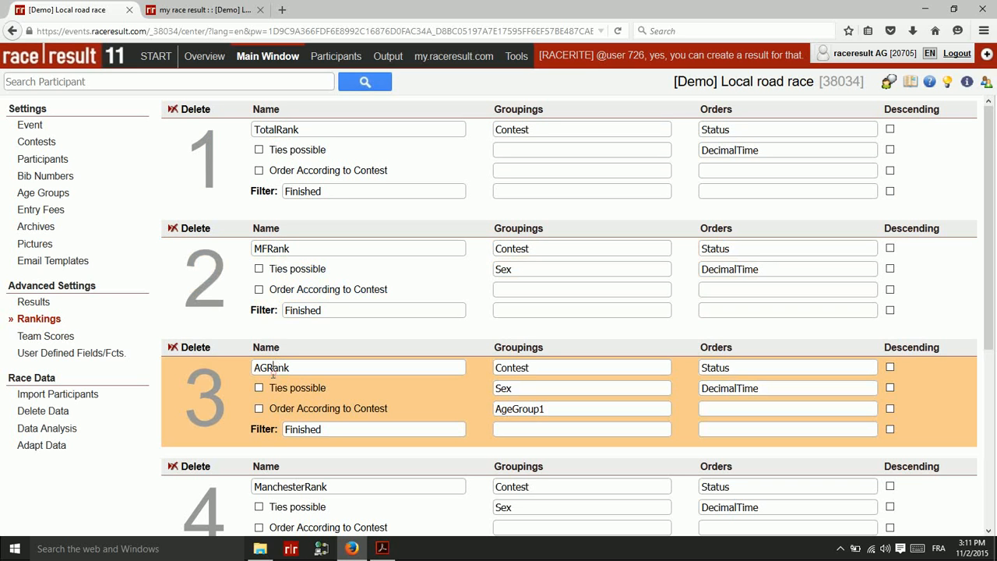
pyautogui.scroll(-4, 336, 300)
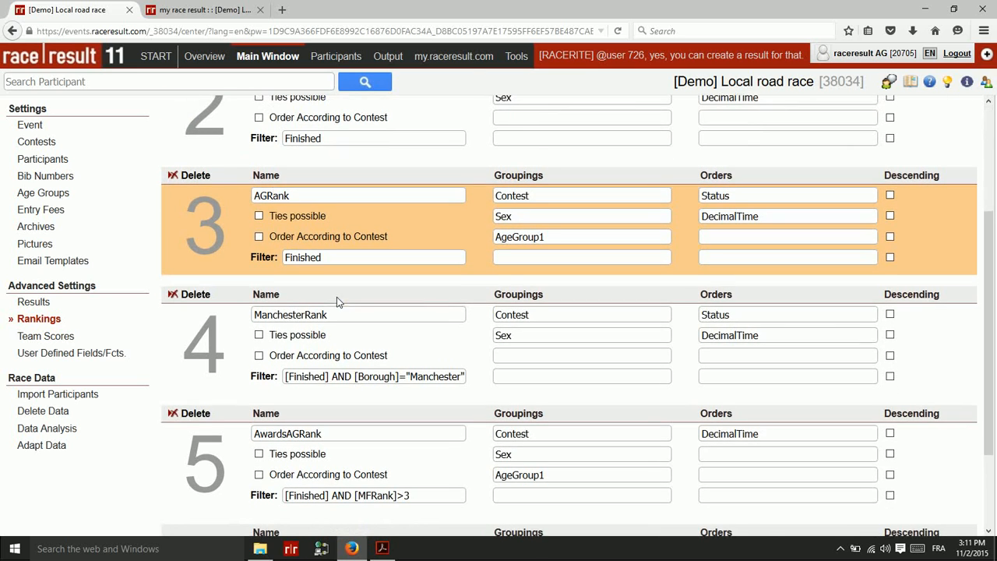
pyautogui.click(324, 314)
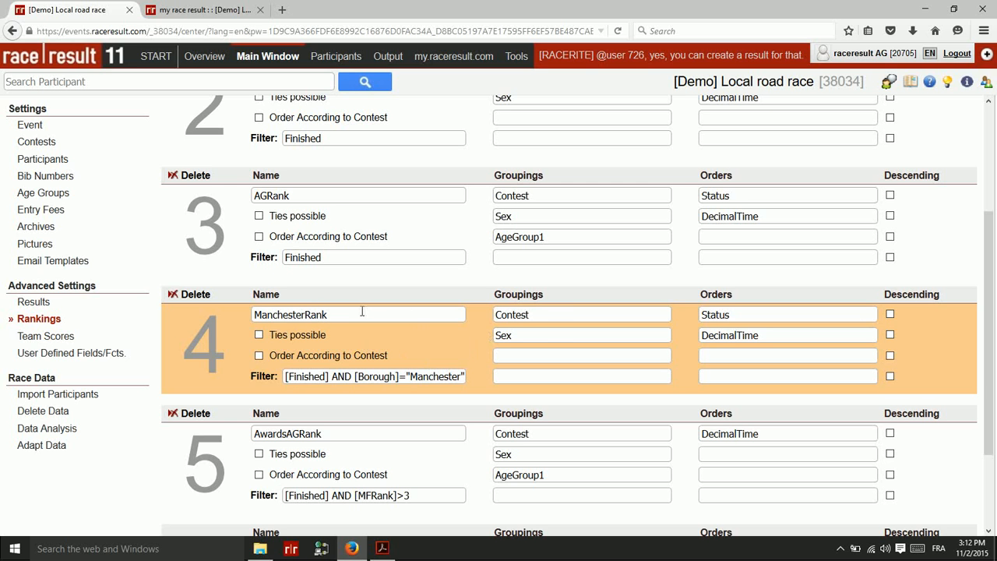
# Inspect the Contest and Sex groupings of the MFRank ranking
pyautogui.scroll(4, 548, 352)
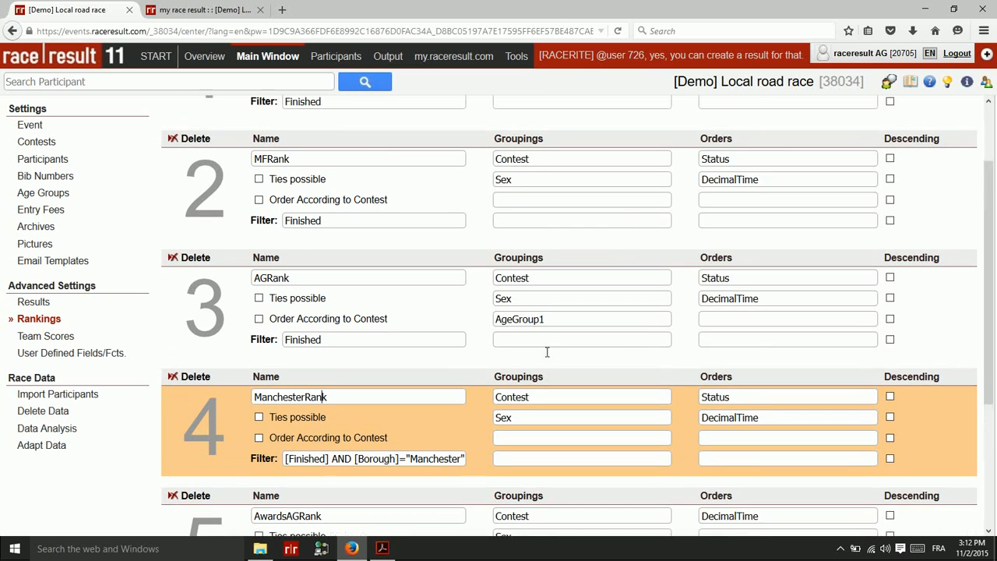
pyautogui.scroll(-2, 547, 356)
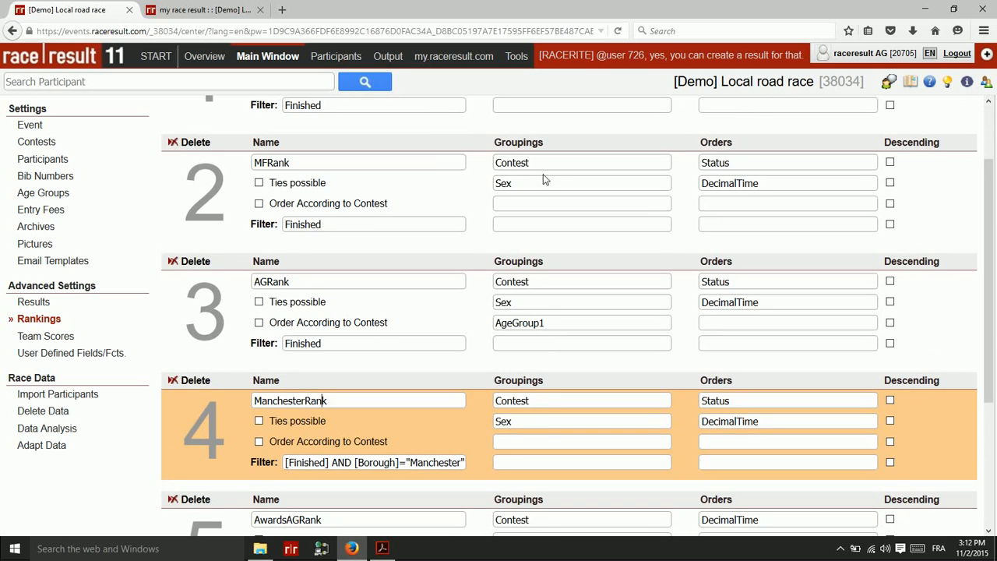
pyautogui.click(538, 163)
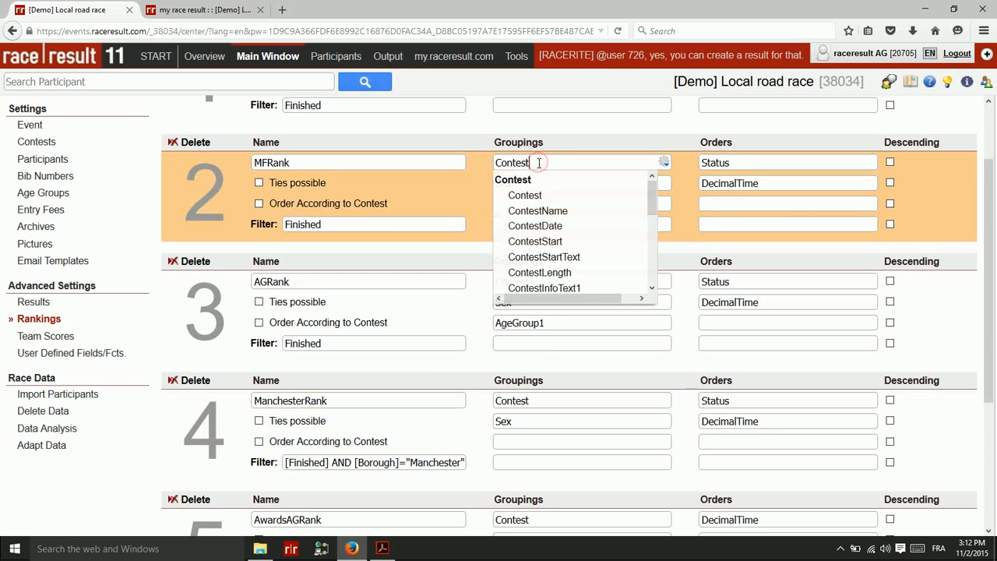
pyautogui.click(665, 183)
pyautogui.click(665, 183)
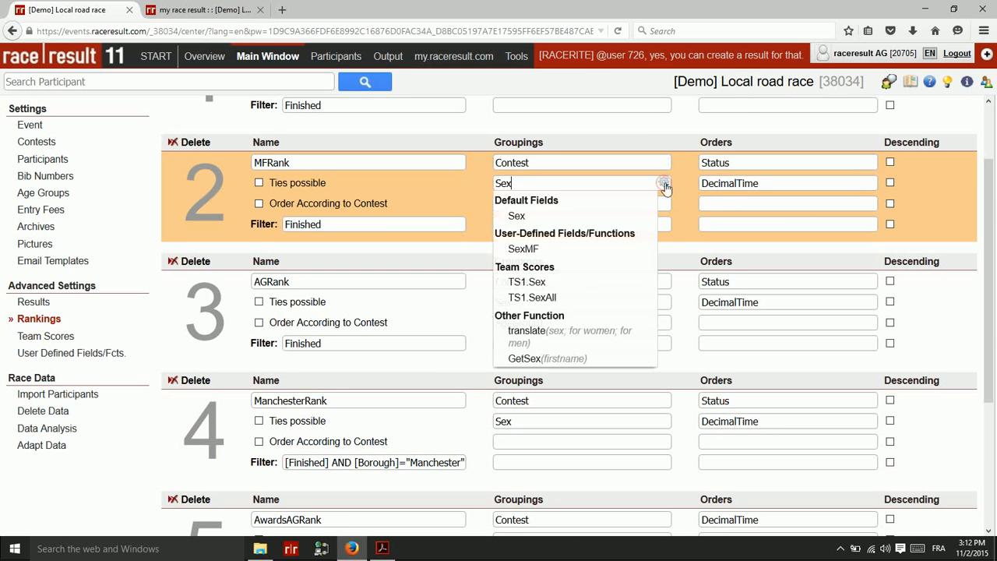
pyautogui.click(449, 193)
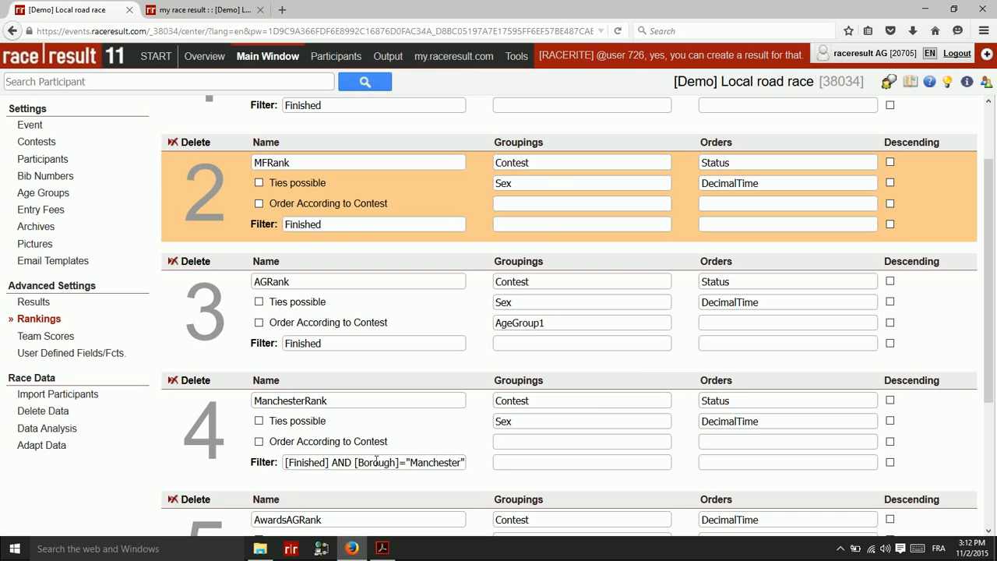
# Examine the ManchesterRank filter, highlighting the [Finished] condition, the [Borough]="Manchester" condition and the combined expression
pyautogui.click(333, 466)
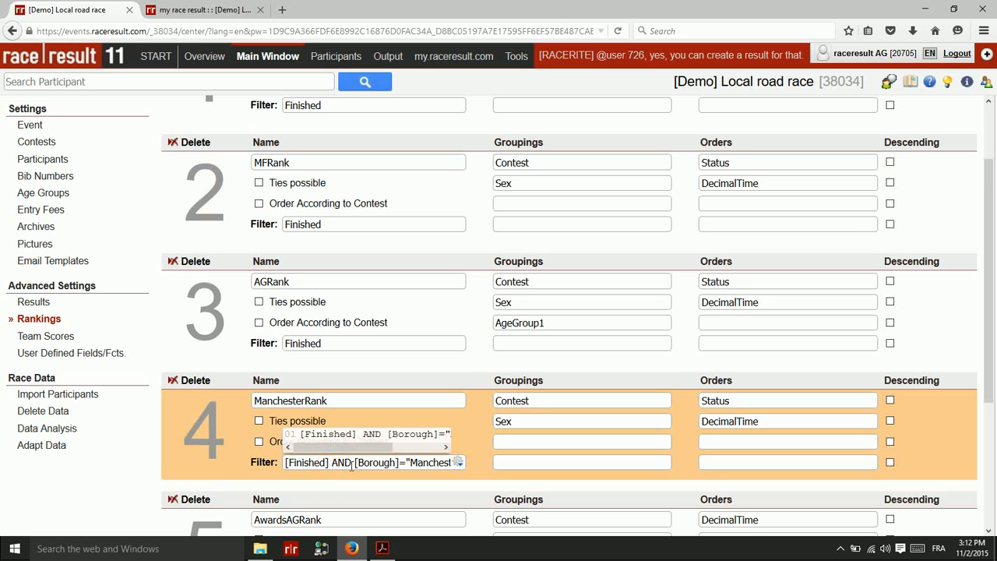
pyautogui.moveTo(328, 464); pyautogui.dragTo(282, 463)
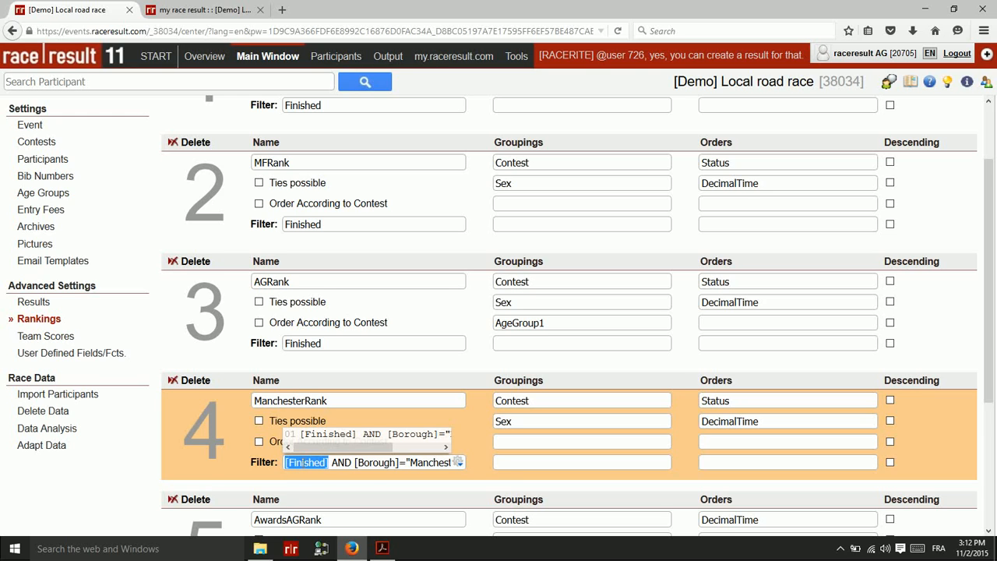
pyautogui.click(371, 463)
pyautogui.moveTo(356, 462); pyautogui.dragTo(483, 466)
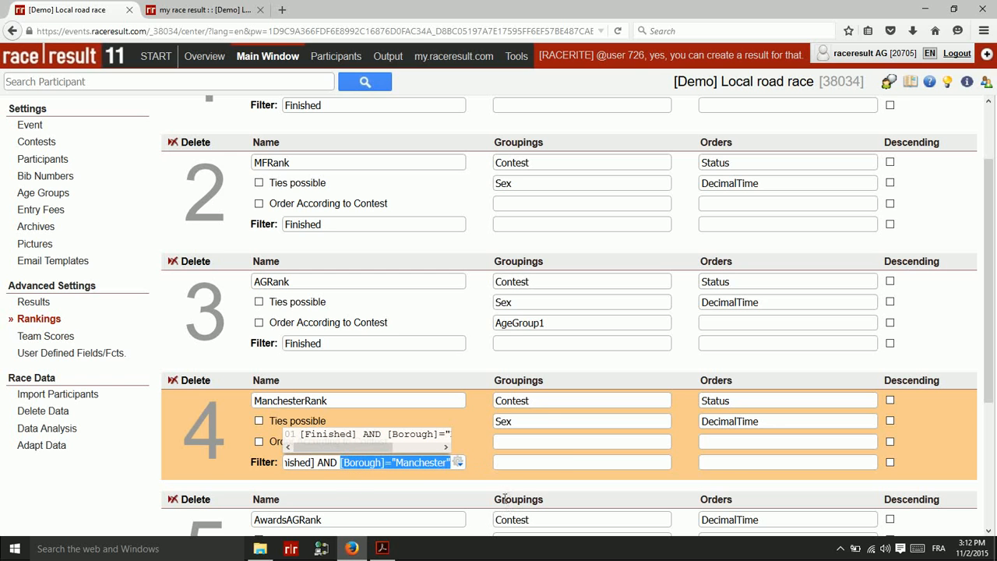
pyautogui.scroll(-3, 534, 409)
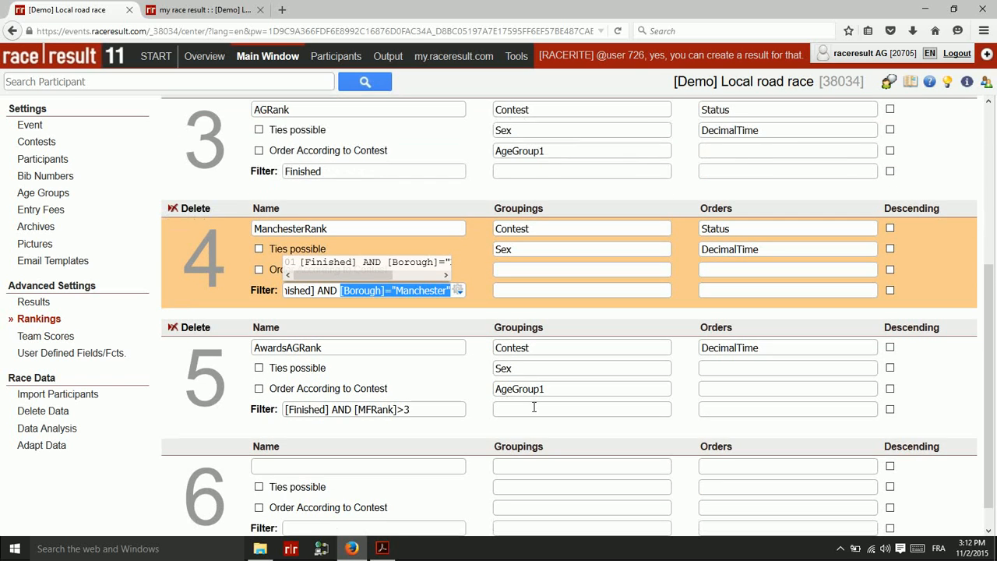
pyautogui.click(472, 252)
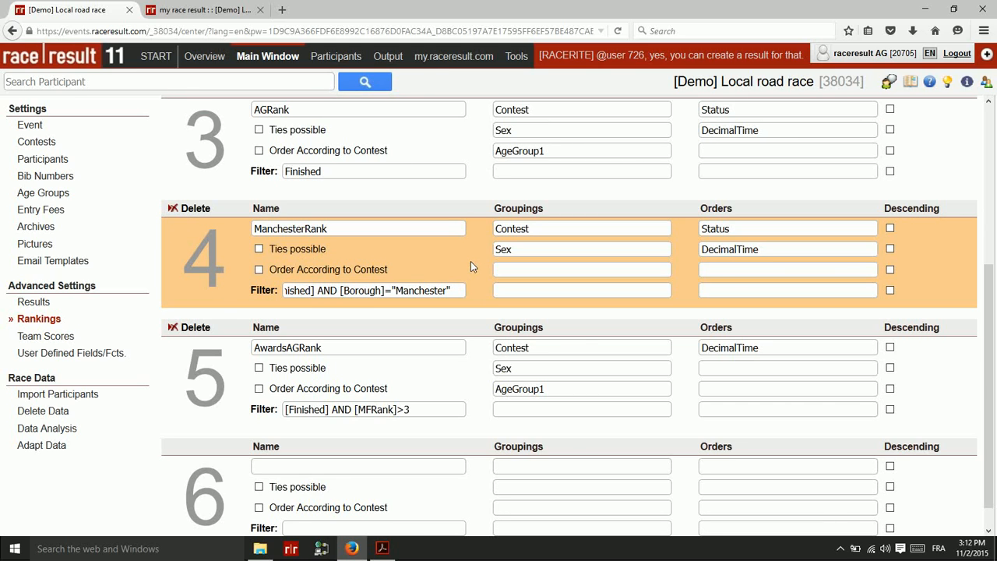
pyautogui.click(340, 292)
pyautogui.moveTo(283, 291); pyautogui.dragTo(454, 300)
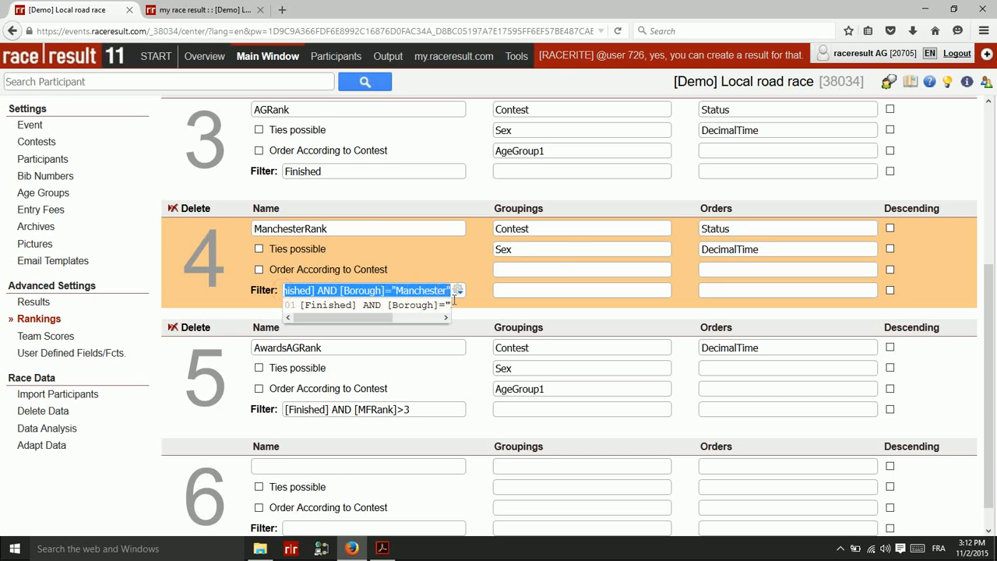
# Compare the Contest grouping used by the ManchesterRank, TotalRank and MFRank rankings
pyautogui.click(561, 226)
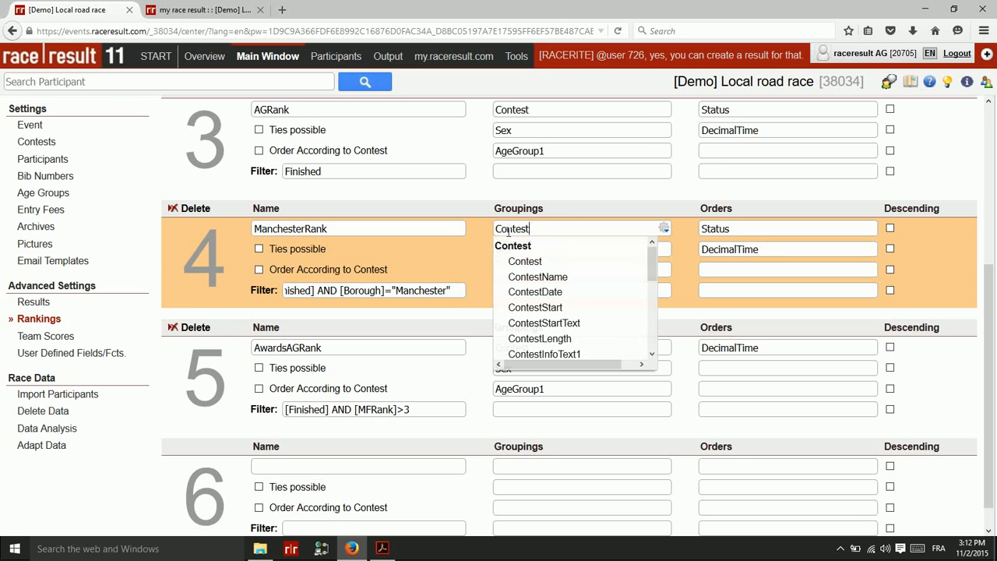
pyautogui.click(477, 248)
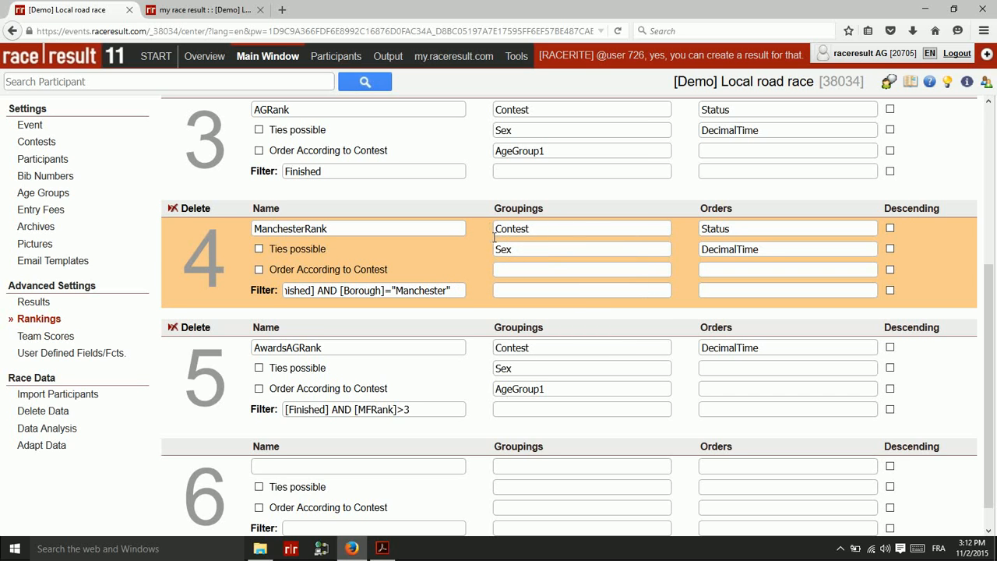
pyautogui.scroll(5, 489, 237)
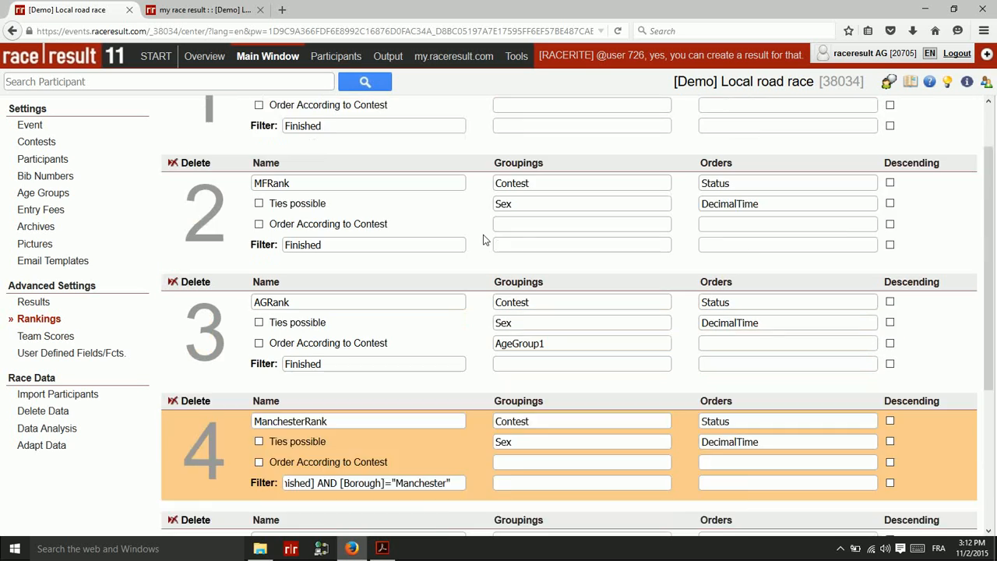
pyautogui.click(543, 132)
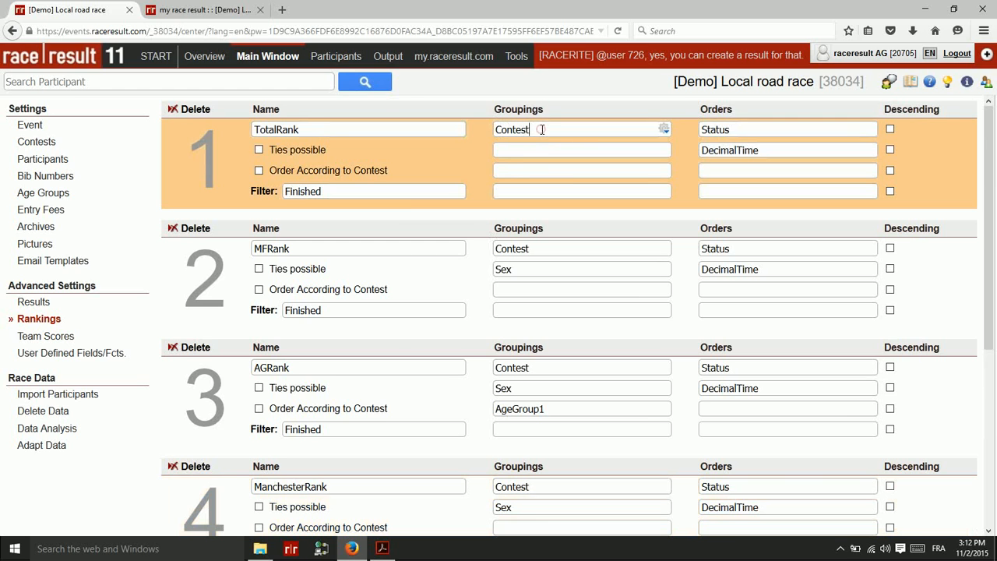
pyautogui.click(472, 189)
pyautogui.click(546, 130)
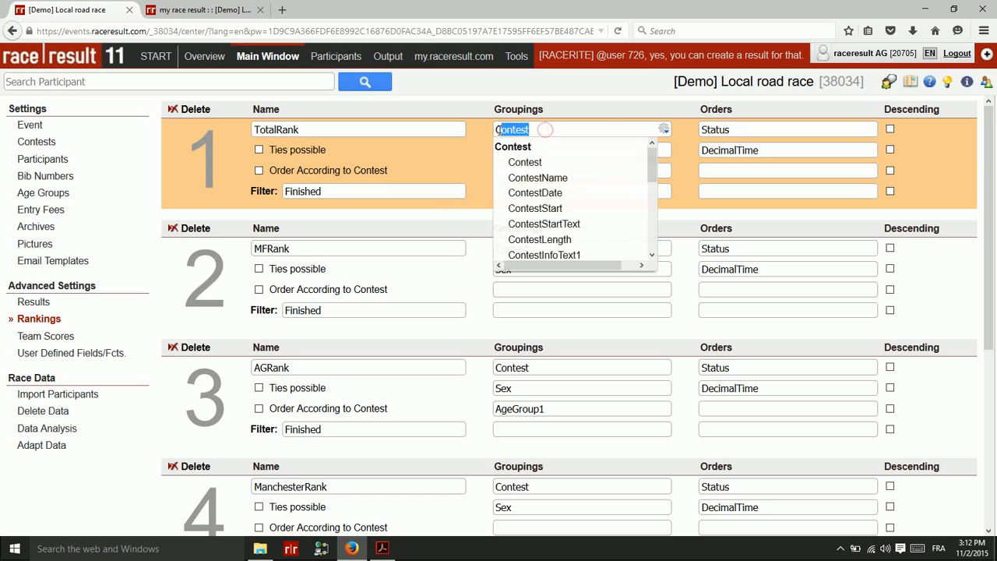
pyautogui.click(469, 151)
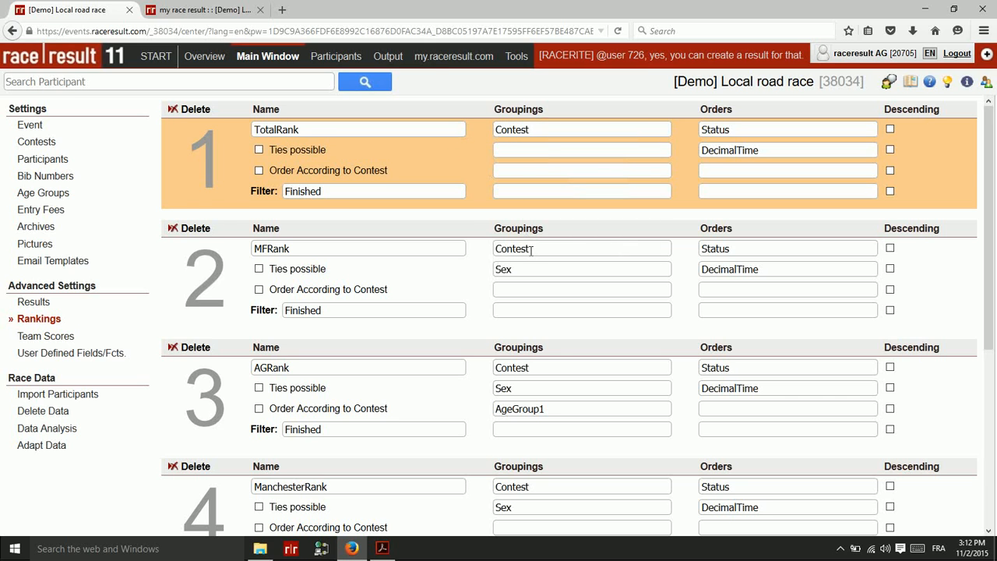
pyautogui.click(534, 249)
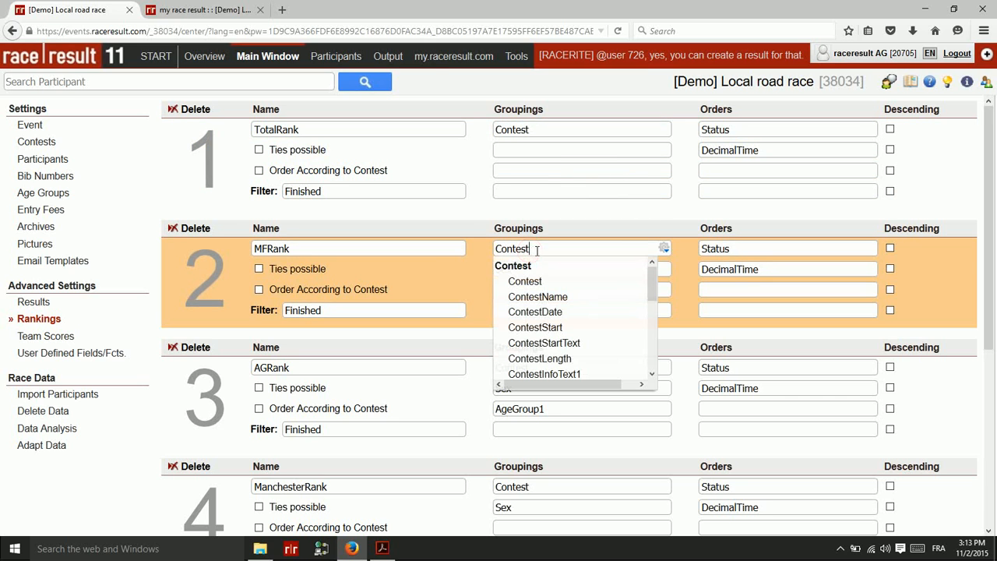
pyautogui.click(455, 259)
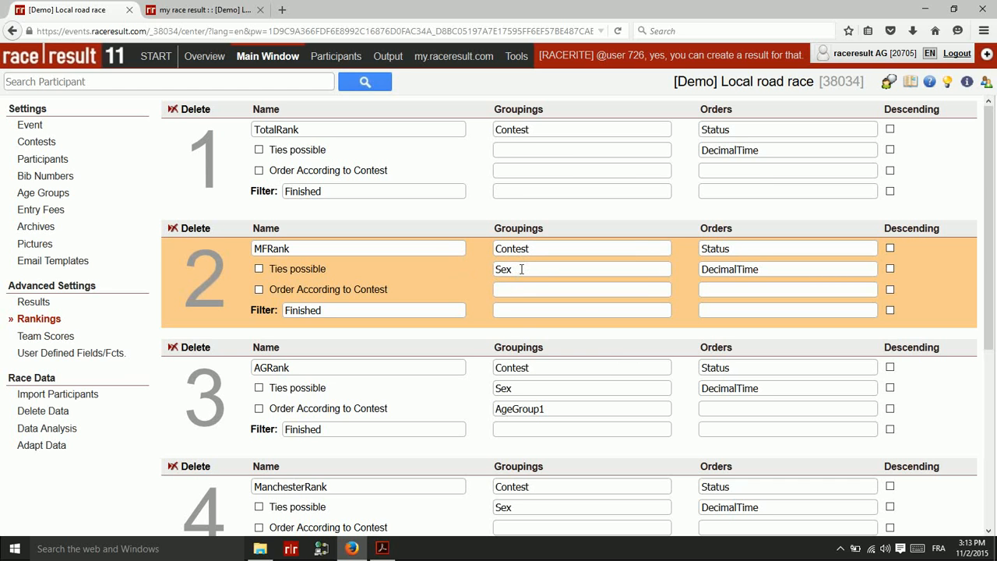
# Examine the Status and DecimalTime orders of the ManchesterRank ranking
pyautogui.scroll(-3, 533, 405)
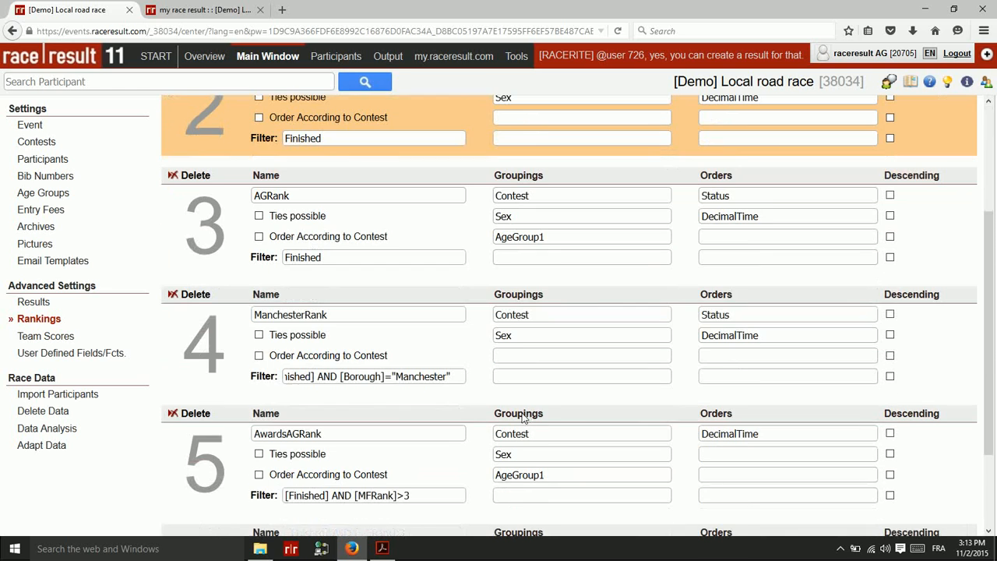
pyautogui.click(741, 315)
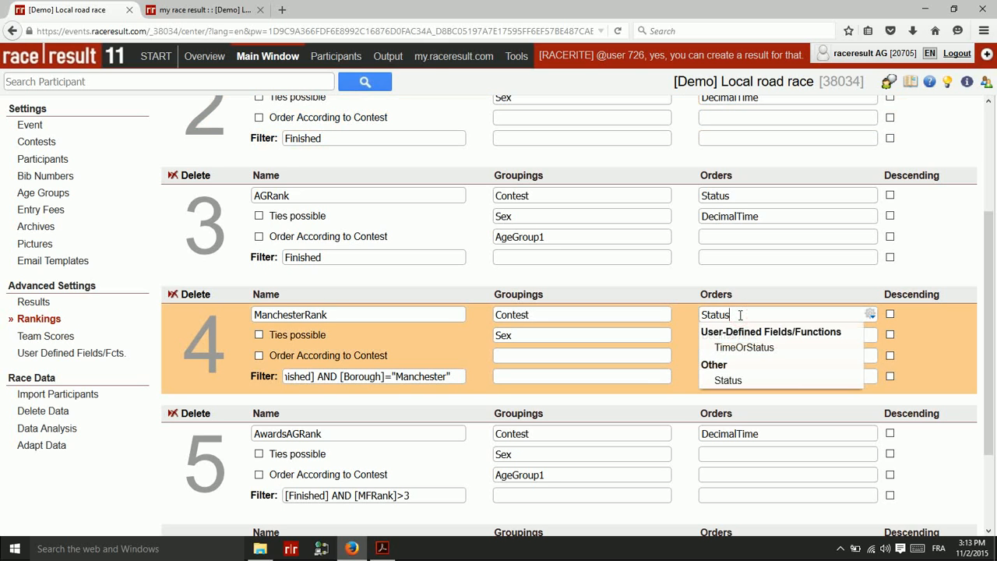
pyautogui.click(690, 329)
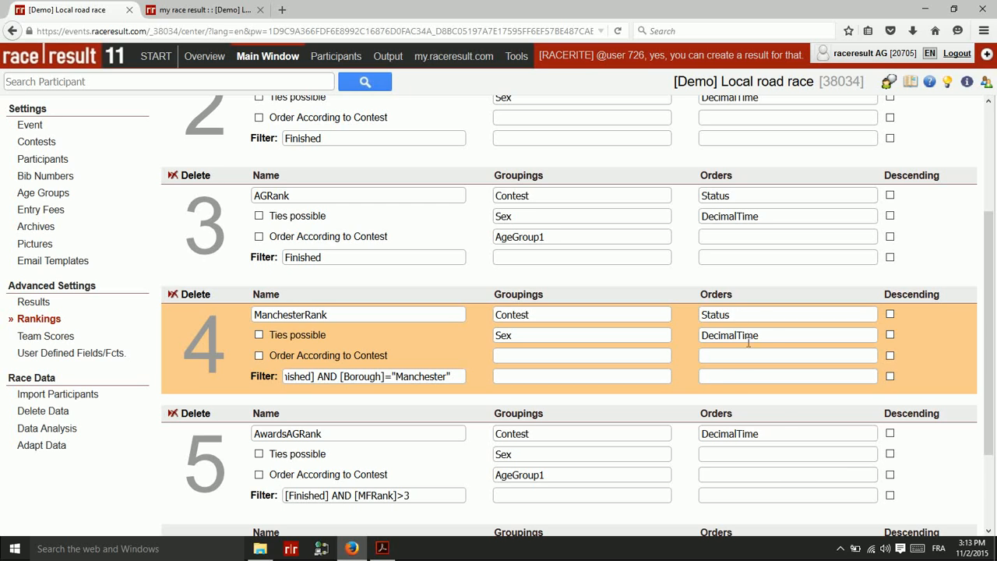
pyautogui.click(762, 336)
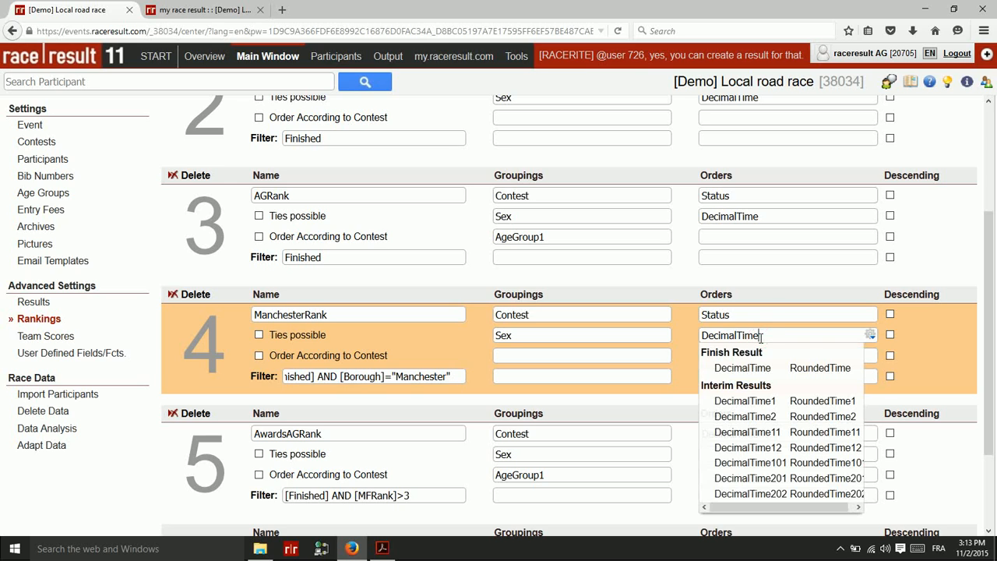
pyautogui.click(685, 331)
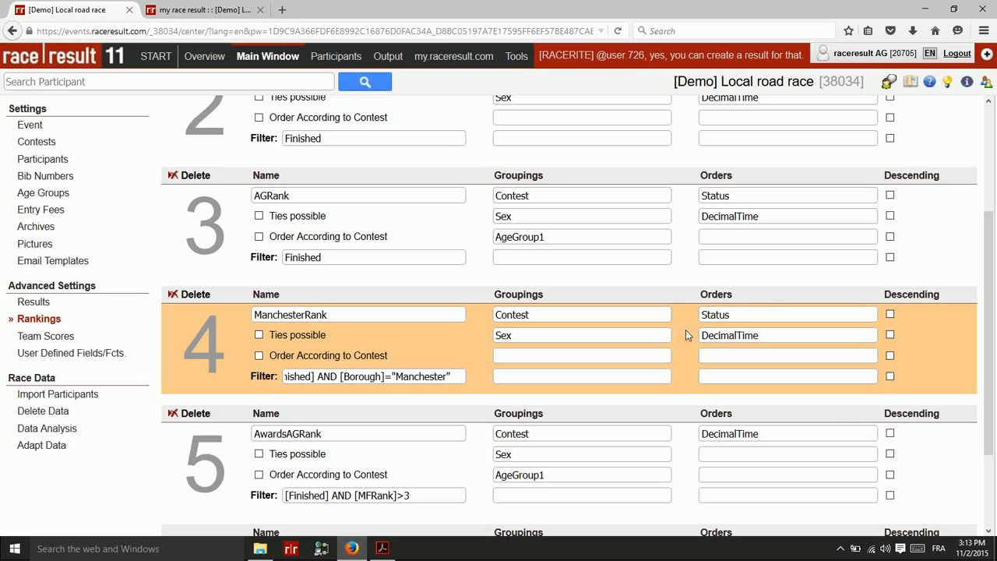
# Open the Borough Challenge team score and examine its [Borough] filter and its minimum and maximum number of participants
pyautogui.click(48, 338)
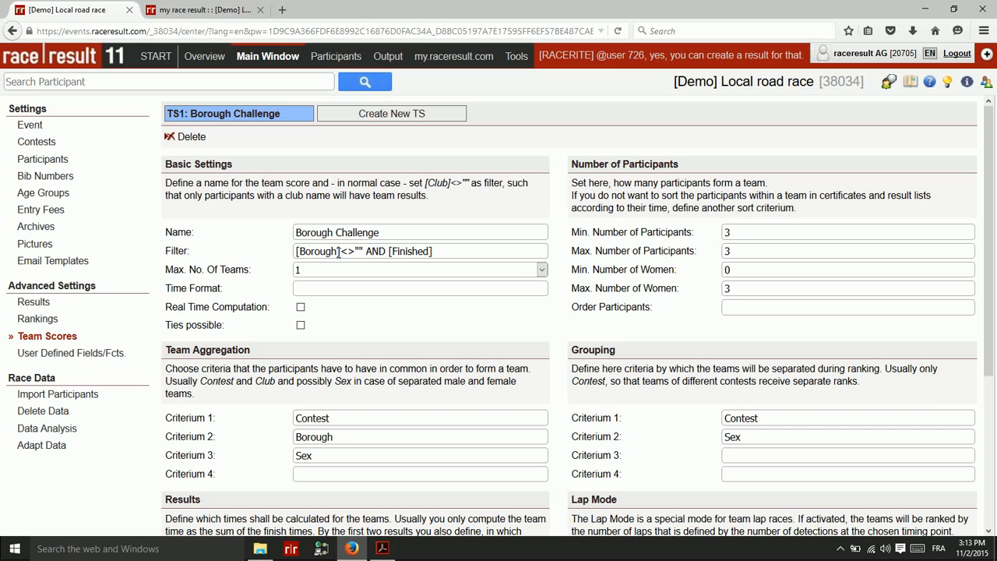
pyautogui.moveTo(339, 251); pyautogui.dragTo(297, 251)
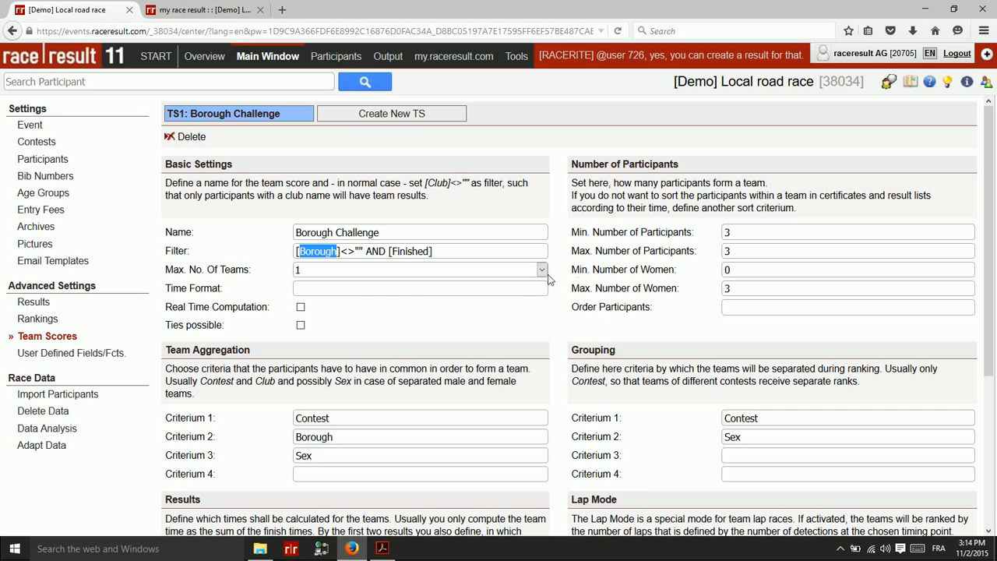
pyautogui.click(765, 234)
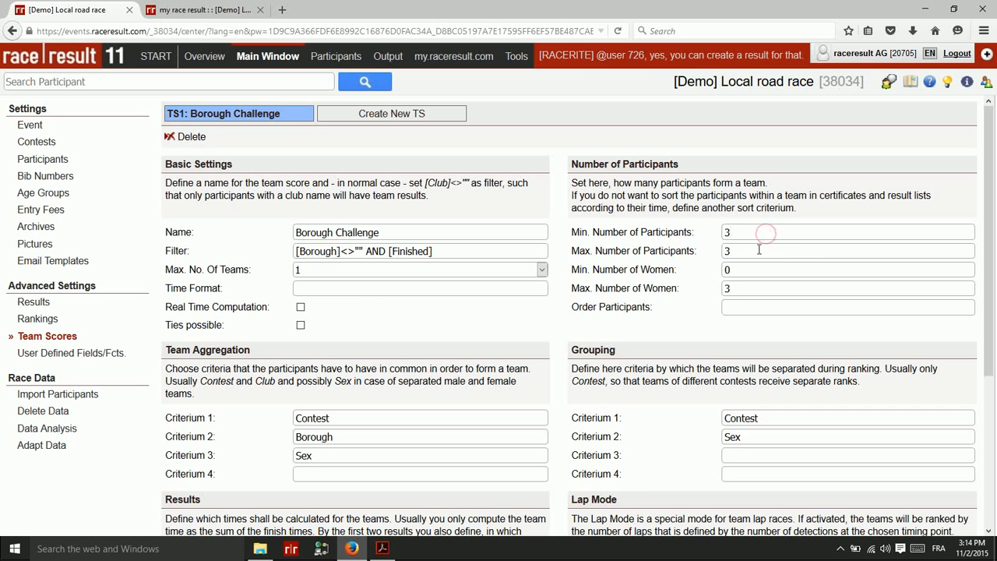
pyautogui.click(746, 254)
# Examine the Contest, Borough and Sex team aggregation criteria and the Contest and Sex grouping criteria of the Borough Challenge
pyautogui.click(324, 392)
pyautogui.click(333, 419)
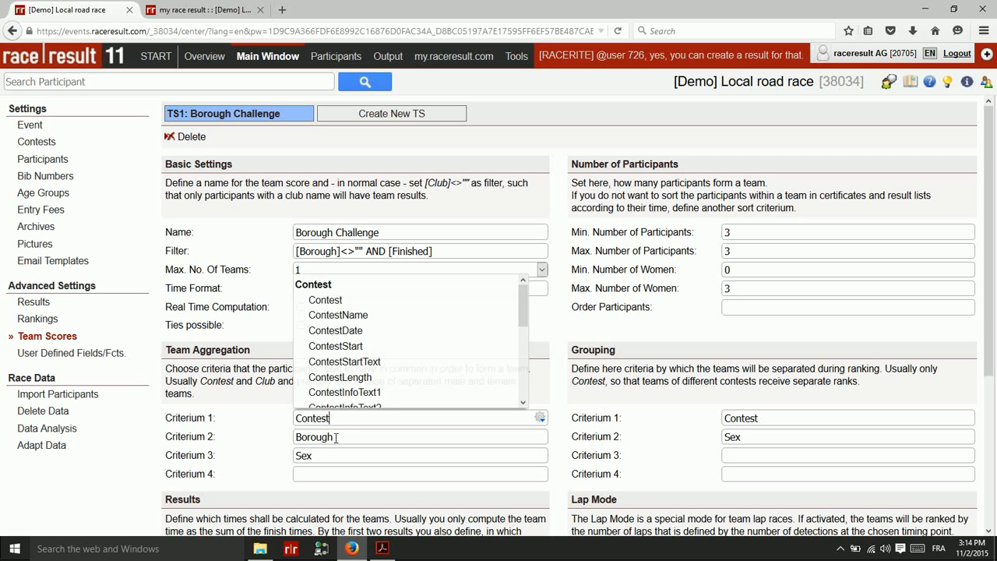
pyautogui.click(335, 438)
pyautogui.click(321, 456)
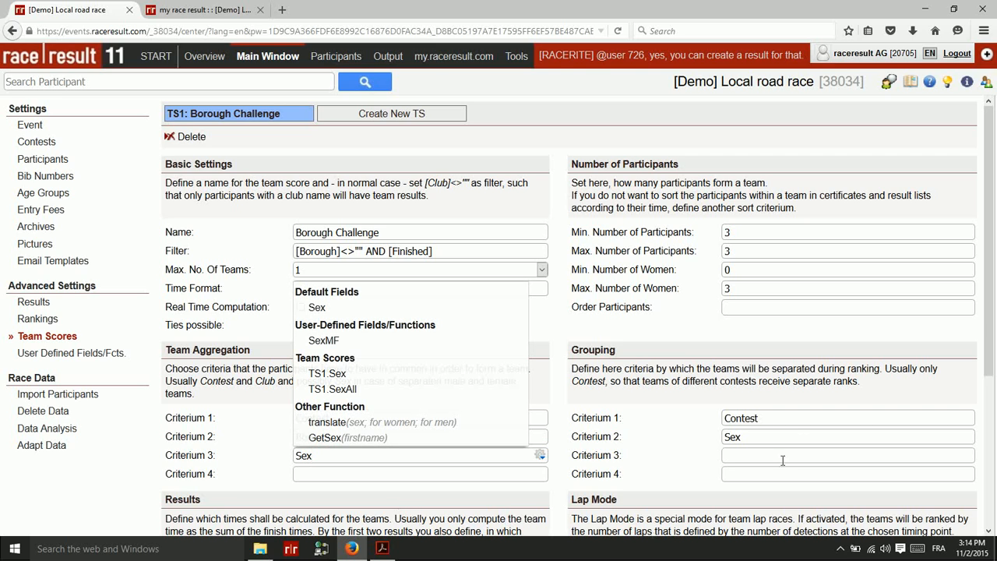
pyautogui.click(799, 422)
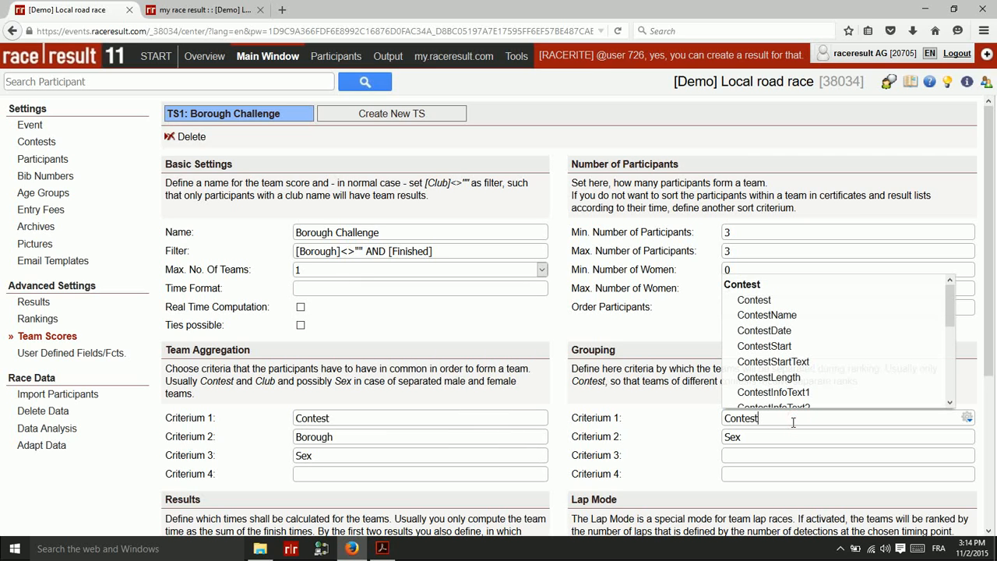
pyautogui.click(753, 437)
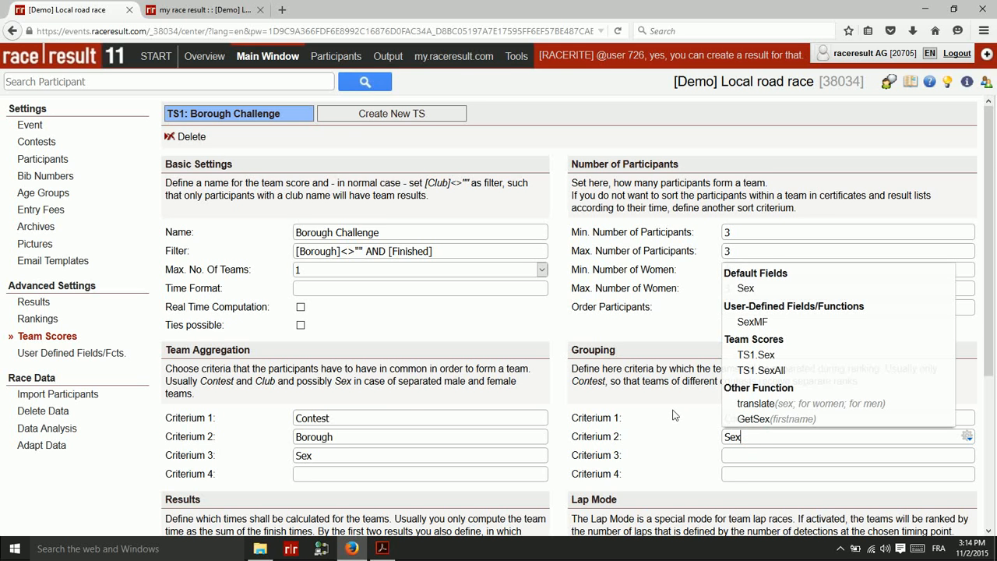
# Inspect the available options for Result 1 of the Borough Challenge, keeping BoroughChallengePoints selected
pyautogui.scroll(-5, 676, 406)
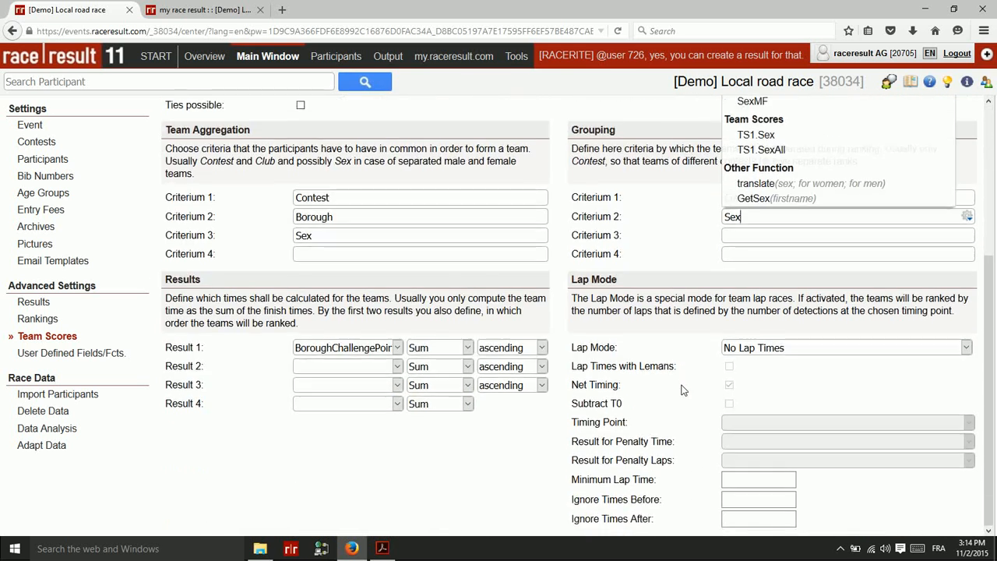
pyautogui.click(205, 284)
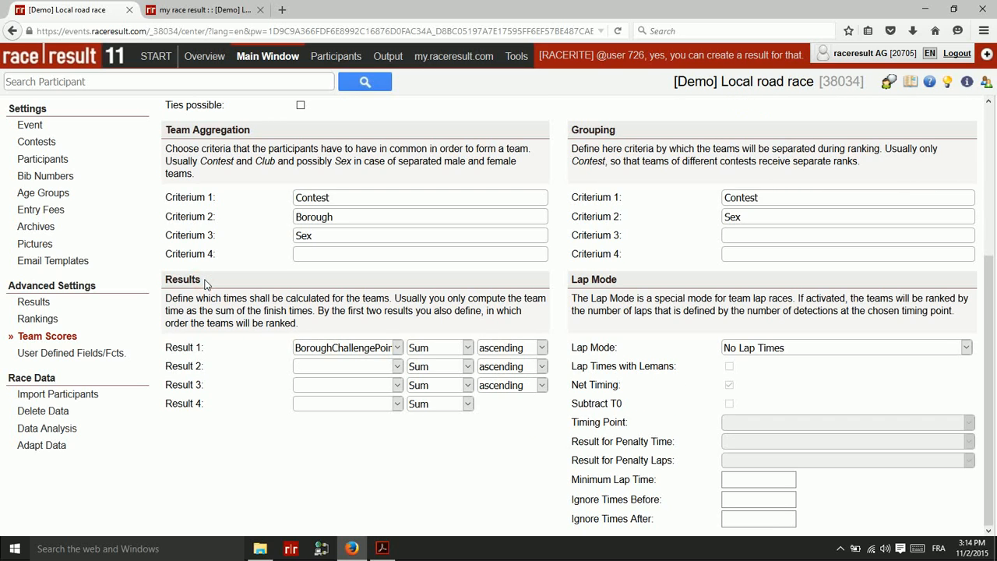
pyautogui.click(397, 347)
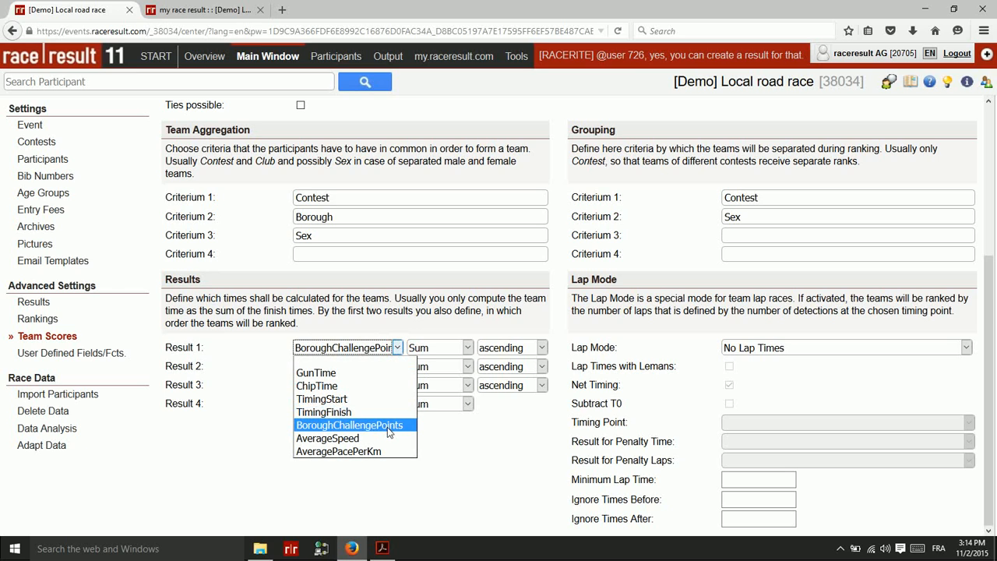
pyautogui.click(387, 427)
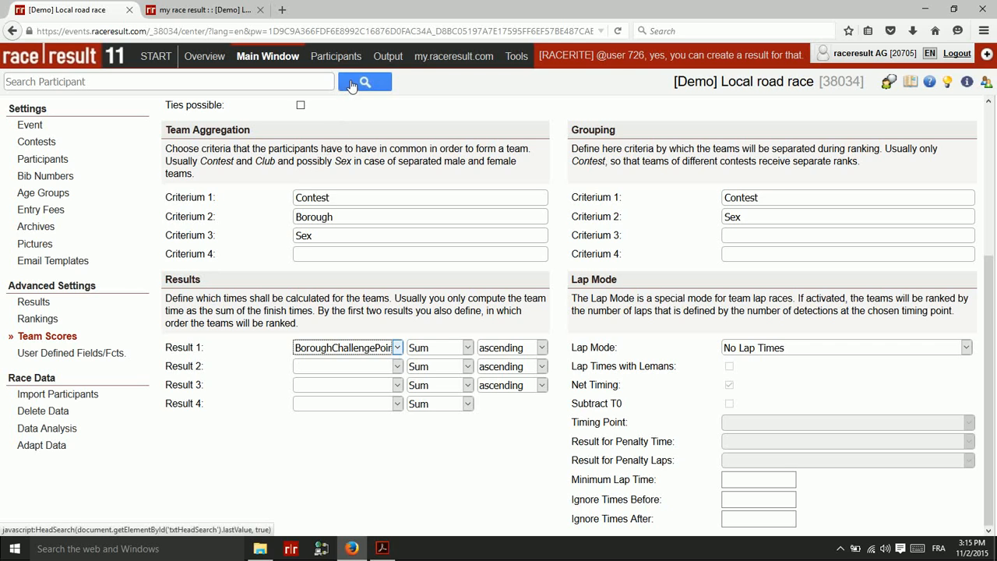
# Review the user-defined fields and functions, with a brief check of the event summary
pyautogui.click(60, 355)
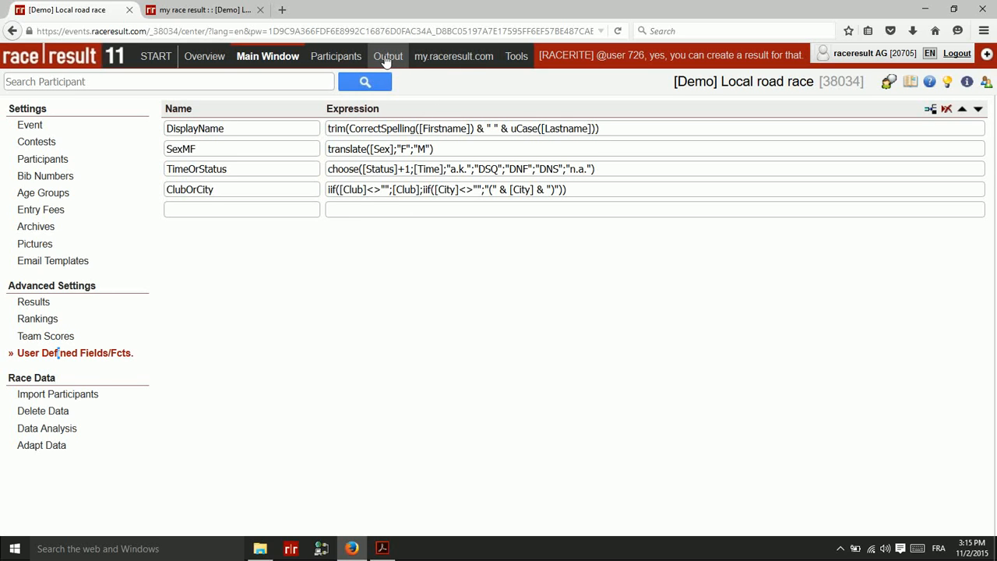
pyautogui.click(205, 57)
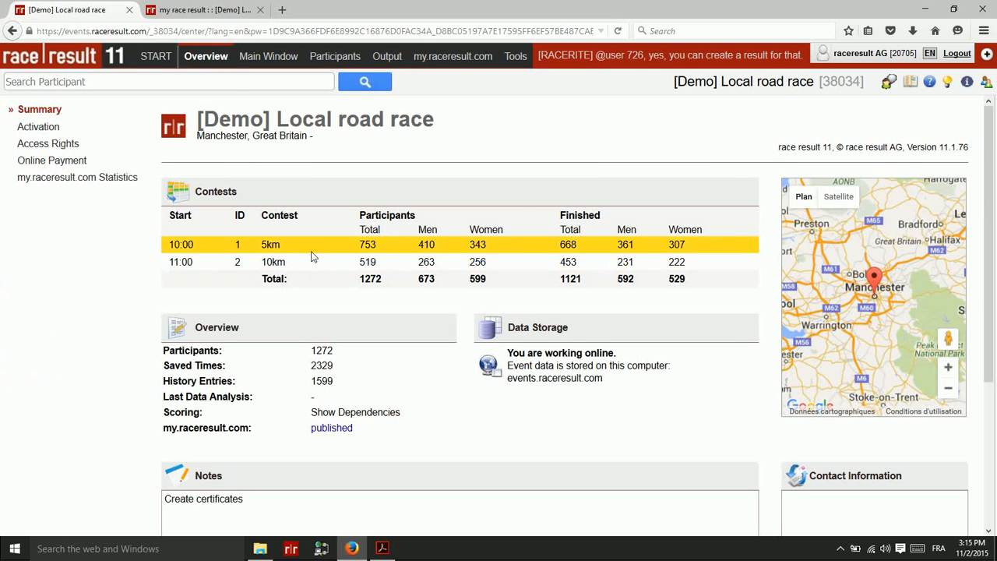
pyautogui.click(254, 59)
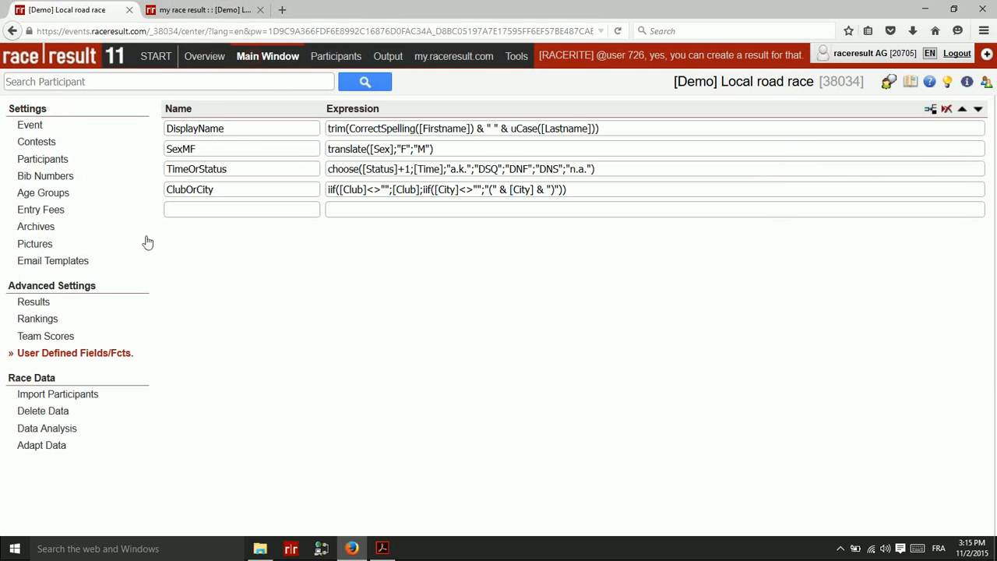
# Open the random times generator (race simulation) among the data adaptation functions
pyautogui.click(43, 451)
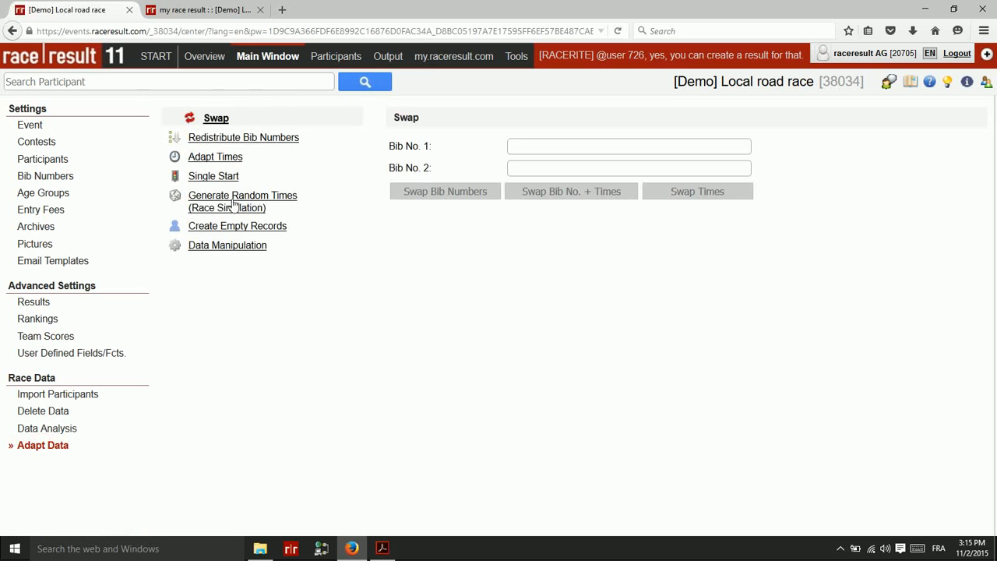
pyautogui.click(222, 212)
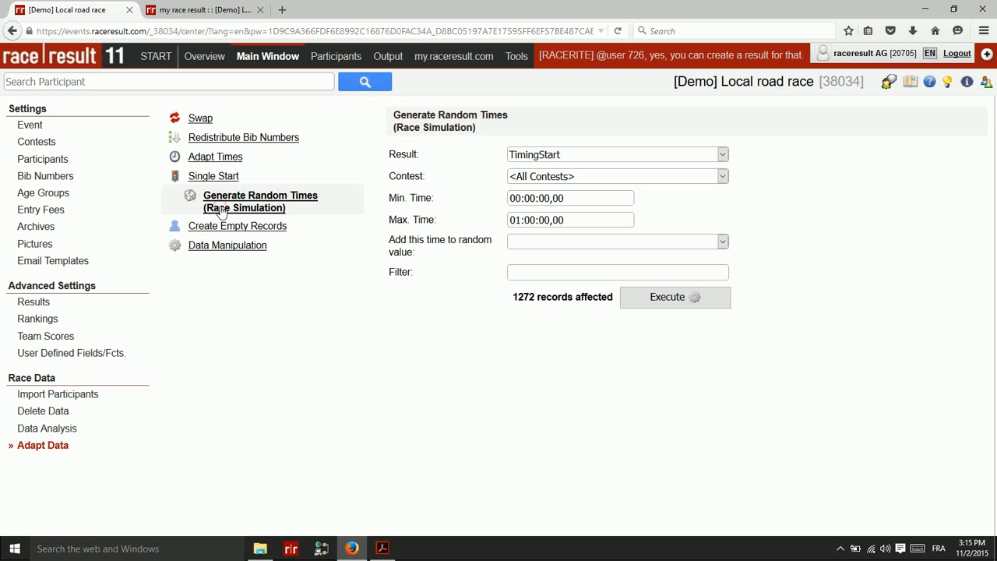
# Look through the output list categories, expanding the unnumbered Participants category to check its lists and collapsing it again
pyautogui.click(387, 62)
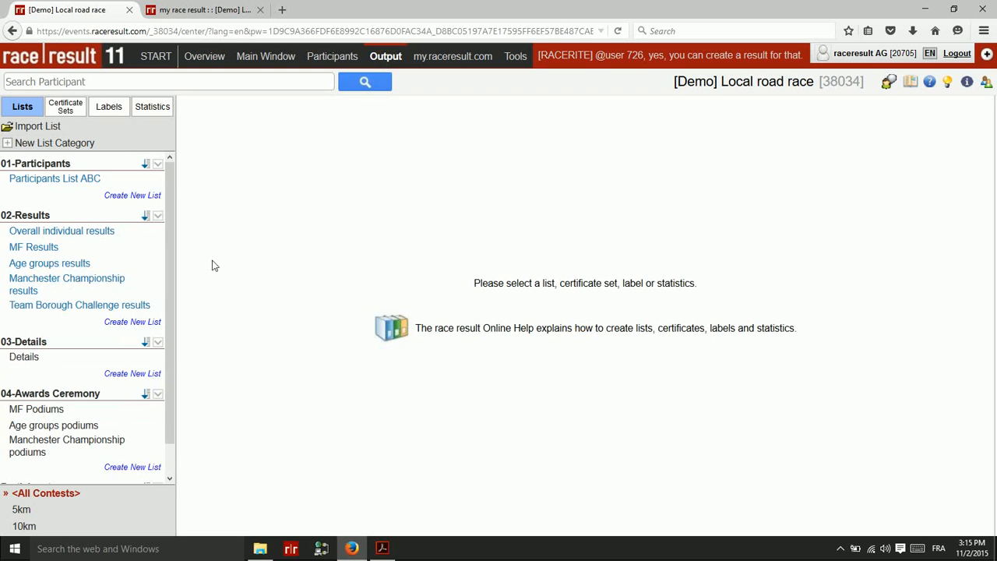
pyautogui.moveTo(172, 213); pyautogui.dragTo(162, 269)
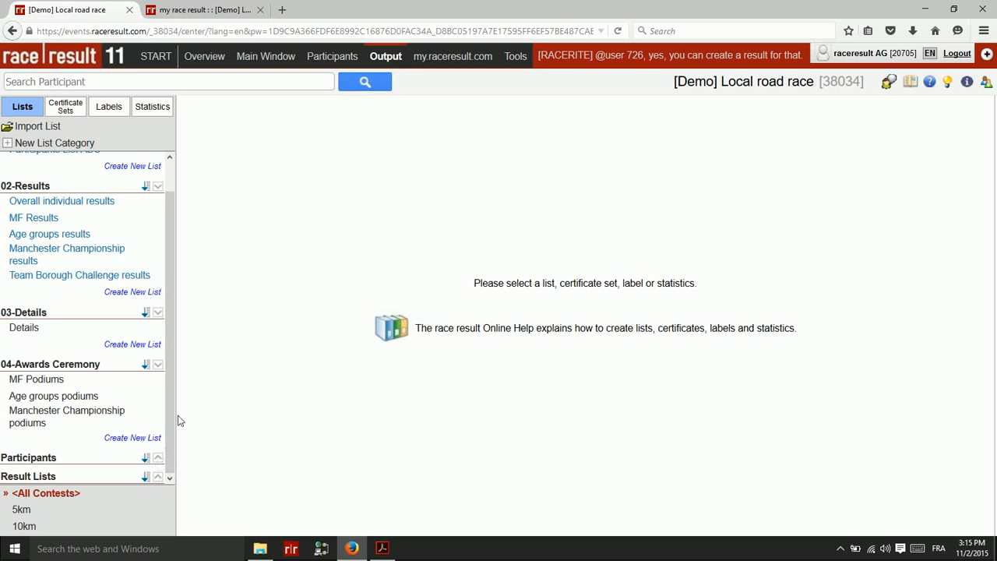
pyautogui.click(158, 459)
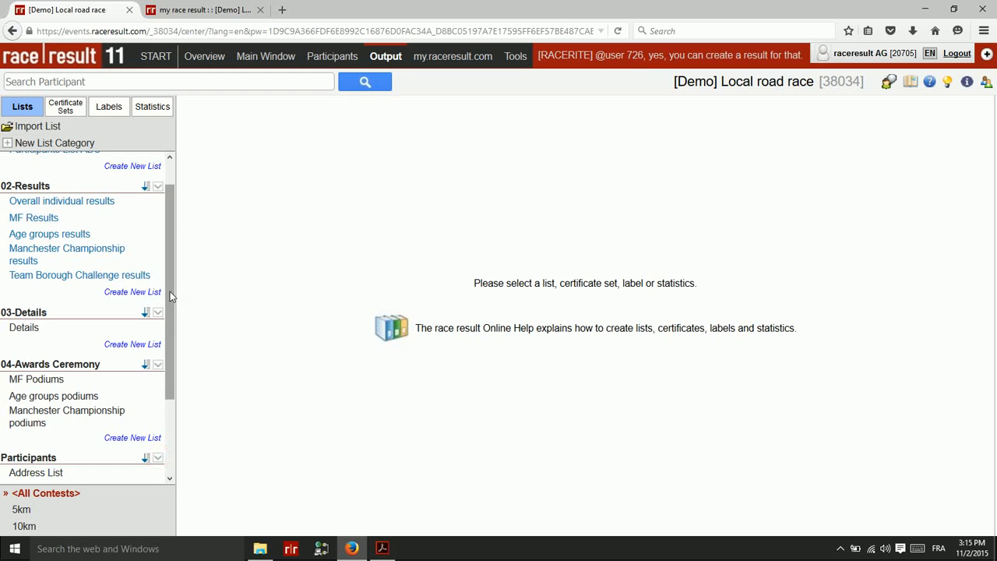
pyautogui.moveTo(170, 292); pyautogui.dragTo(155, 383)
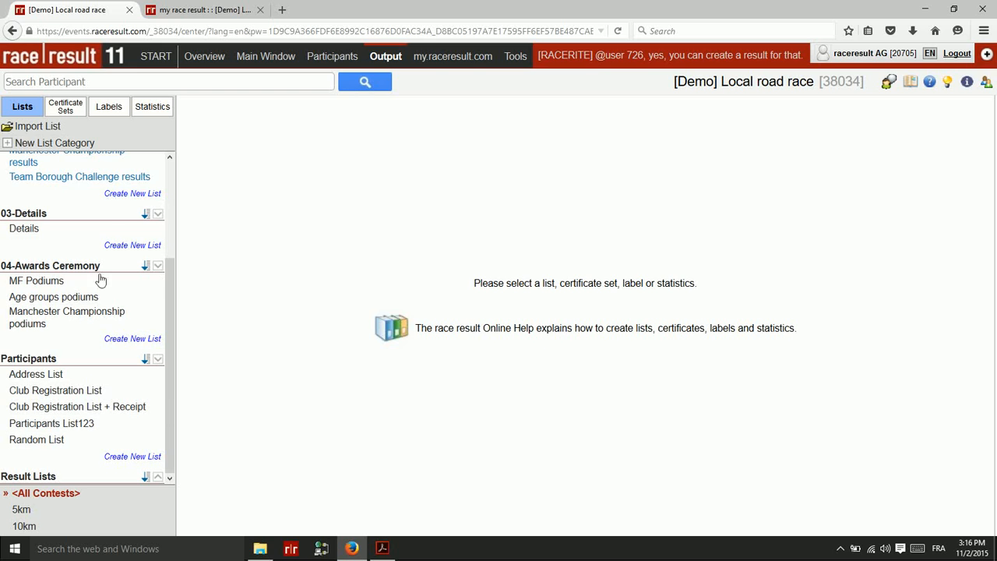
pyautogui.click(157, 358)
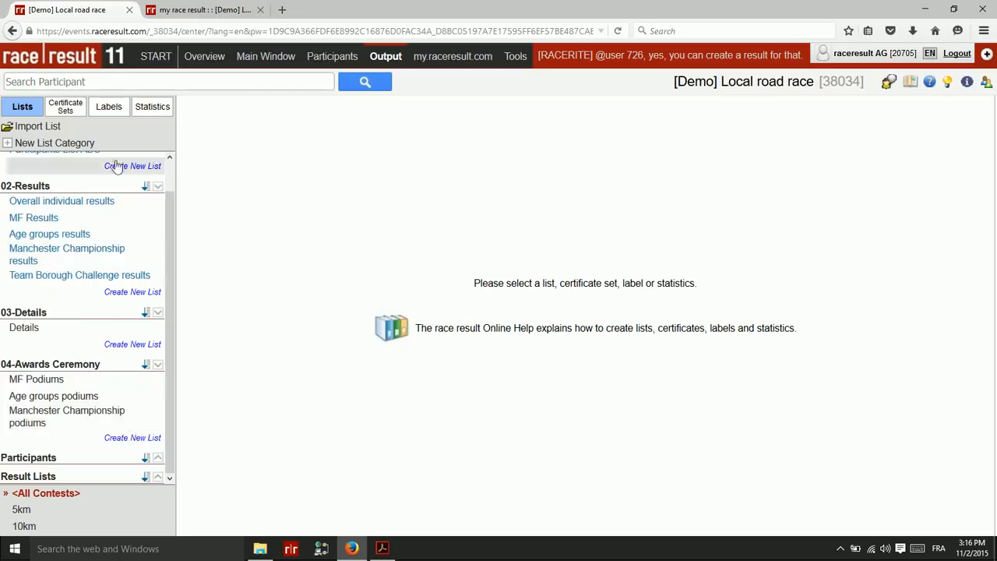
pyautogui.scroll(1, 125, 269)
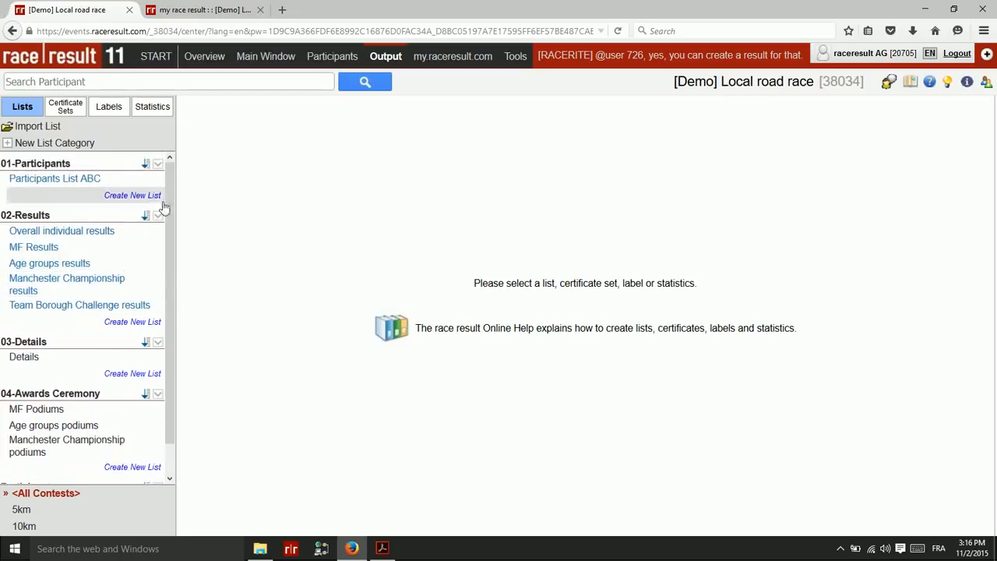
# View the Participants List ABC and look through its alphabetical groups under the 5km contest
pyautogui.click(44, 180)
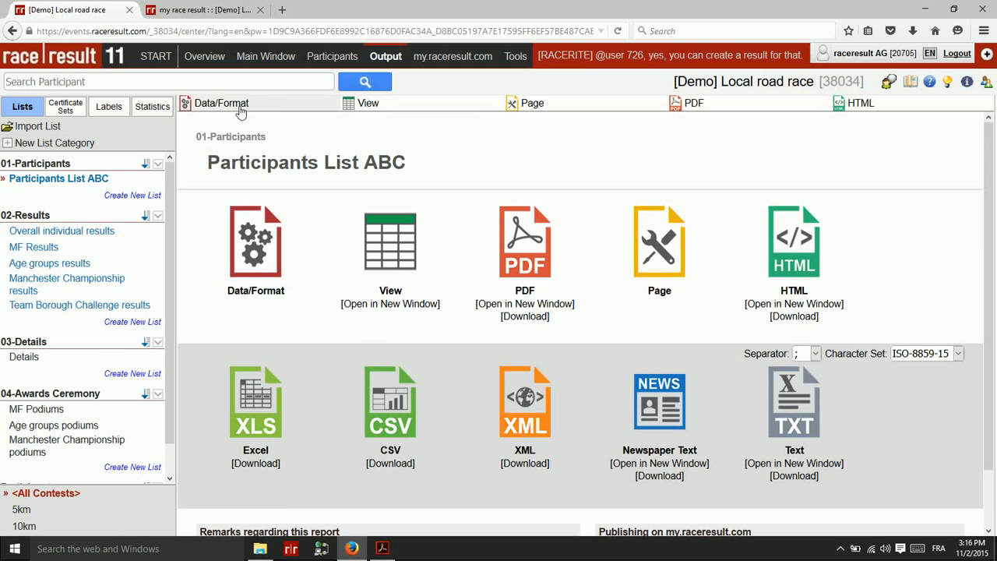
pyautogui.click(356, 111)
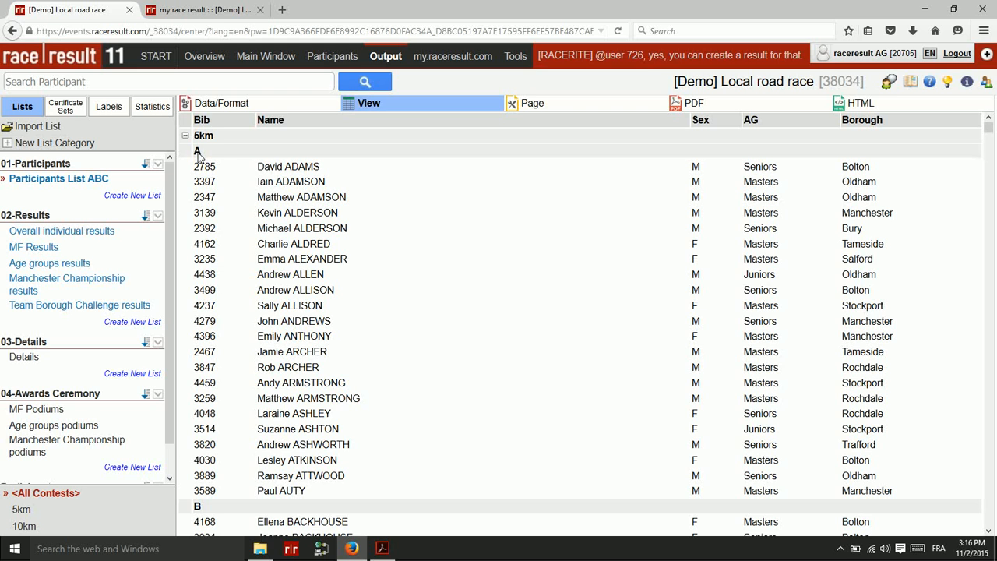
pyautogui.scroll(-3, 201, 171)
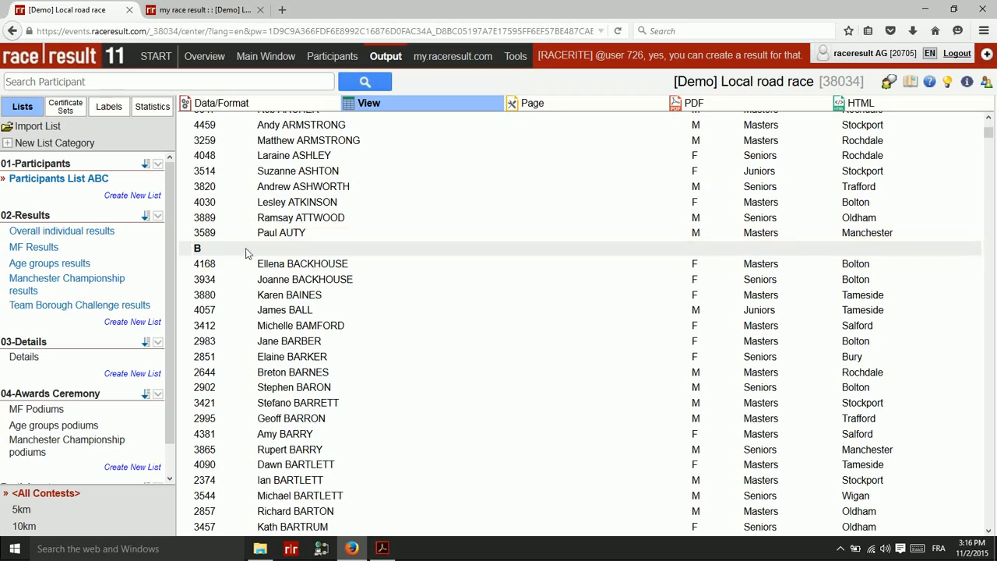
pyautogui.scroll(-9, 245, 254)
pyautogui.scroll(-4, 234, 259)
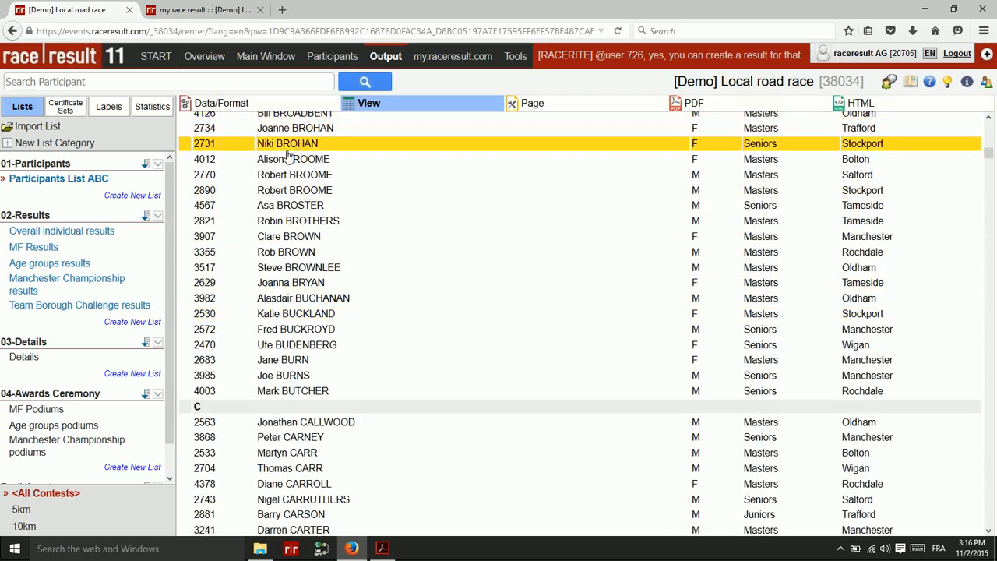
# Examine the data and format settings of Participants List ABC, including the record limit and the empty filter row
pyautogui.click(231, 104)
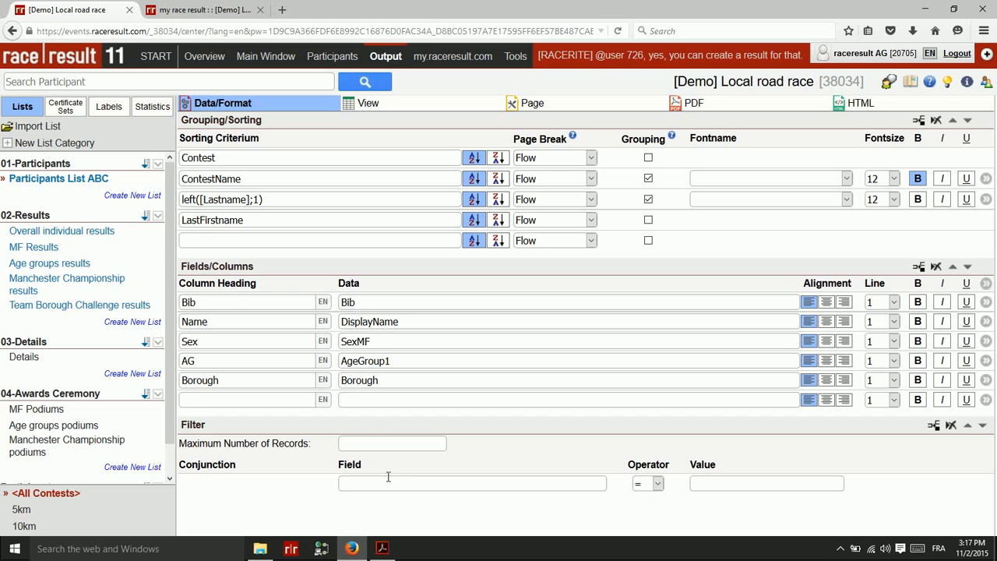
pyautogui.click(359, 441)
pyautogui.click(297, 492)
pyautogui.click(366, 484)
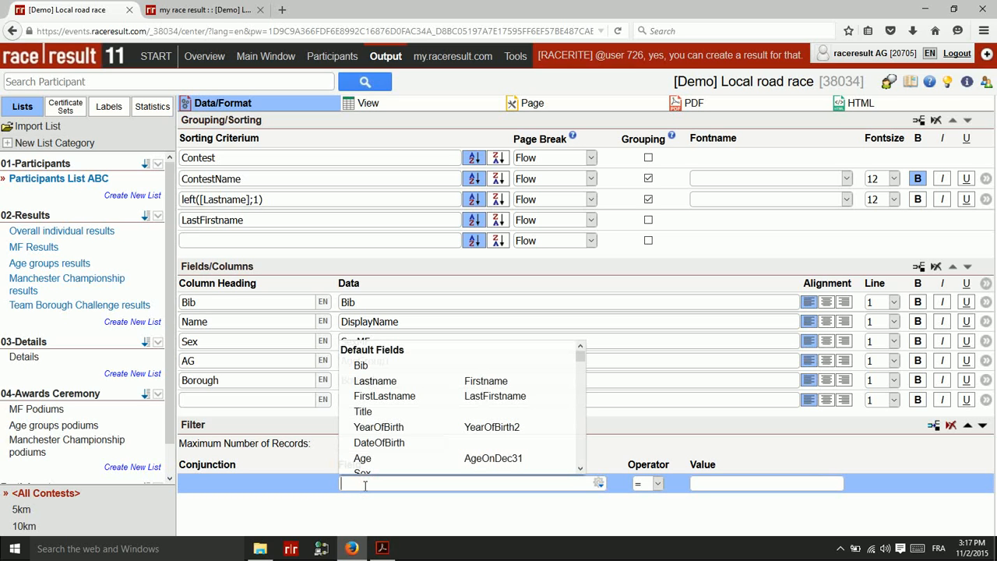
pyautogui.click(275, 497)
pyautogui.click(356, 480)
pyautogui.click(216, 472)
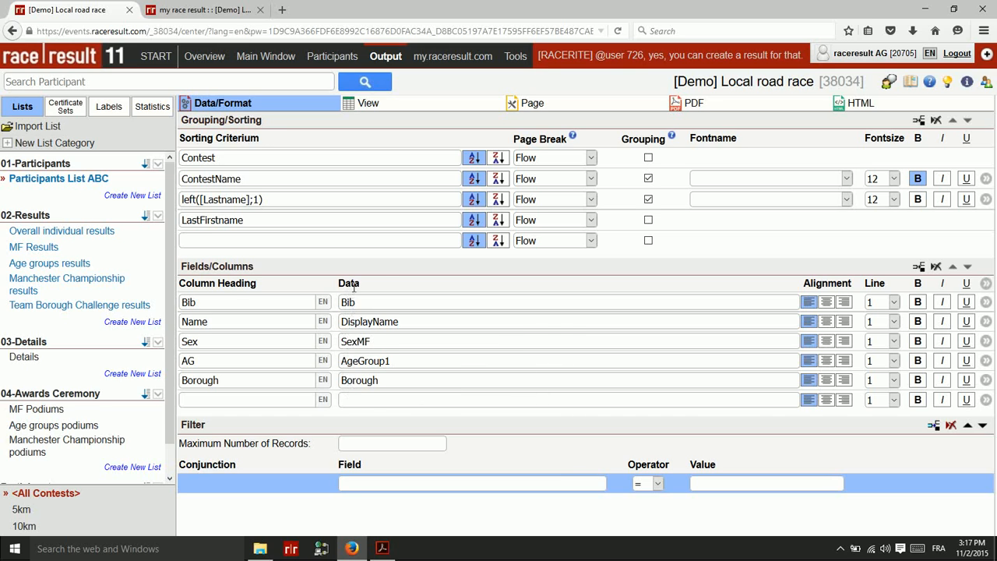
# Inspect the left([Lastname];1) sorting criterion and compare it with the letter groups in the displayed participants list
pyautogui.click(291, 200)
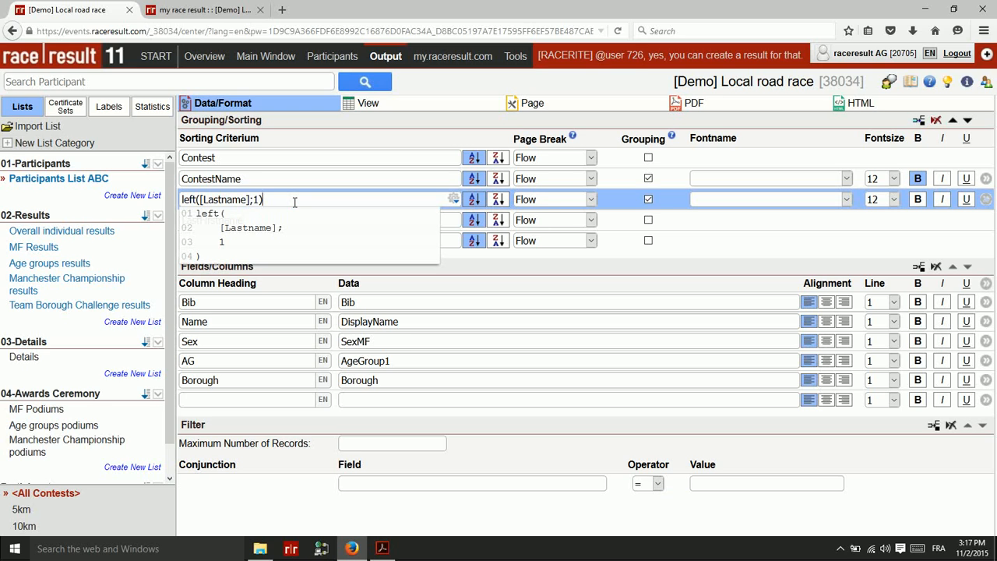
pyautogui.doubleClick(189, 199)
pyautogui.click(376, 106)
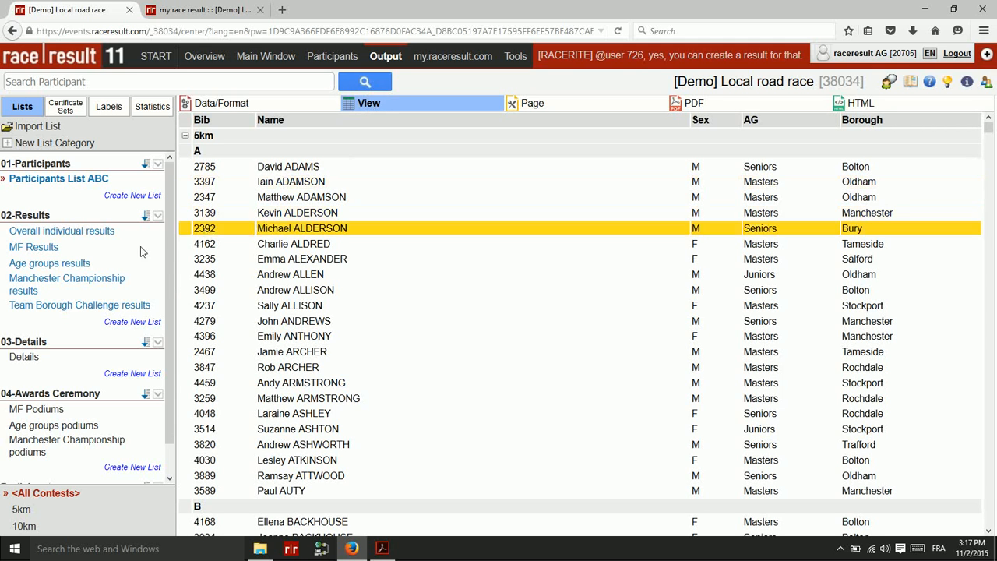
# View the Overall individual results list and look through the ranked 5km finishers
pyautogui.click(65, 231)
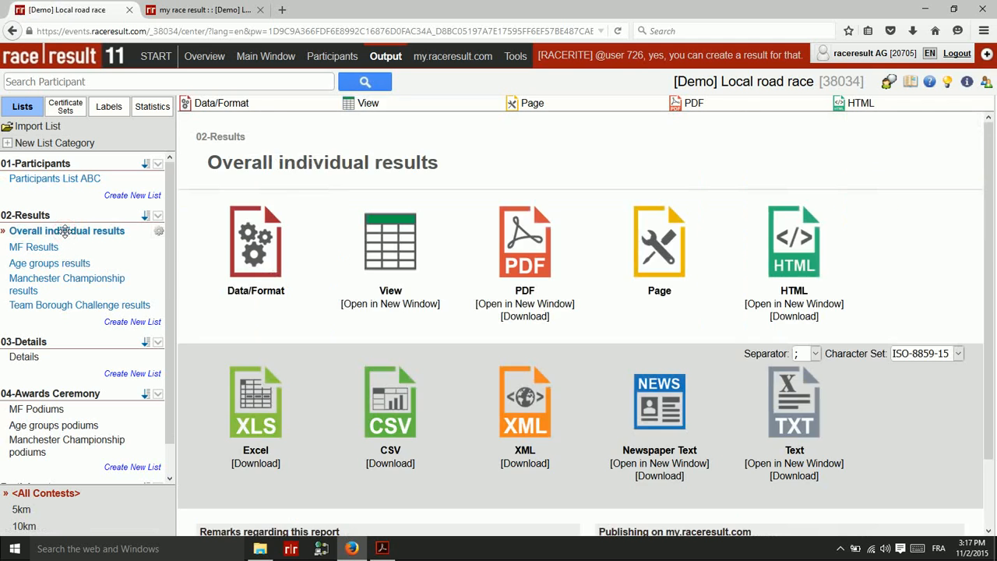
pyautogui.click(364, 106)
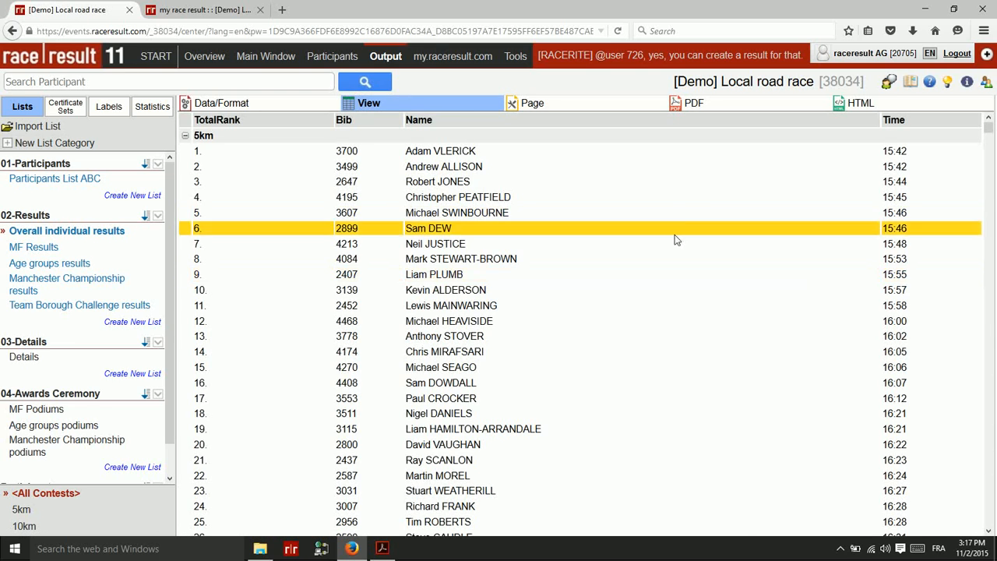
pyautogui.scroll(-10, 675, 237)
pyautogui.scroll(10, 674, 241)
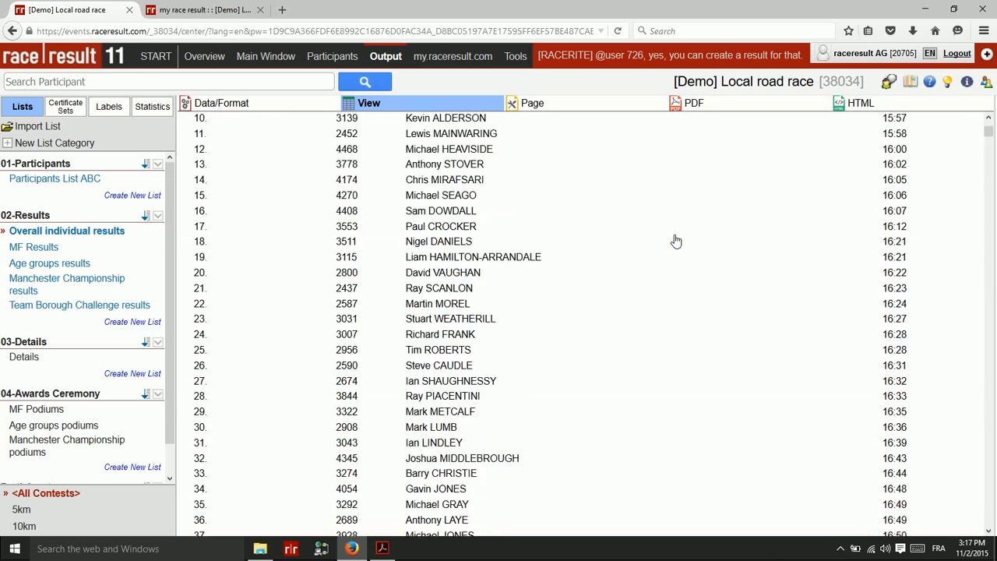
pyautogui.scroll(-10, 657, 238)
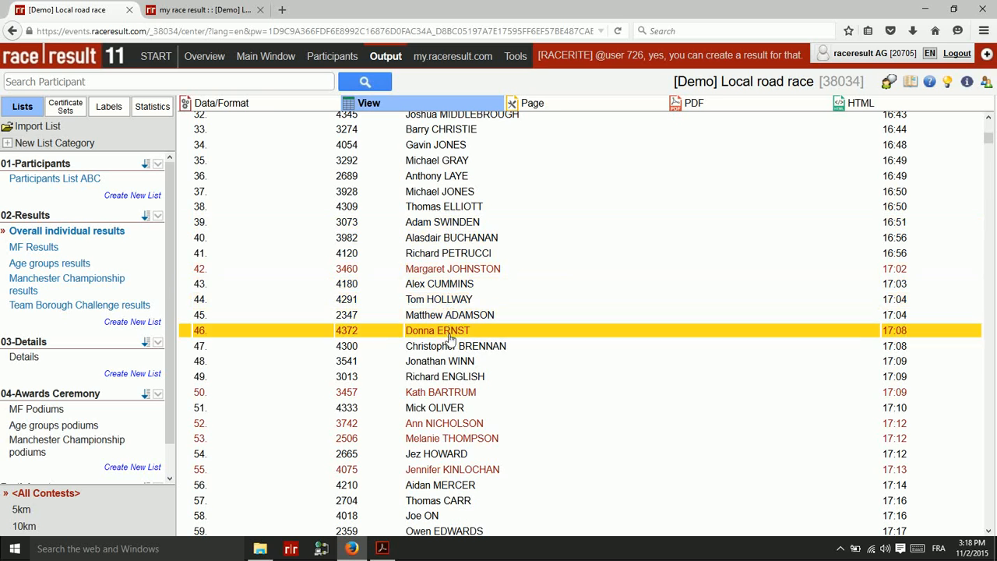
# Inspect the dynamic formatting rule applied to the columns of Overall individual results, including its condition on sex and its two colour values
pyautogui.click(226, 105)
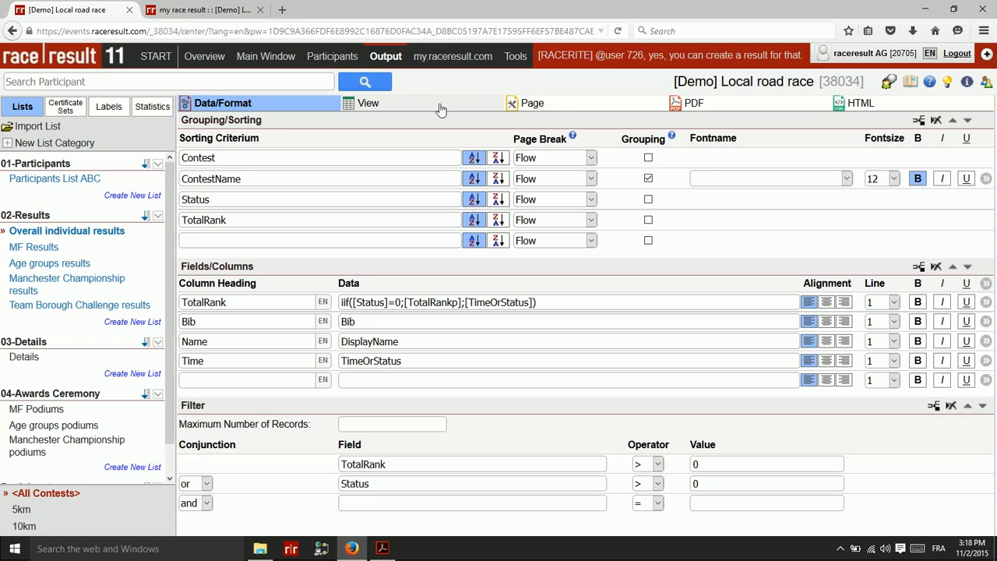
pyautogui.click(987, 285)
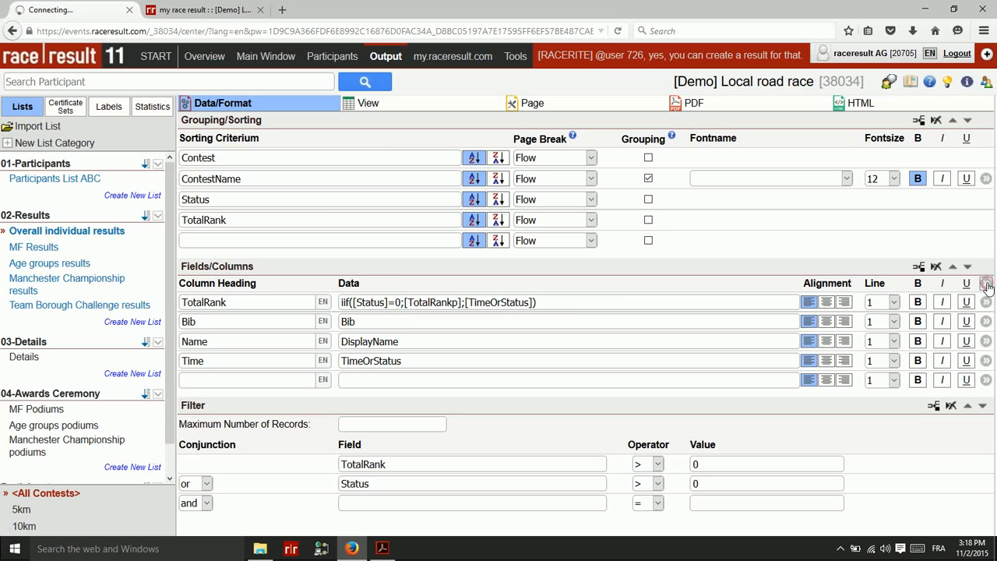
pyautogui.moveTo(514, 309)
pyautogui.mouseDown()
pyautogui.moveTo(469, 308)
pyautogui.moveTo(526, 312)
pyautogui.mouseUp()
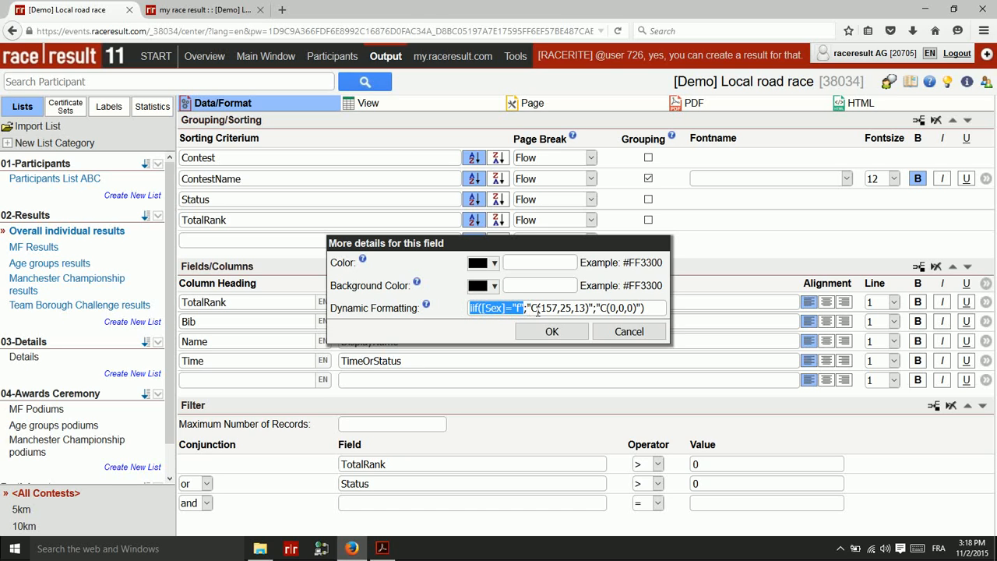
pyautogui.click(538, 310)
pyautogui.moveTo(528, 308); pyautogui.dragTo(595, 310)
pyautogui.click(607, 310)
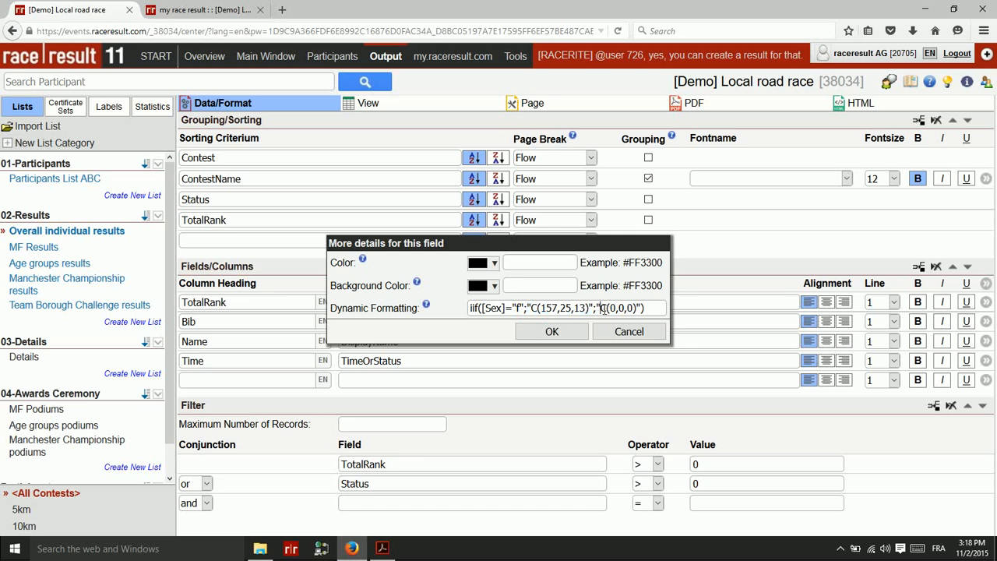
pyautogui.moveTo(597, 309); pyautogui.dragTo(639, 309)
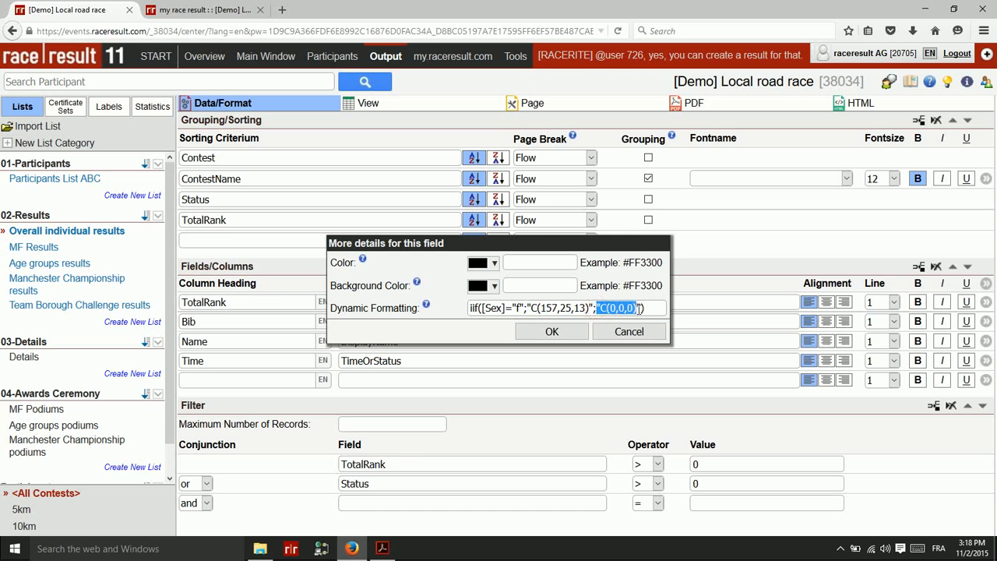
pyautogui.click(556, 333)
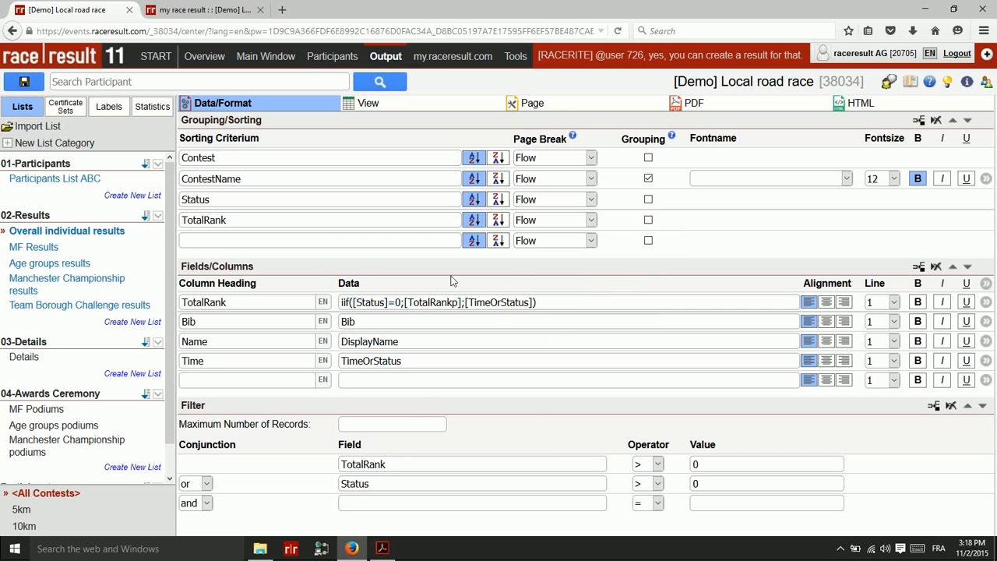
# Examine the data and format settings of the MF Results list, then open the Age groups results list
pyautogui.click(29, 248)
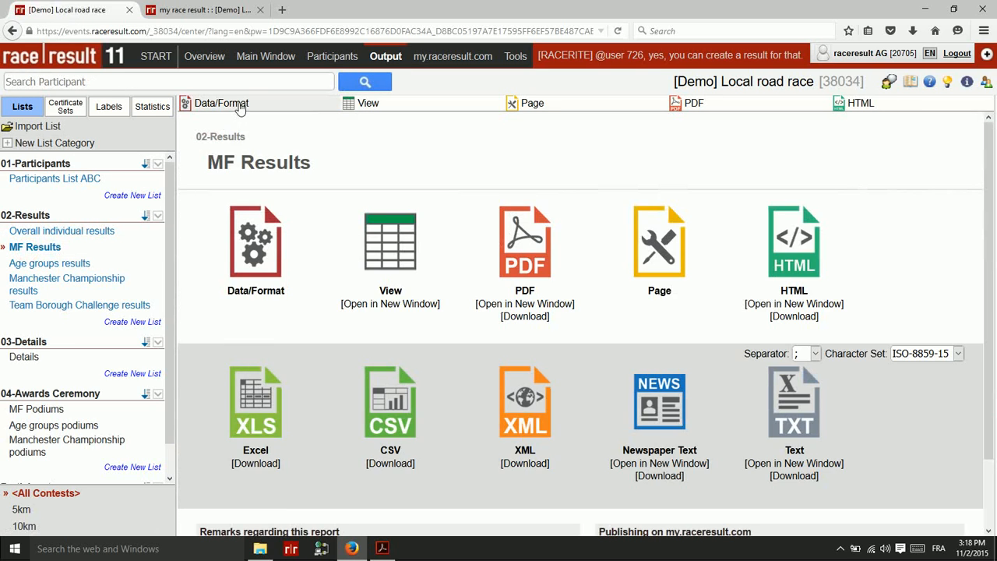
pyautogui.click(239, 107)
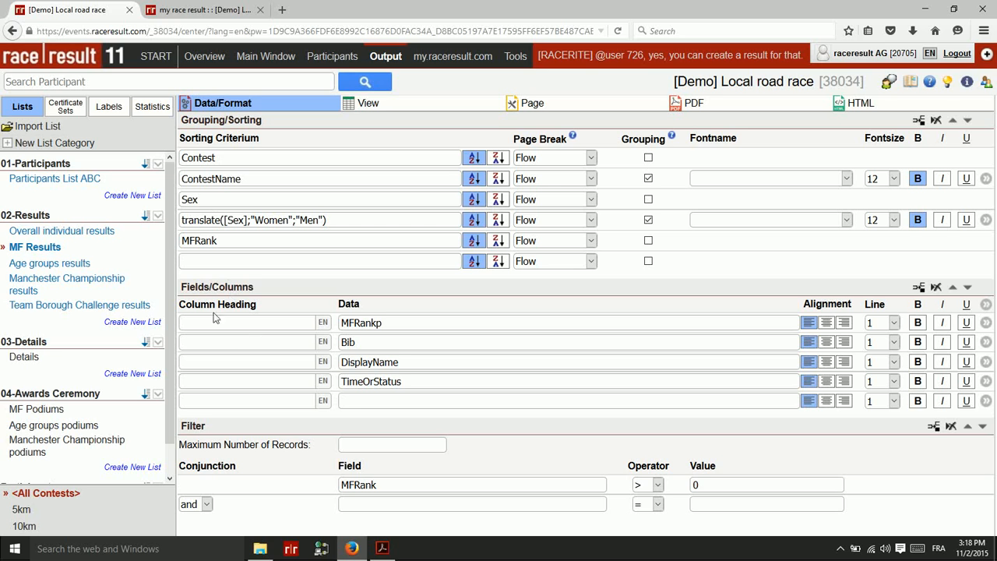
pyautogui.click(24, 265)
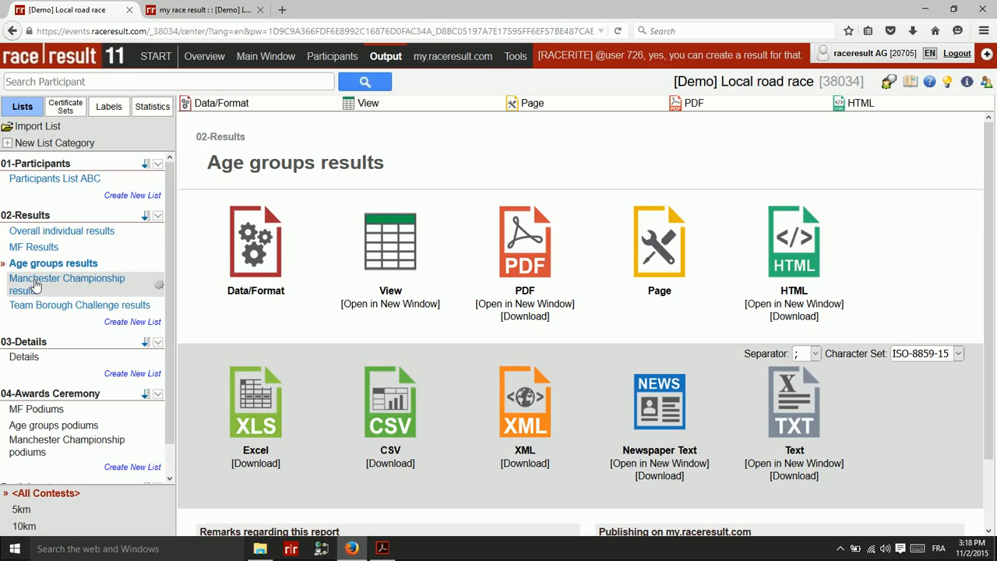
# Open the data and format settings of Manchester Championship results and inspect the iif([SexMF]="F";"Women";"Men") sorting criterion
pyautogui.click(34, 280)
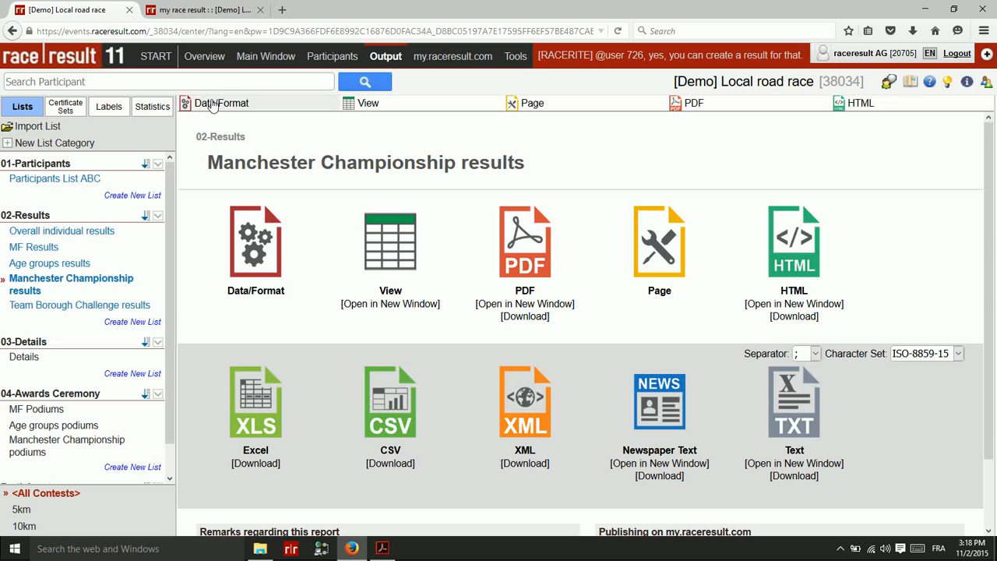
pyautogui.click(210, 104)
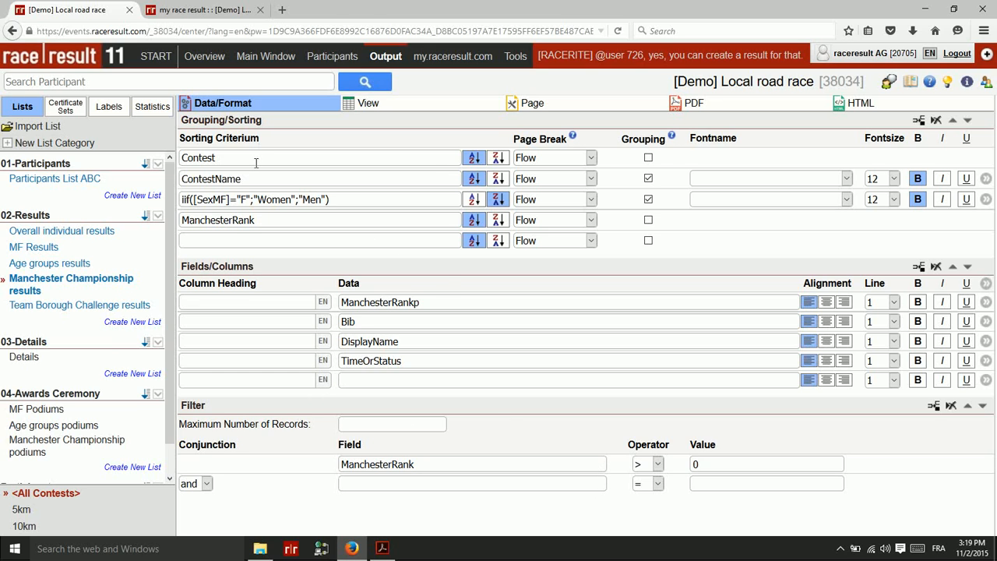
pyautogui.click(352, 200)
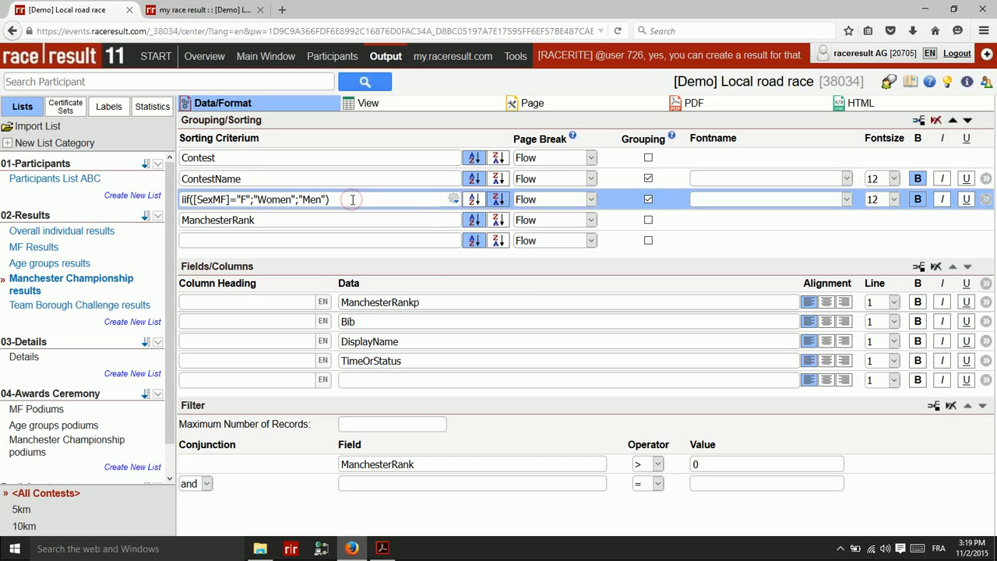
pyautogui.click(490, 263)
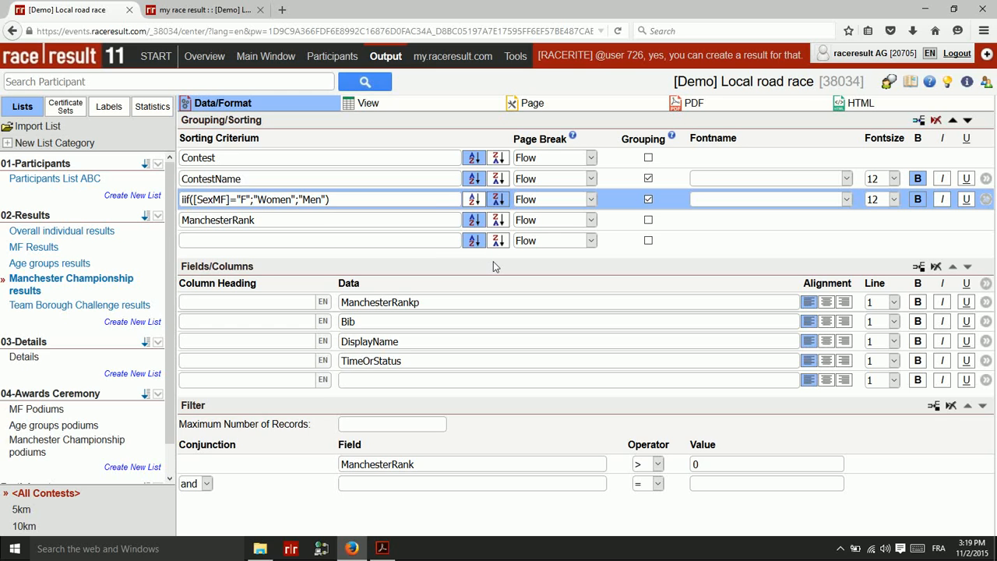
# Examine the TotalRank and Status filter conditions in the data and format settings of Overall individual results
pyautogui.click(84, 232)
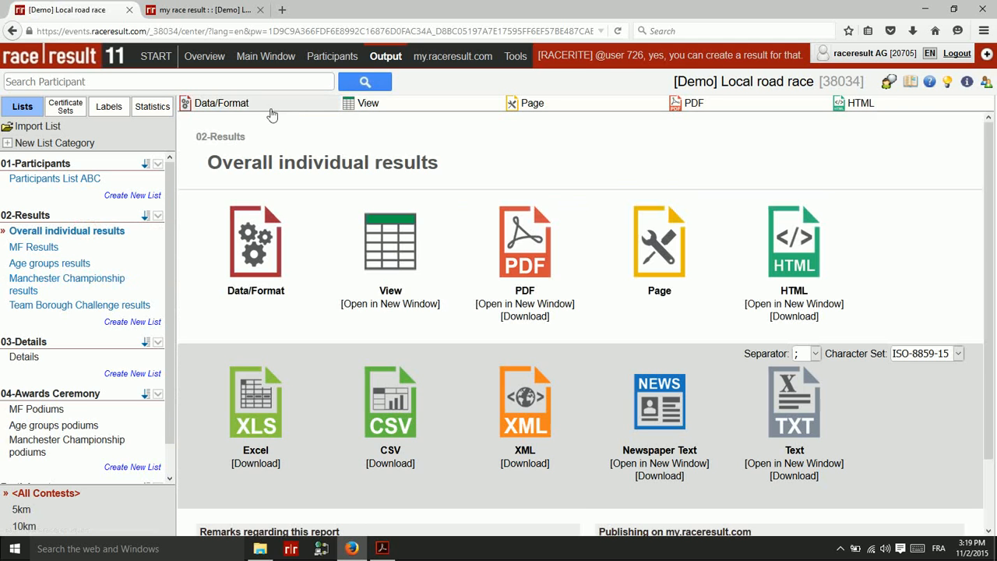
pyautogui.click(251, 109)
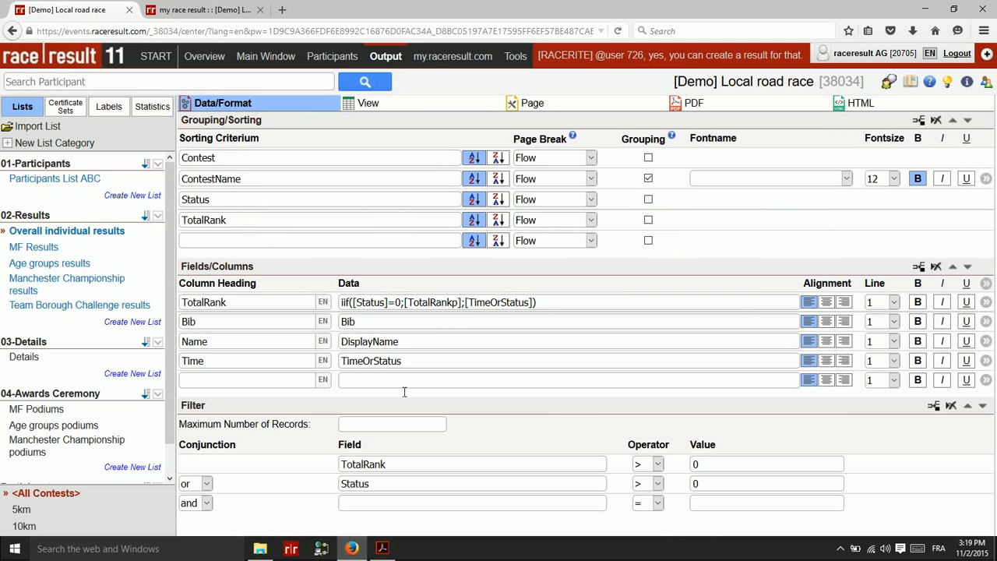
pyautogui.click(407, 477)
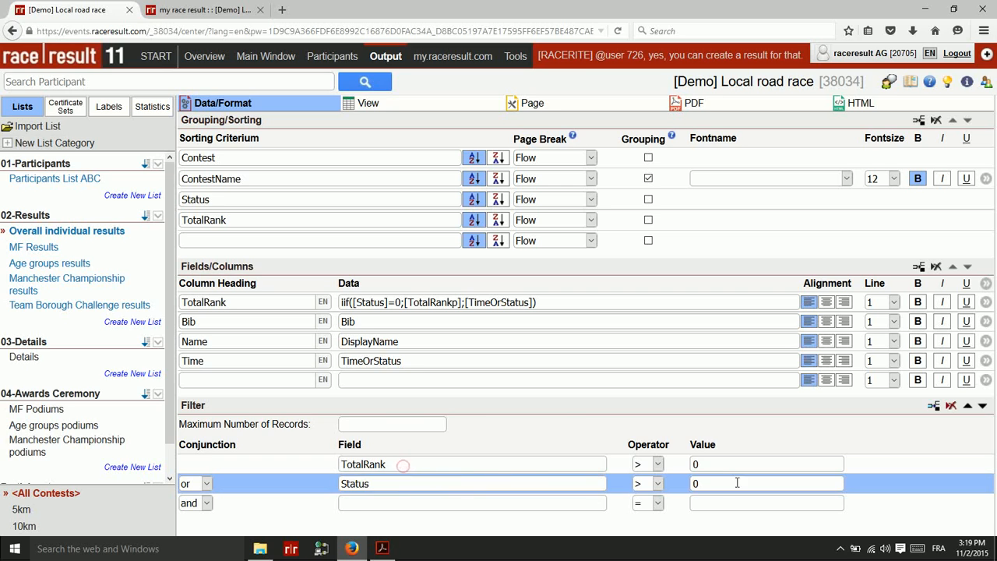
pyautogui.click(456, 461)
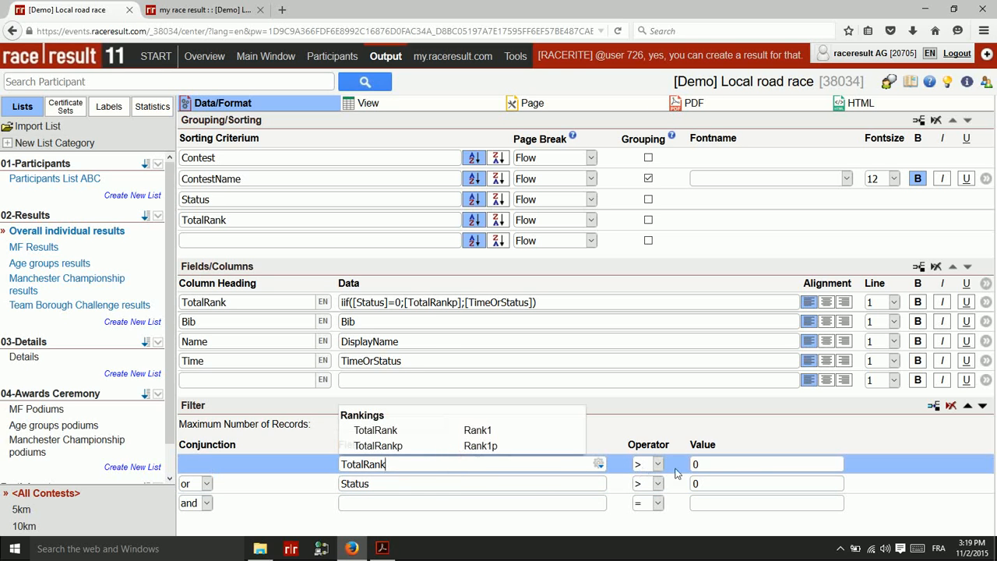
pyautogui.click(459, 481)
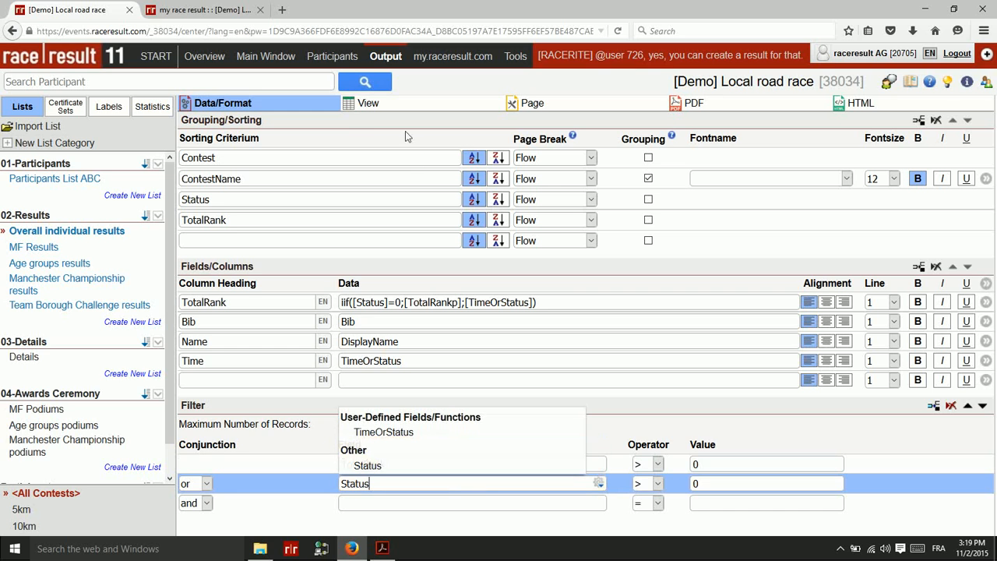
# View the Overall individual results list and look through the transition from ranked finishers to DNF participants
pyautogui.click(370, 104)
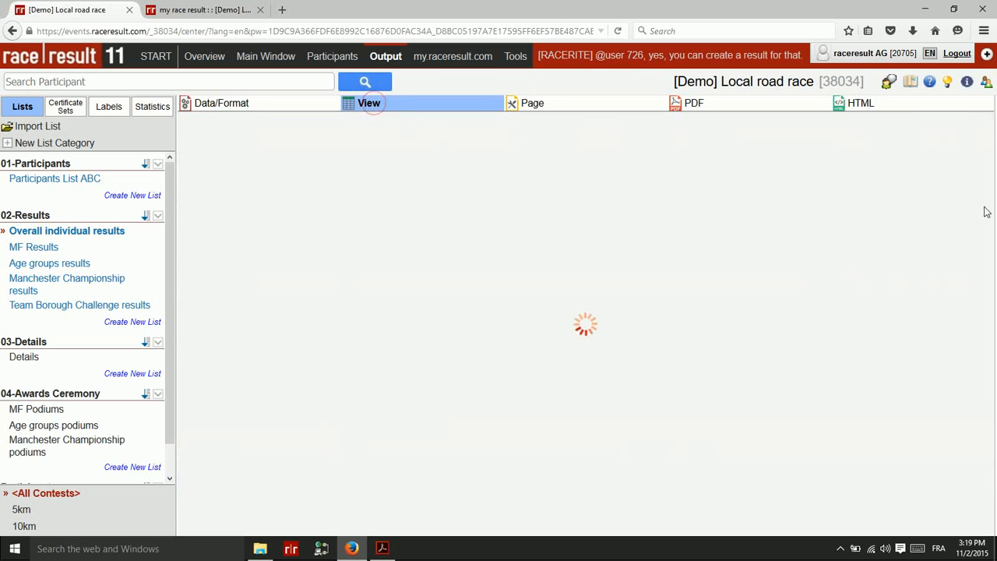
pyautogui.moveTo(990, 134); pyautogui.dragTo(992, 352)
pyautogui.scroll(7, 807, 228)
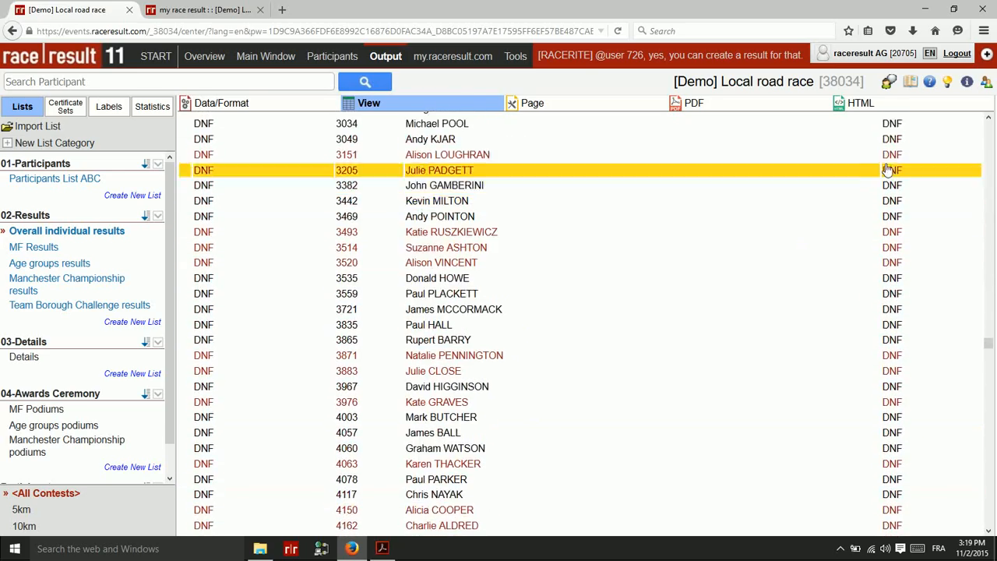
pyautogui.scroll(4, 894, 166)
pyautogui.scroll(5, 894, 167)
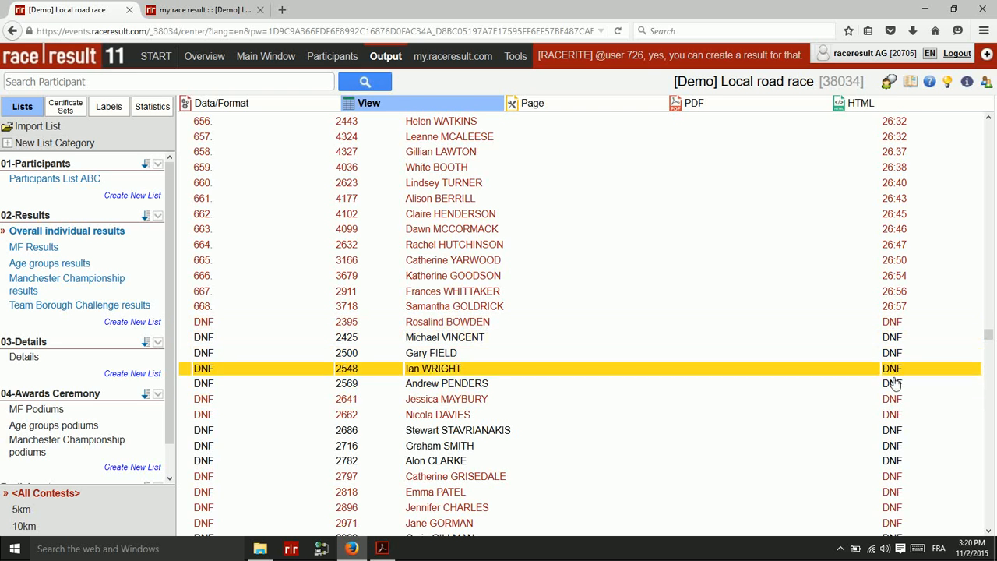
pyautogui.scroll(-5, 889, 382)
pyautogui.scroll(-2, 894, 385)
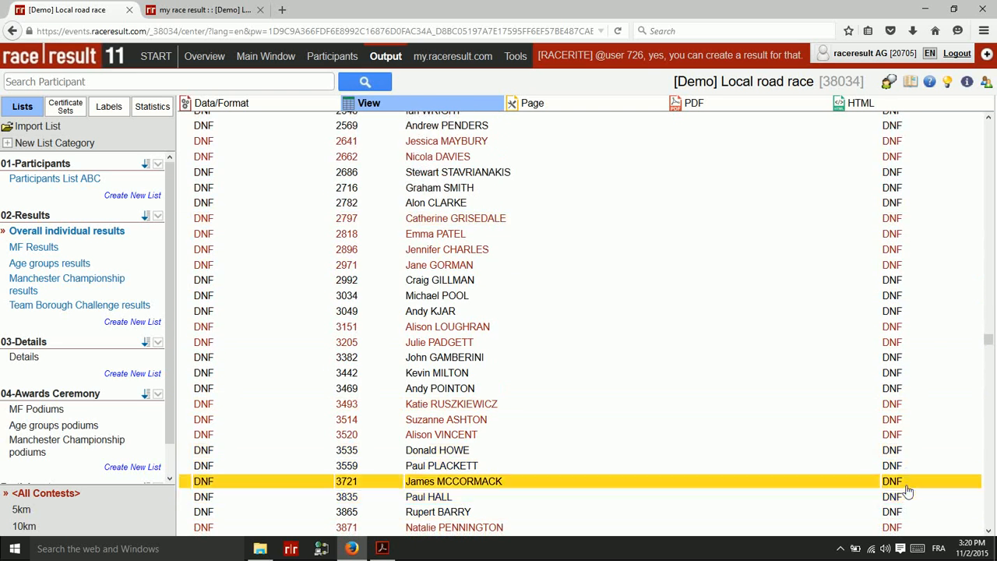
# Inspect the ManchesterRank filter condition in the data and format settings of Manchester Championship results
pyautogui.click(56, 287)
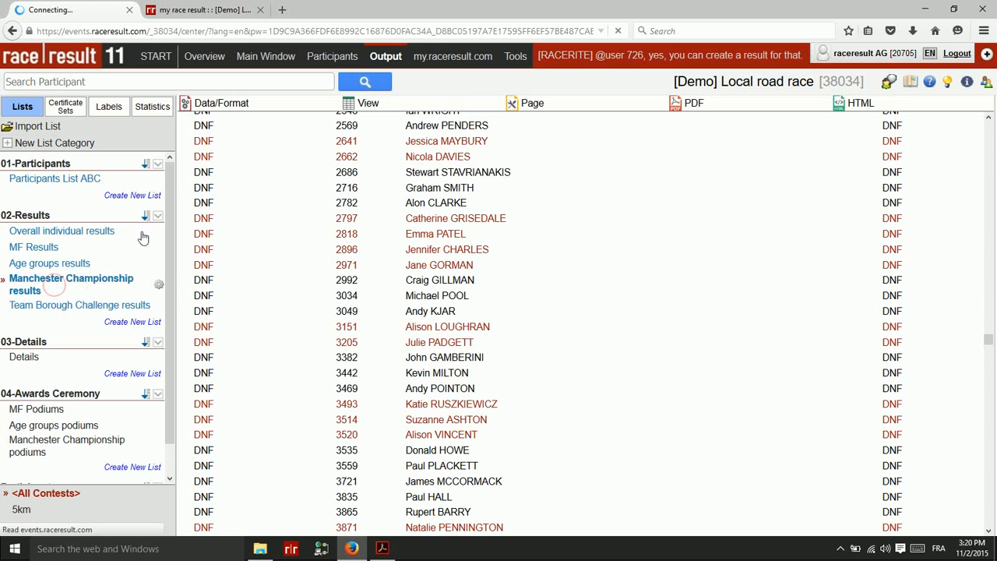
pyautogui.click(228, 106)
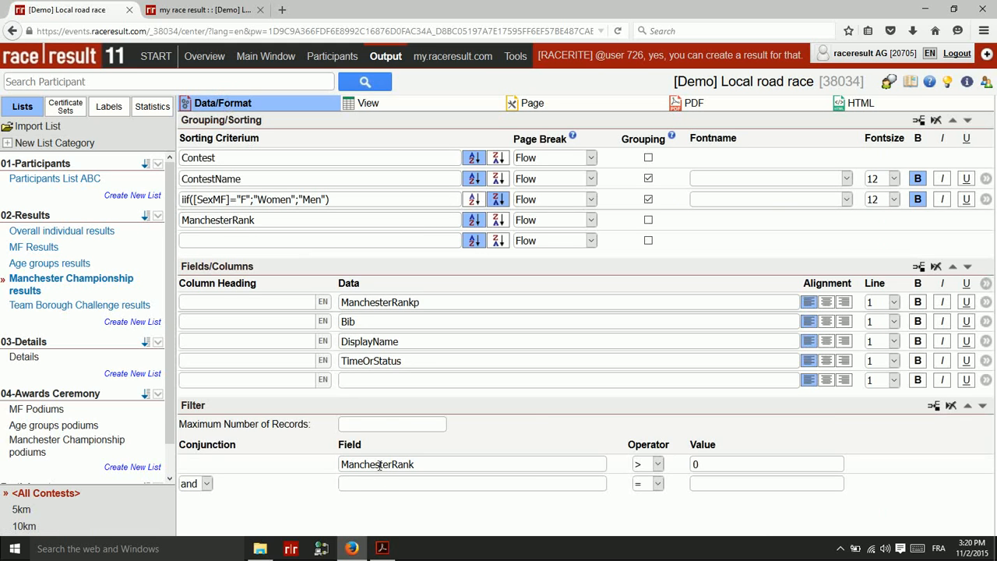
pyautogui.click(378, 465)
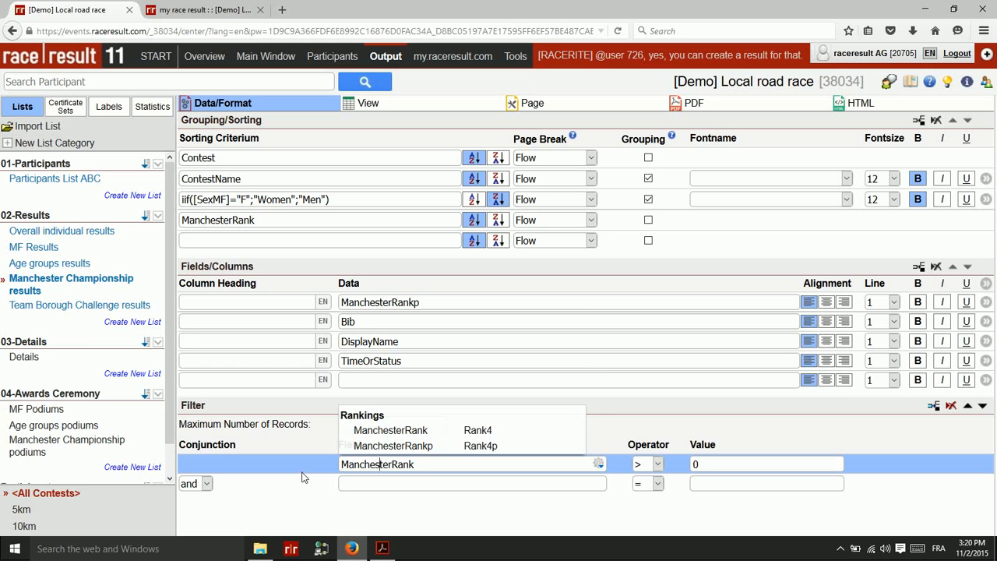
pyautogui.click(319, 510)
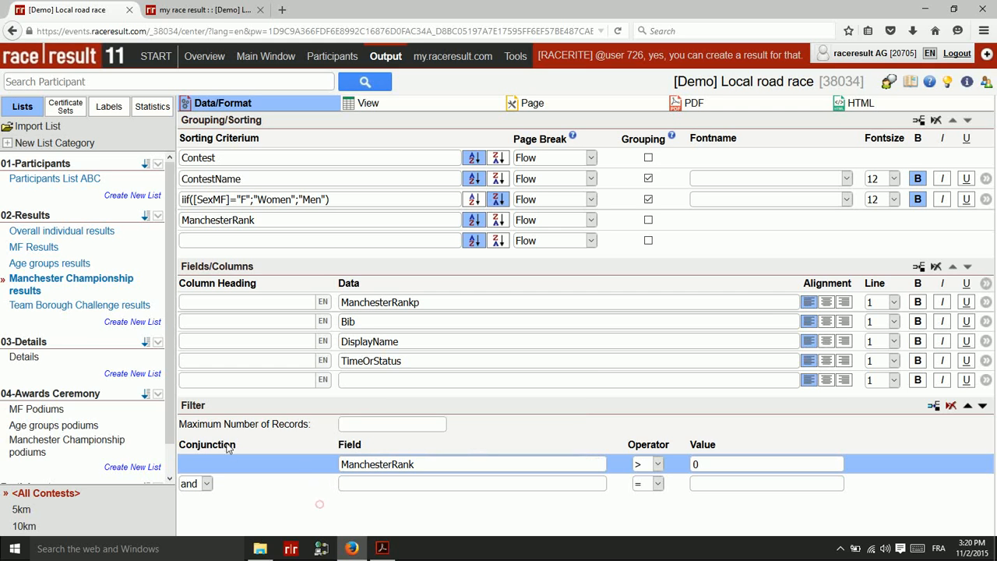
# Open the data and format settings of Team Borough Challenge results and inspect the TS1.Rank filter condition
pyautogui.click(84, 306)
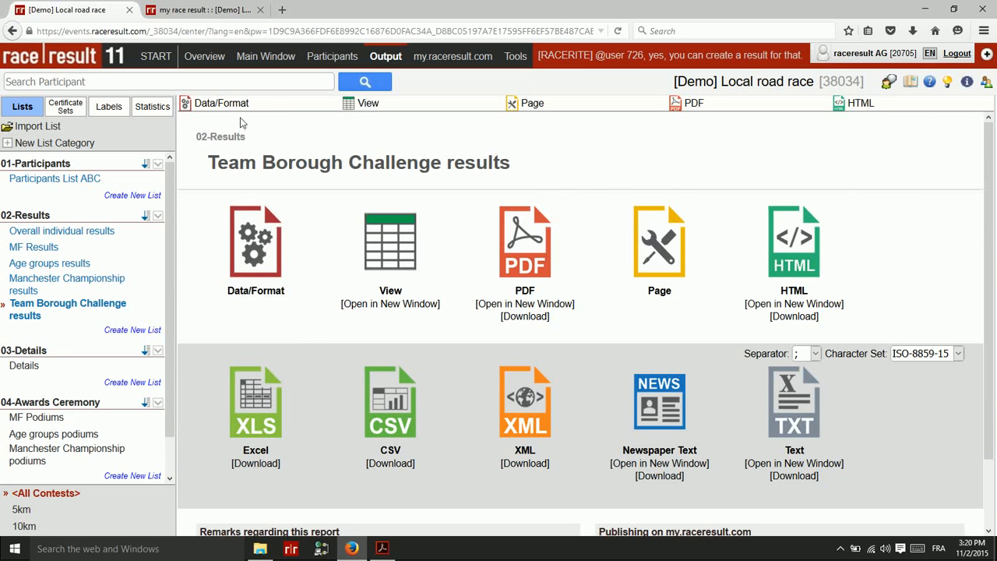
pyautogui.click(244, 105)
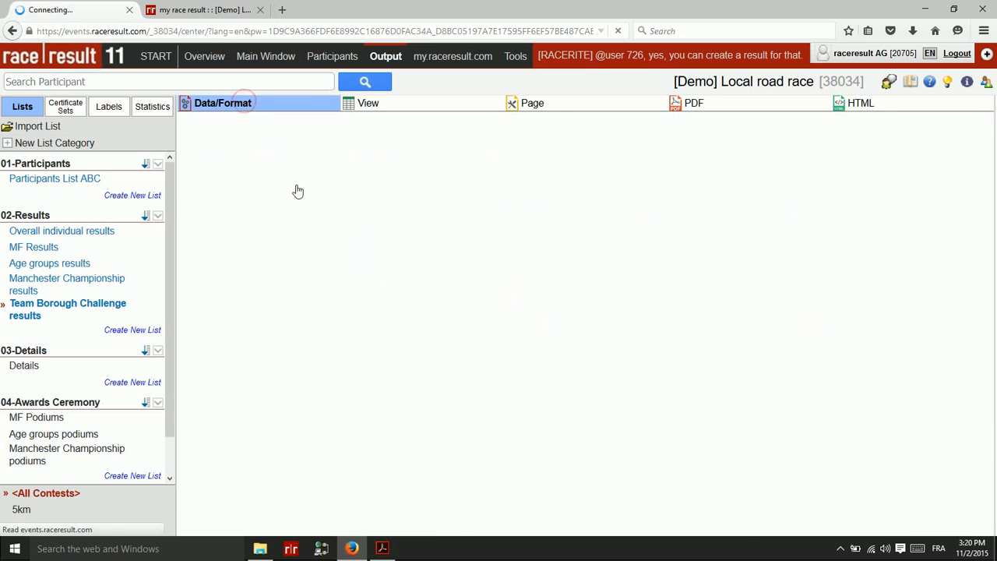
pyautogui.scroll(-1, 388, 392)
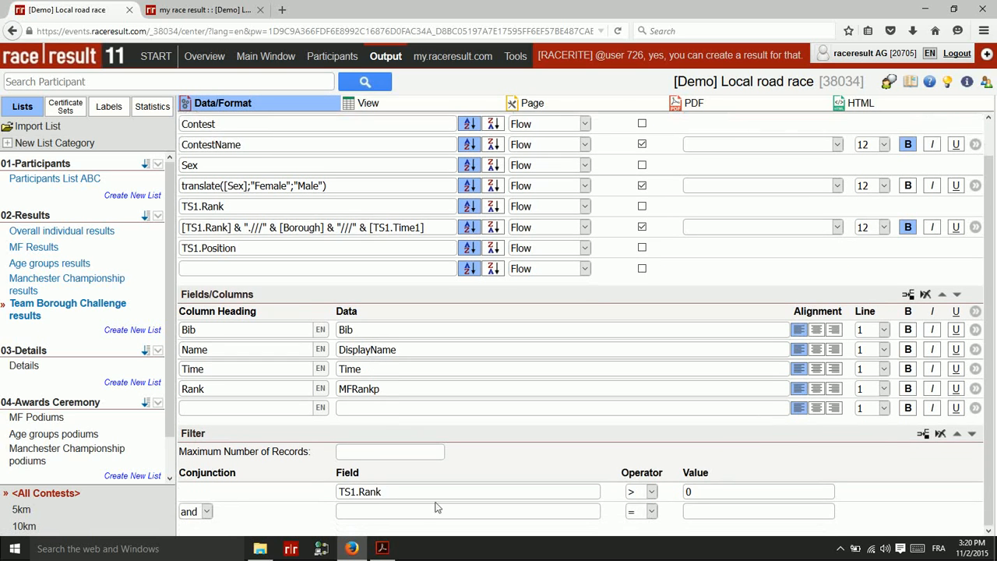
pyautogui.click(398, 492)
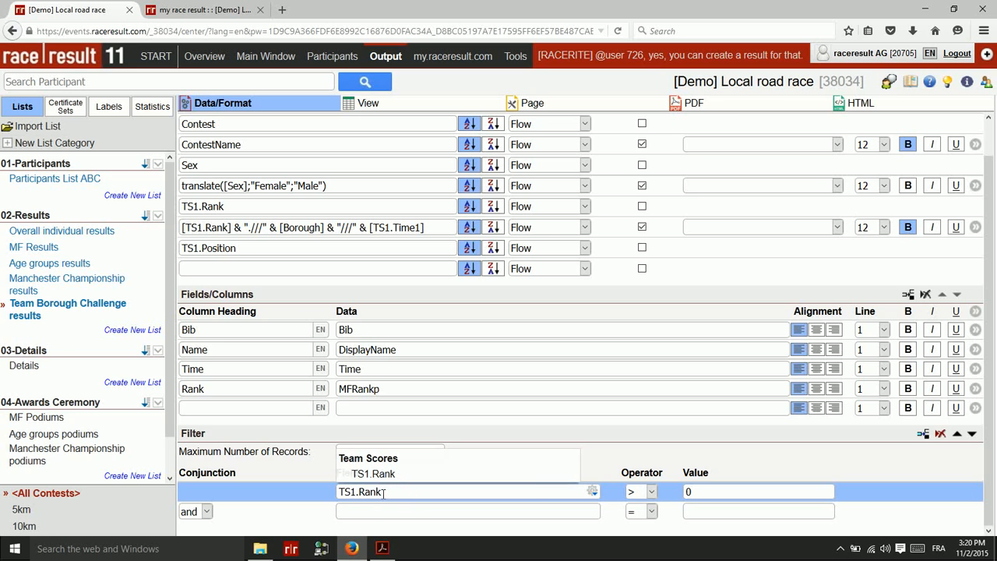
pyautogui.moveTo(384, 492); pyautogui.dragTo(288, 491)
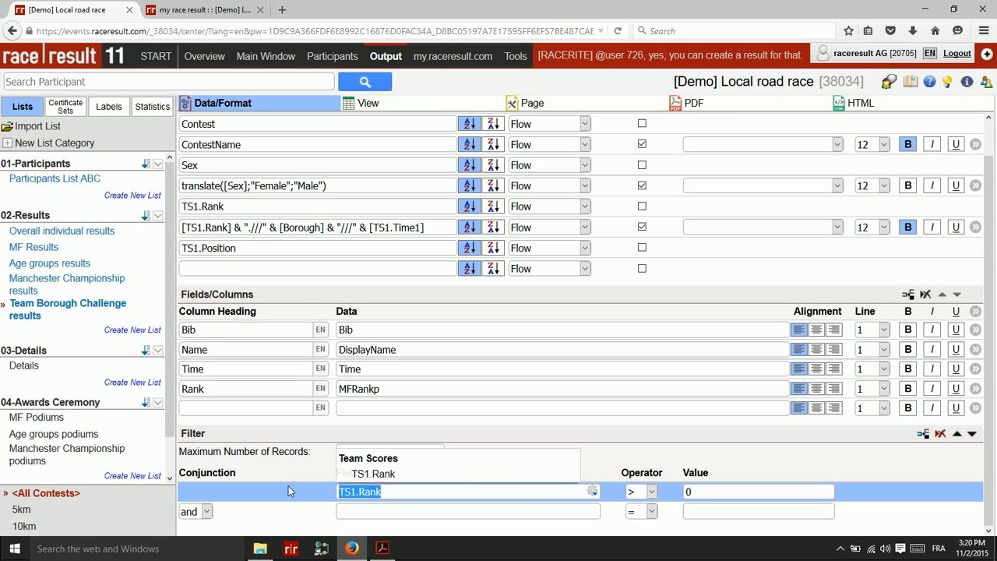
pyautogui.click(287, 472)
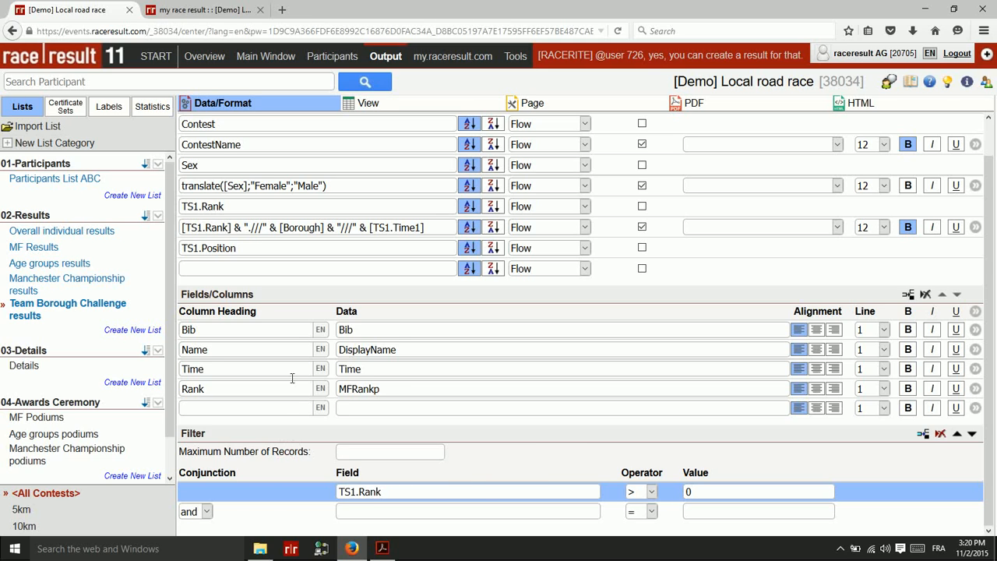
# Inspect the Sex and translate([Sex];"Female";"Male") sorting criteria of Team Borough Challenge results, then view the resulting list
pyautogui.click(235, 165)
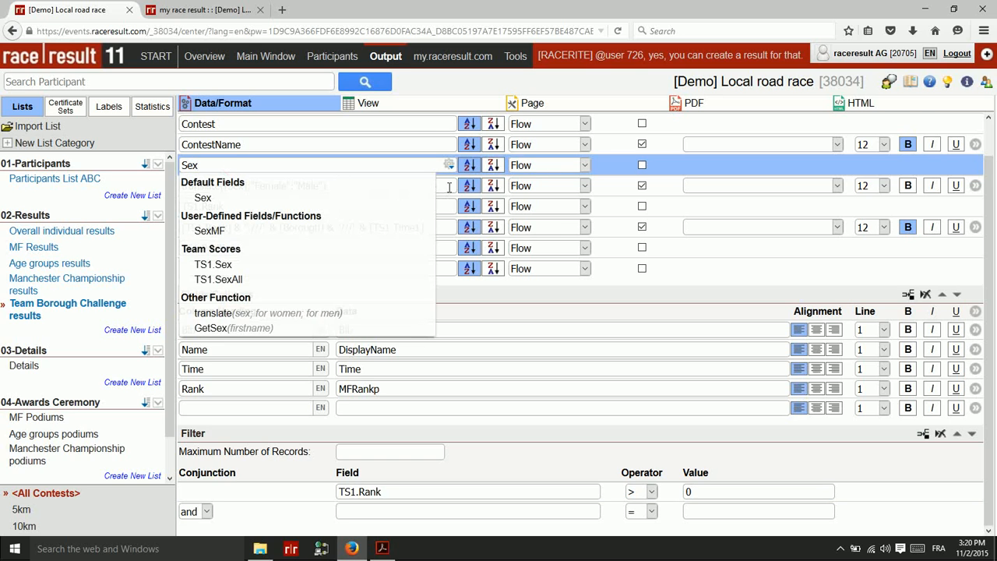
pyautogui.click(346, 187)
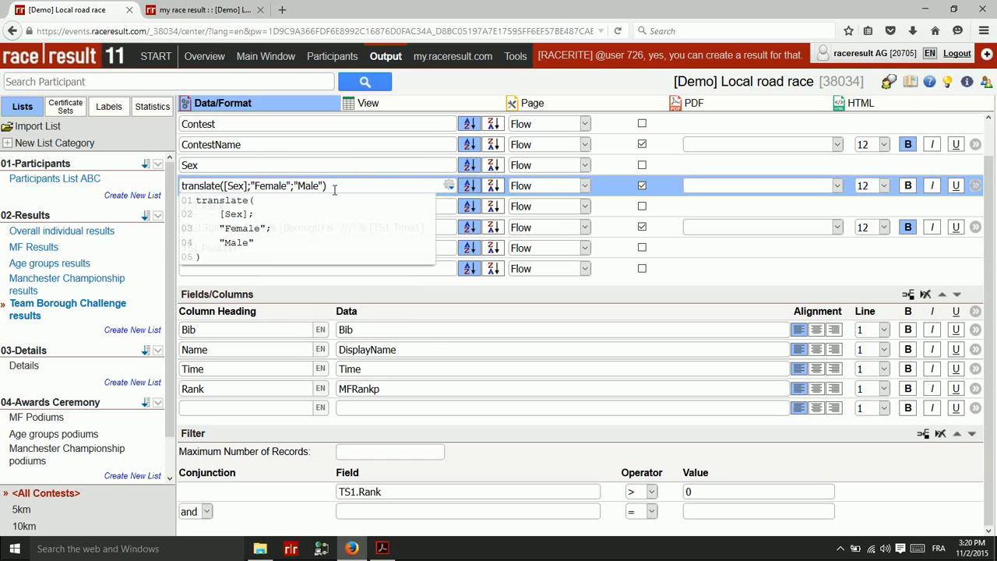
pyautogui.click(392, 106)
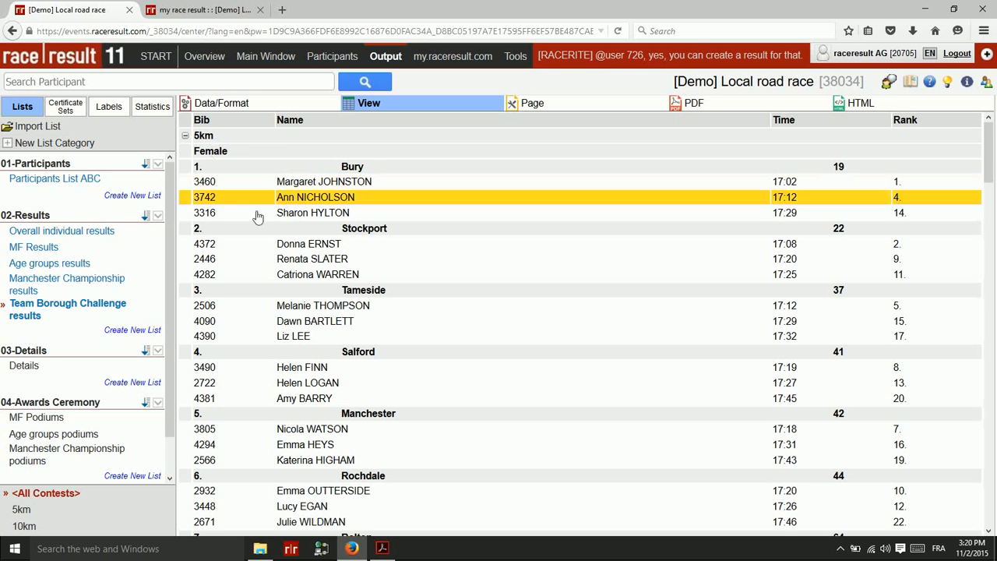
# Look through the Team Borough Challenge results for the 5km and 10km female and male team rankings
pyautogui.scroll(-7, 264, 199)
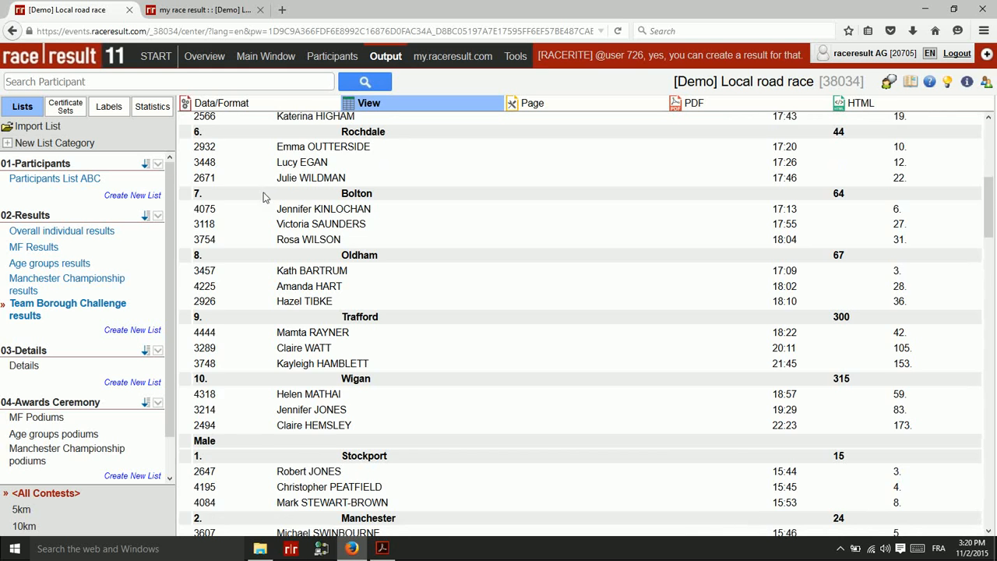
pyautogui.scroll(-1, 264, 201)
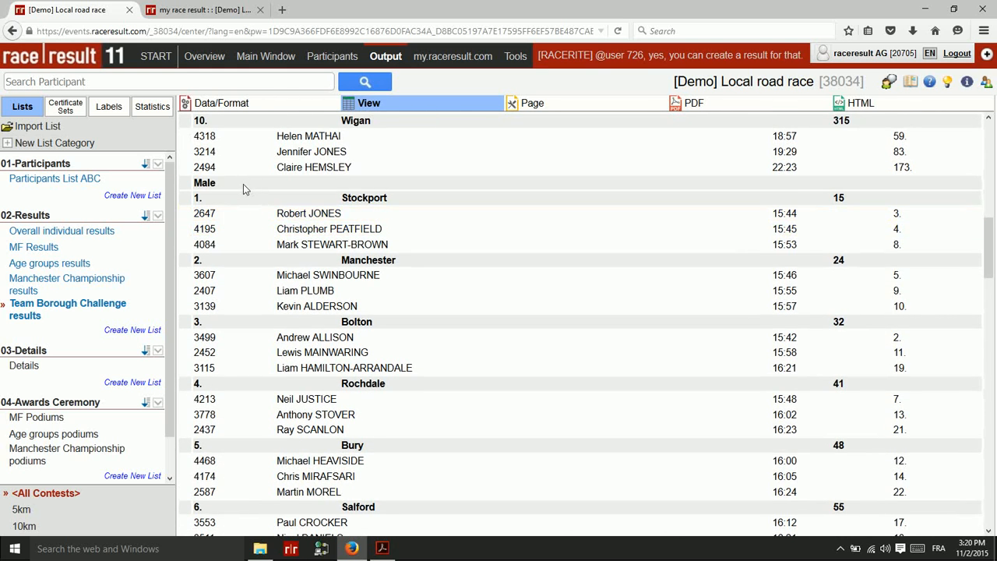
pyautogui.scroll(-9, 263, 303)
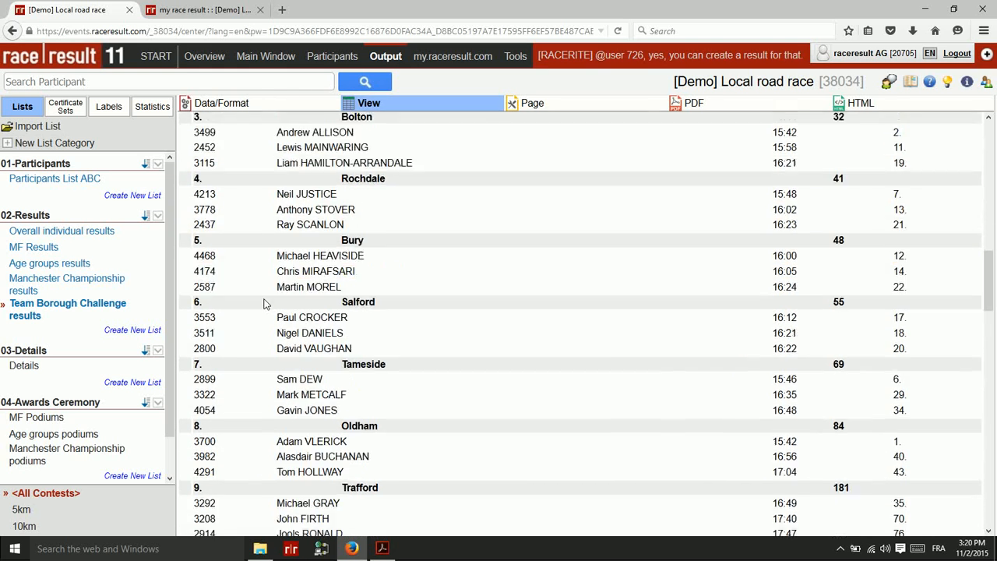
pyautogui.scroll(-2, 263, 304)
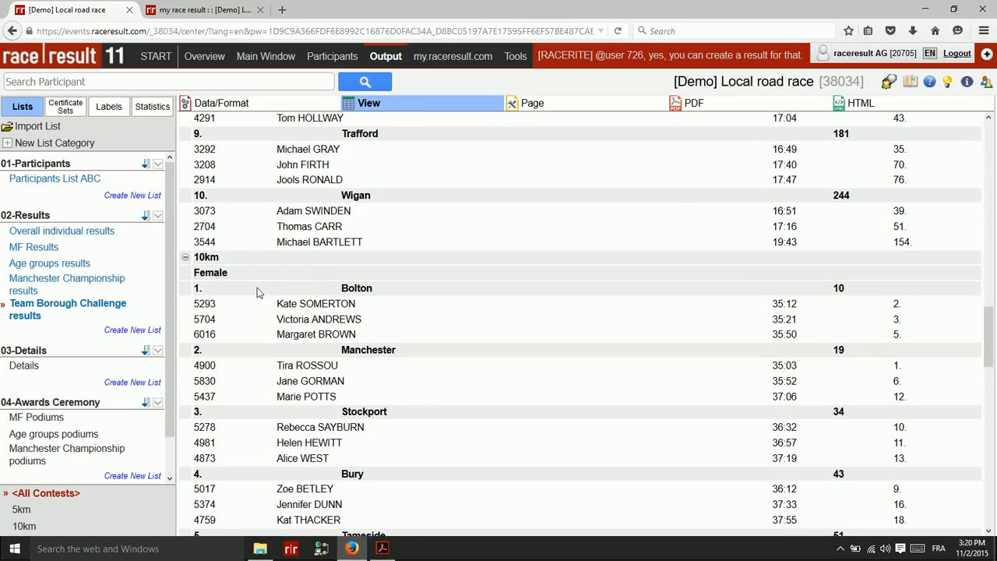
pyautogui.scroll(-4, 259, 293)
pyautogui.scroll(-10, 260, 294)
pyautogui.scroll(14, 259, 295)
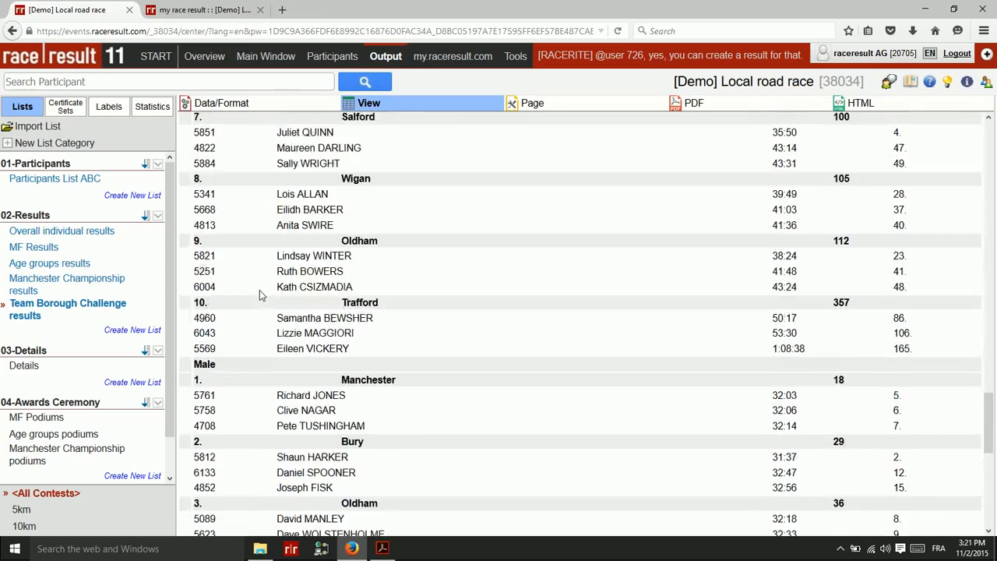
pyautogui.scroll(15, 260, 295)
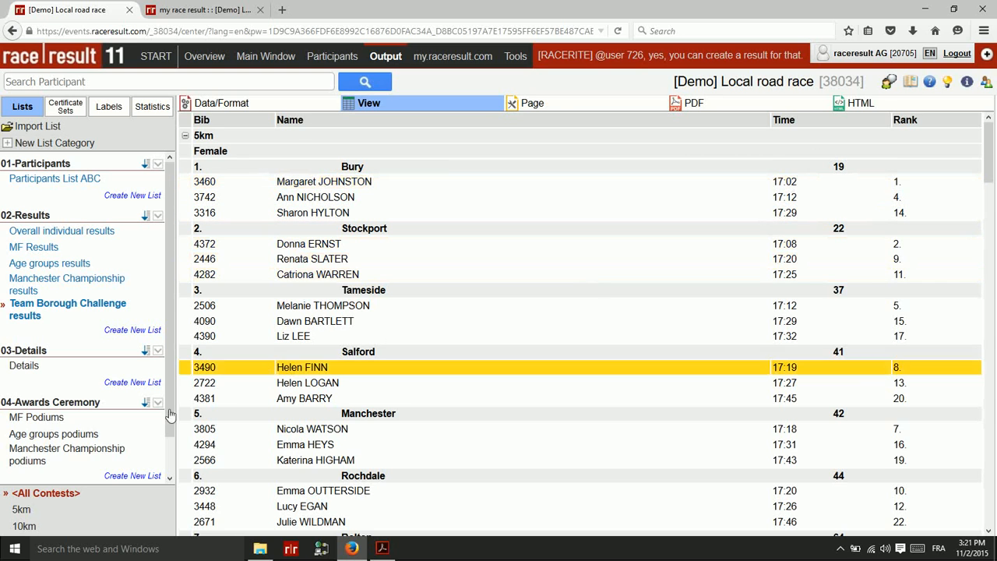
# Open the Details list under 03-Details, check its data and format settings, and view the resulting list
pyautogui.scroll(-1, 88, 374)
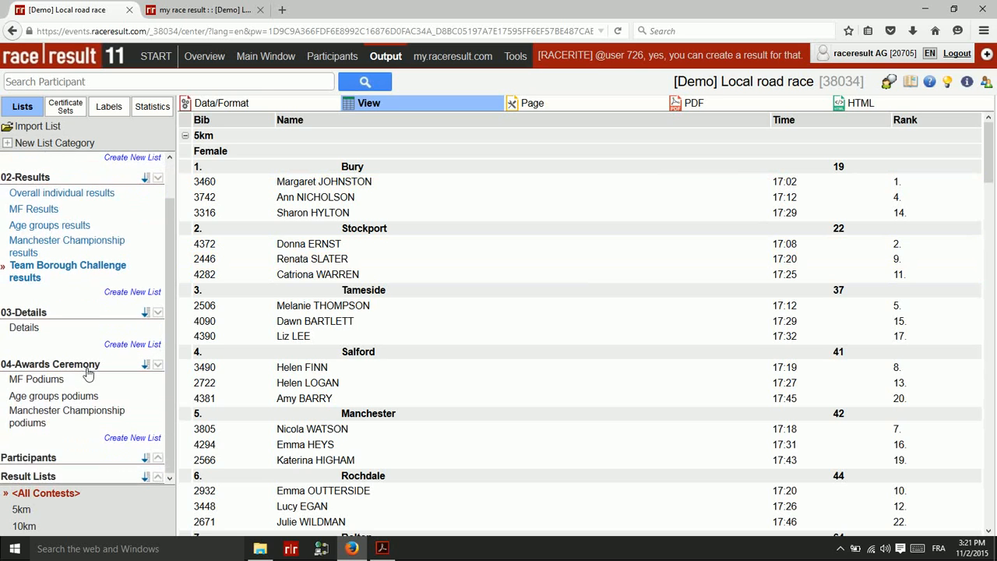
pyautogui.click(24, 327)
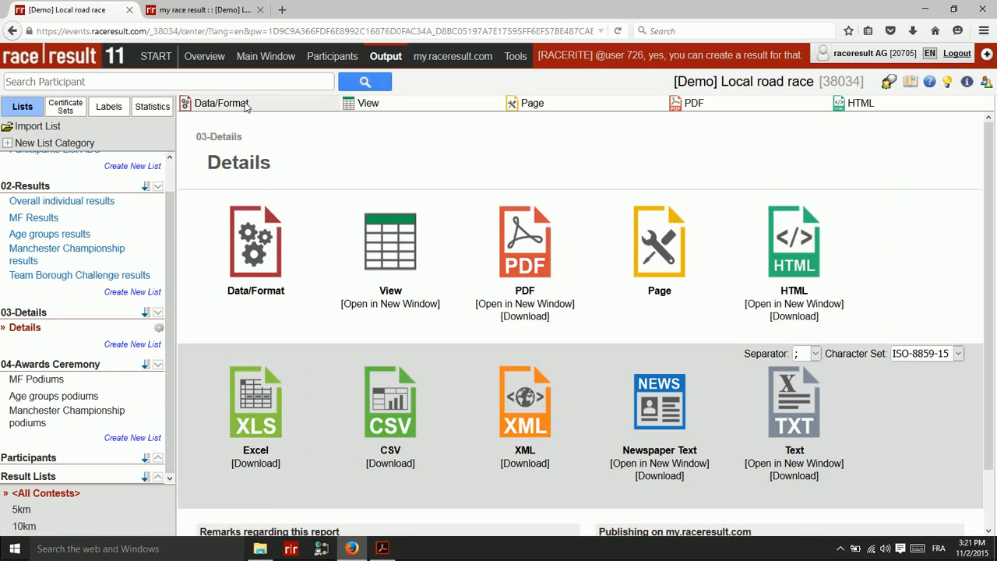
pyautogui.click(246, 105)
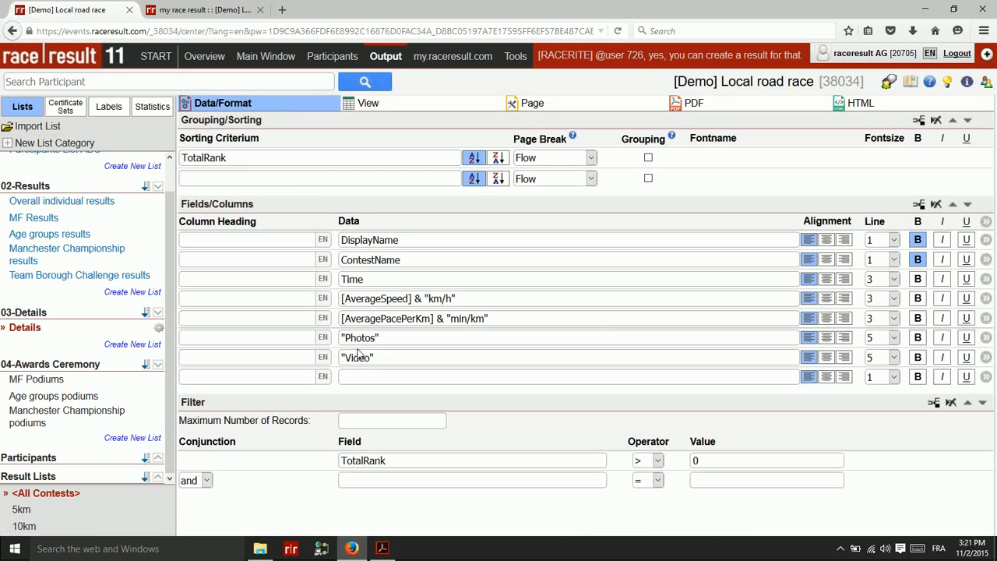
pyautogui.click(367, 106)
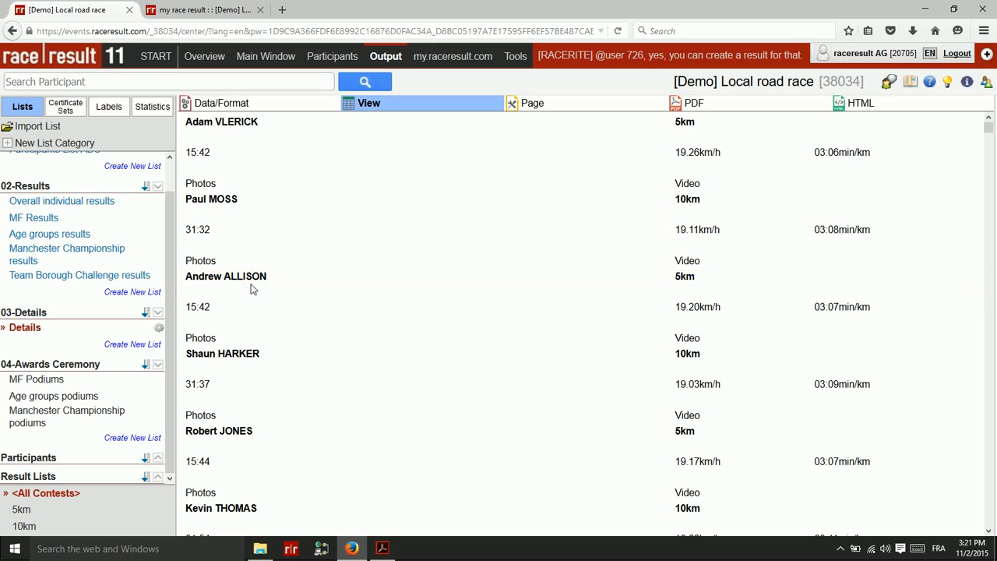
# Inspect the Details list's data fields from DisplayName and ContestName through Time, average speed and pace to "Photos" and "Video"
pyautogui.click(215, 104)
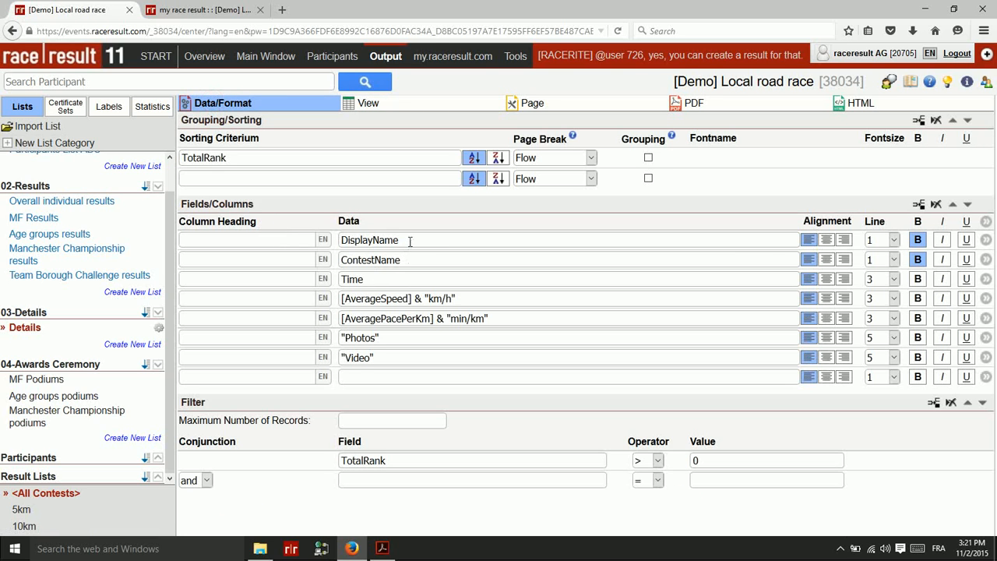
pyautogui.click(410, 241)
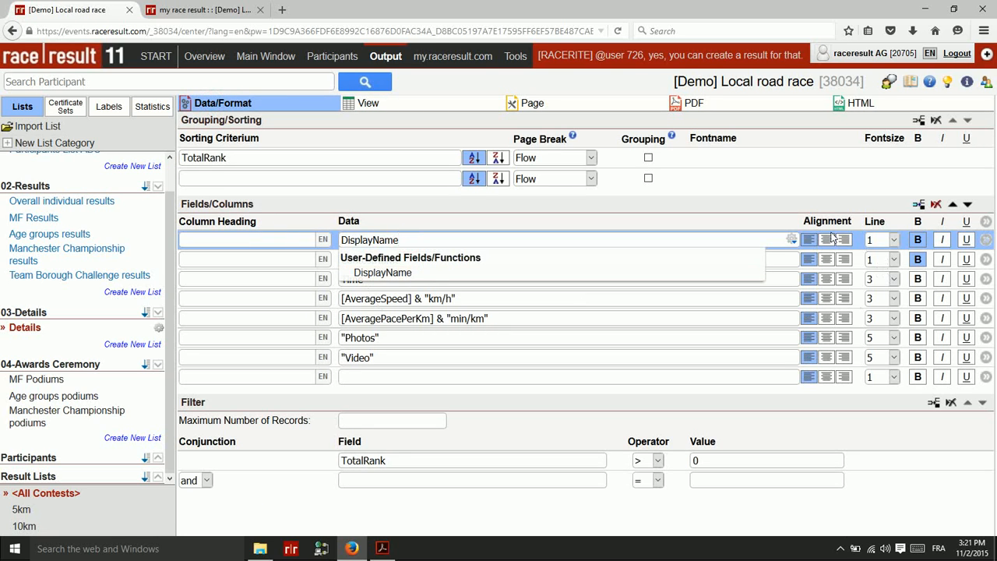
pyautogui.click(794, 240)
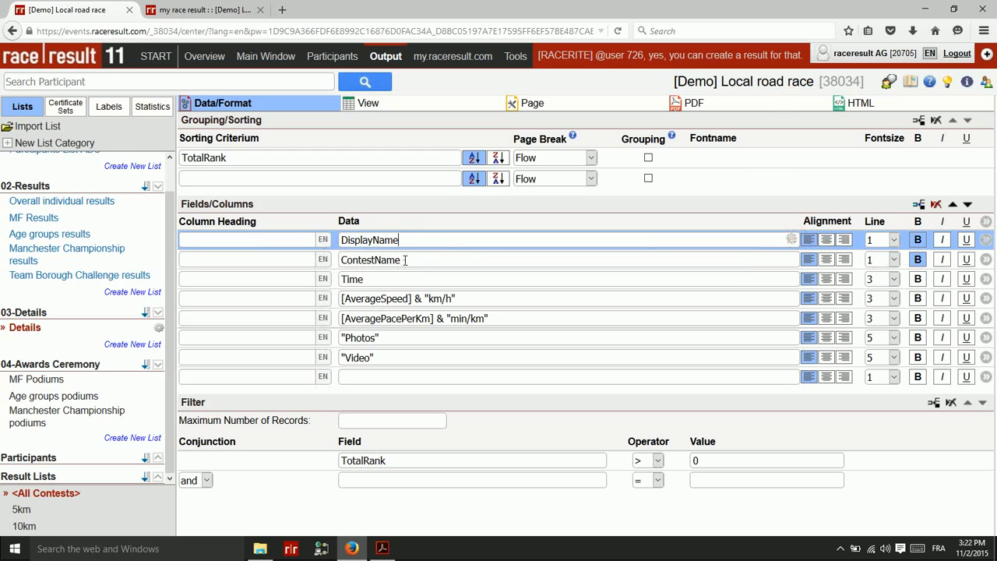
pyautogui.click(404, 261)
pyautogui.click(383, 279)
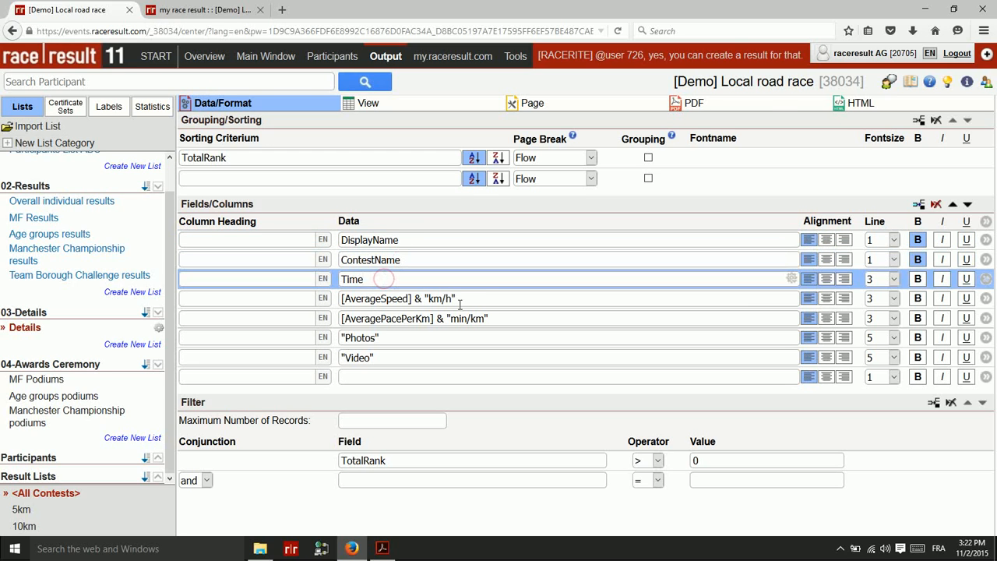
pyautogui.click(485, 298)
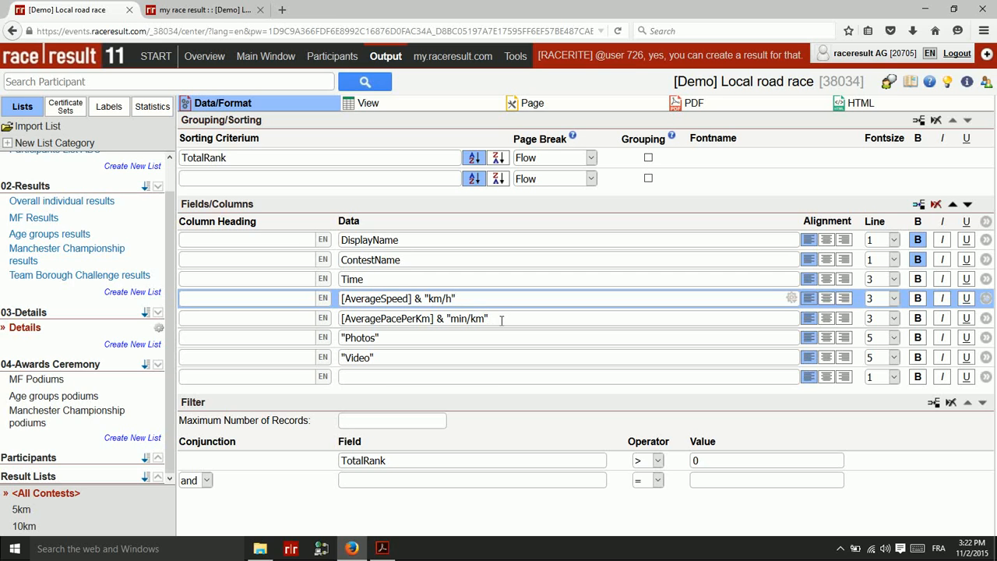
pyautogui.click(501, 320)
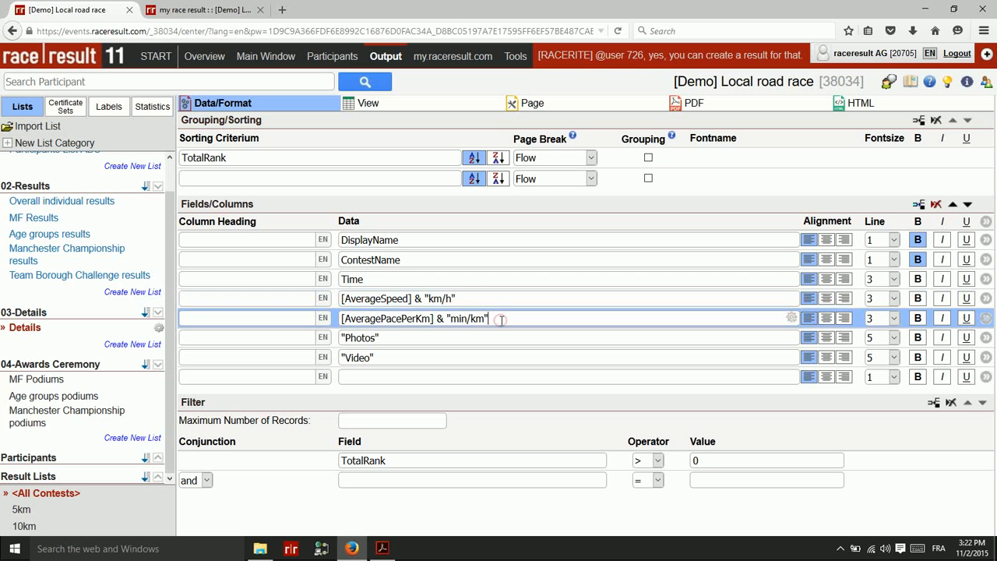
pyautogui.click(413, 338)
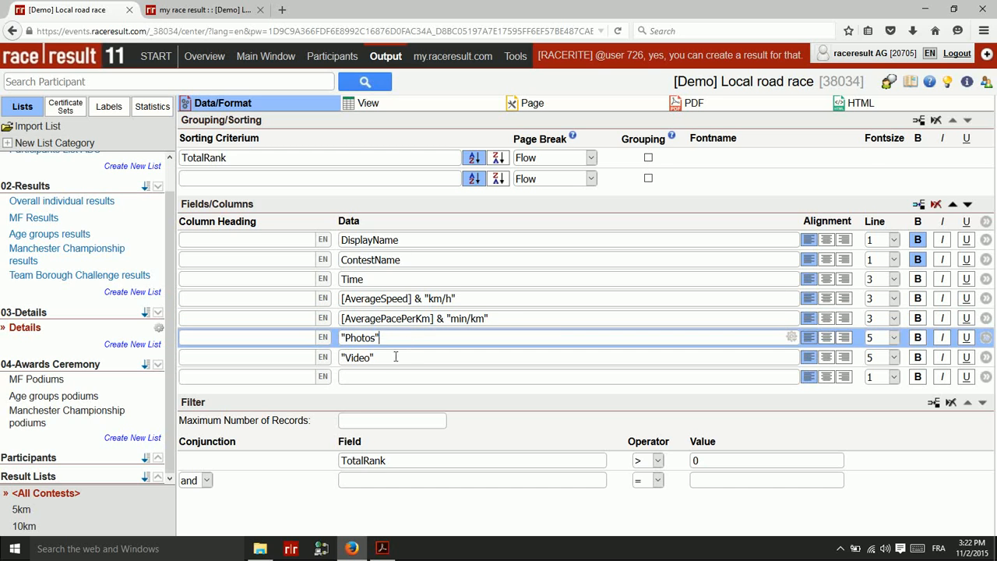
pyautogui.click(396, 356)
# Examine the "Photos" field's HTML link expression, covering the pictures.php?bib= address and the appended [Bib] field
pyautogui.click(446, 334)
pyautogui.tripleClick(403, 336)
pyautogui.click(985, 338)
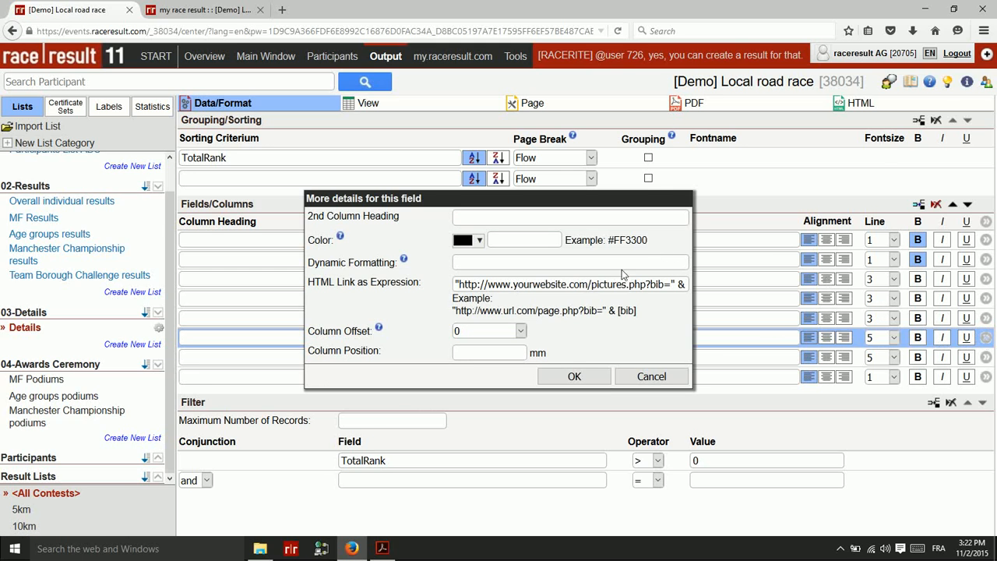
pyautogui.click(479, 284)
pyautogui.moveTo(459, 284); pyautogui.dragTo(638, 285)
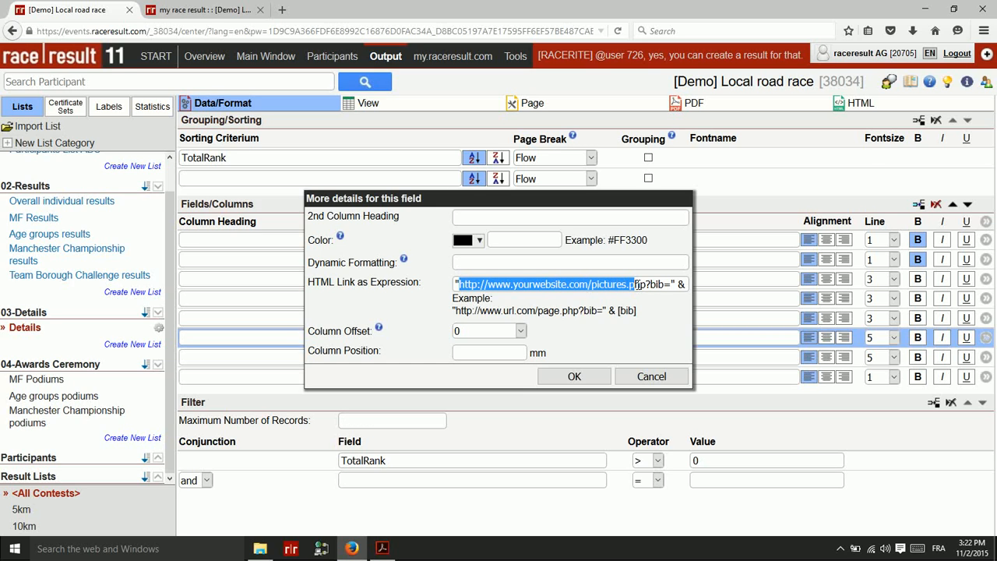
pyautogui.moveTo(637, 285); pyautogui.dragTo(672, 285)
pyautogui.moveTo(671, 285); pyautogui.dragTo(651, 286)
pyautogui.moveTo(651, 285); pyautogui.dragTo(674, 285)
pyautogui.press('Right')
pyautogui.write('" & [Bib]')
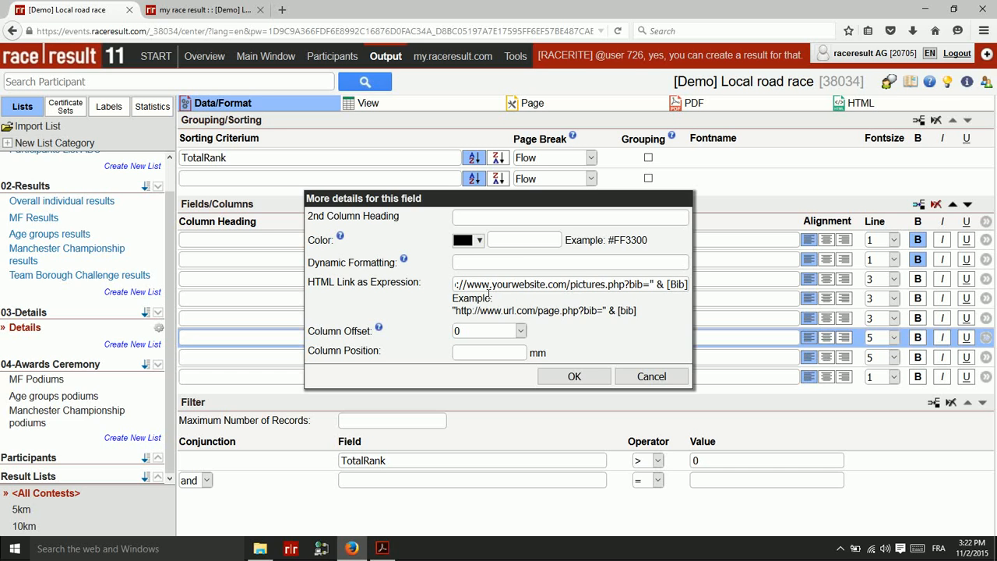
pyautogui.click(574, 376)
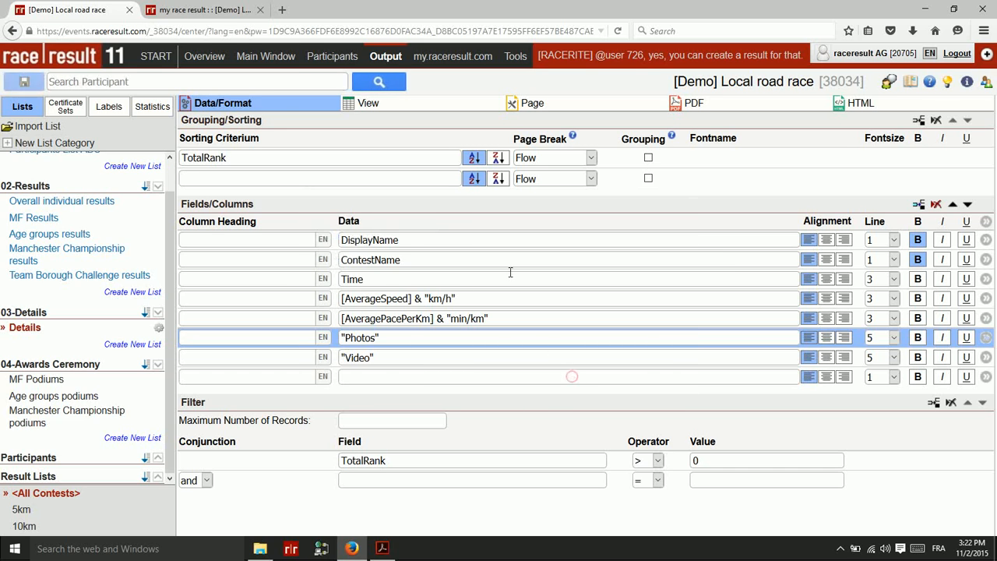
# Switch to the public my race result page and check the Photos link in another 10km finisher's result details
pyautogui.click(191, 11)
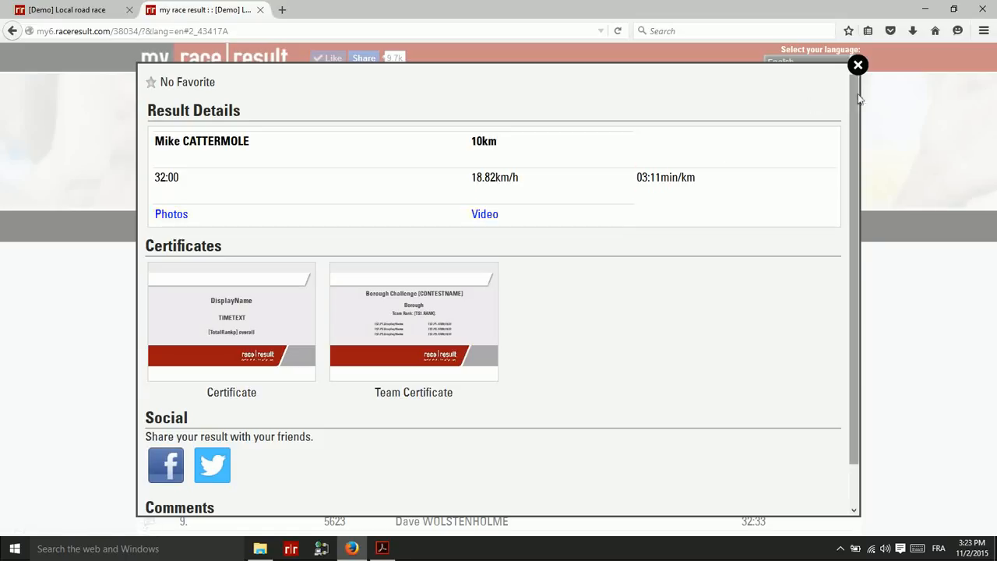
pyautogui.click(858, 65)
pyautogui.click(436, 462)
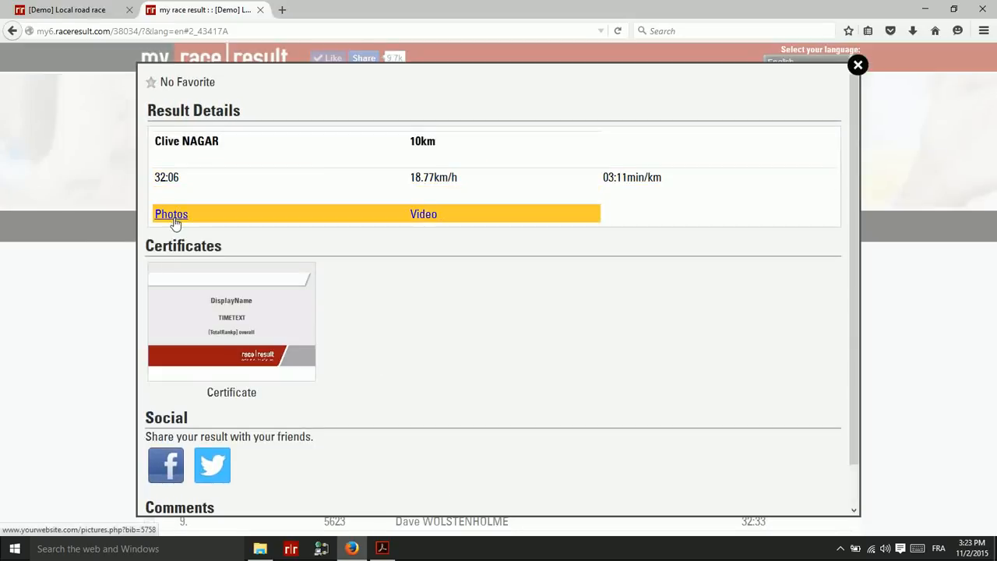
pyautogui.click(857, 64)
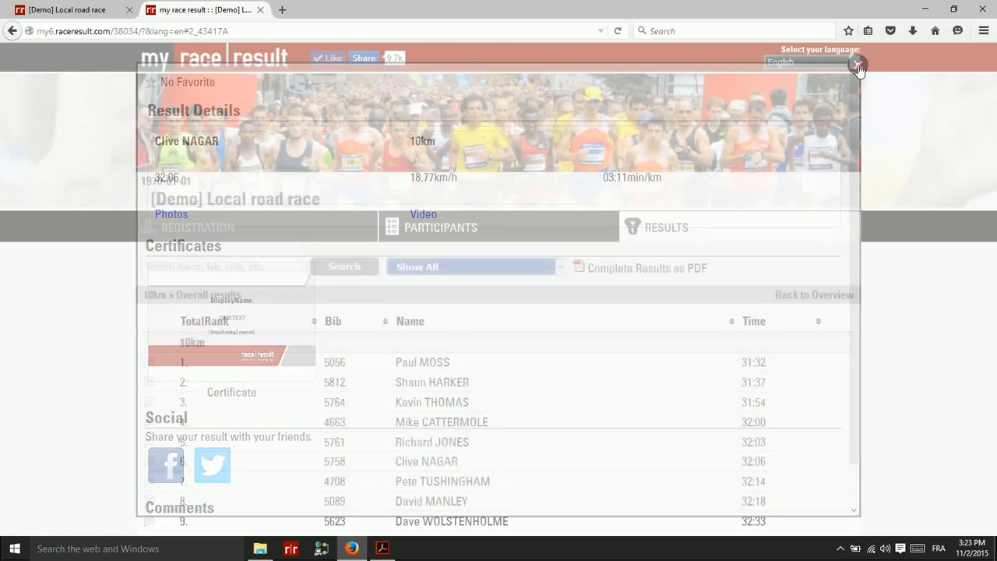
# Back in the event's Details list settings, examine the "Video" field's HTML link expression, including #t= and the GapTimeTop function
pyautogui.click(84, 9)
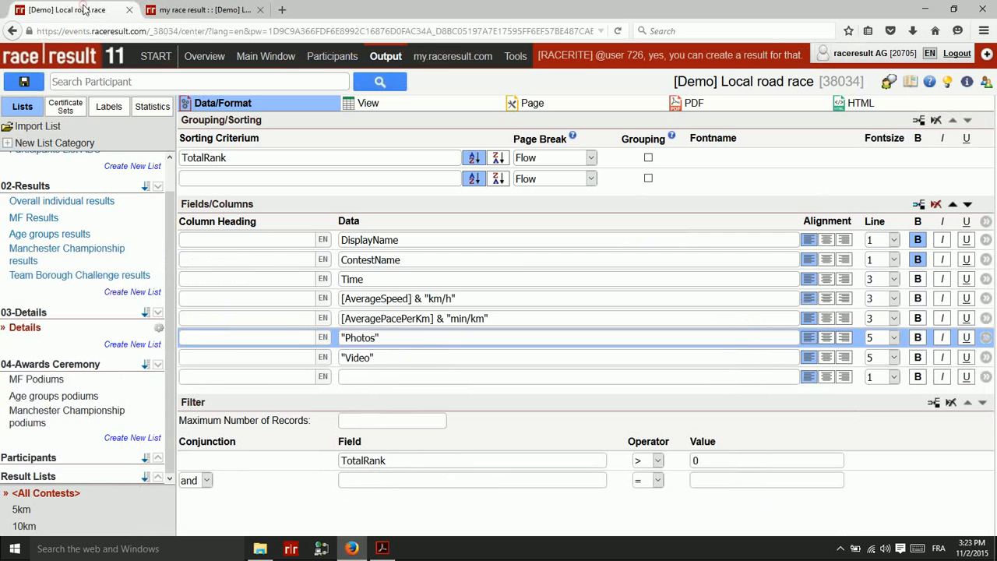
pyautogui.click(987, 358)
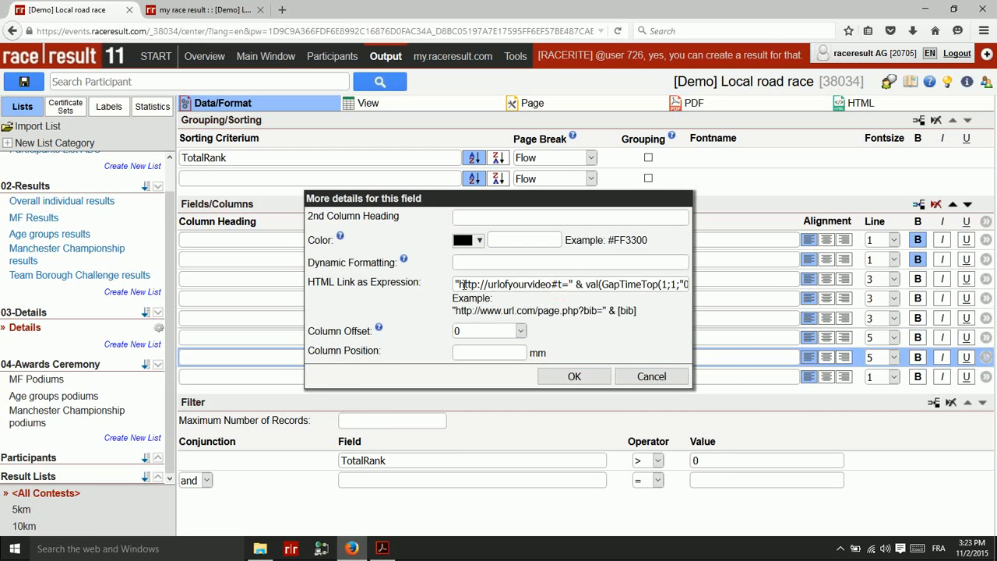
pyautogui.moveTo(459, 285); pyautogui.dragTo(572, 284)
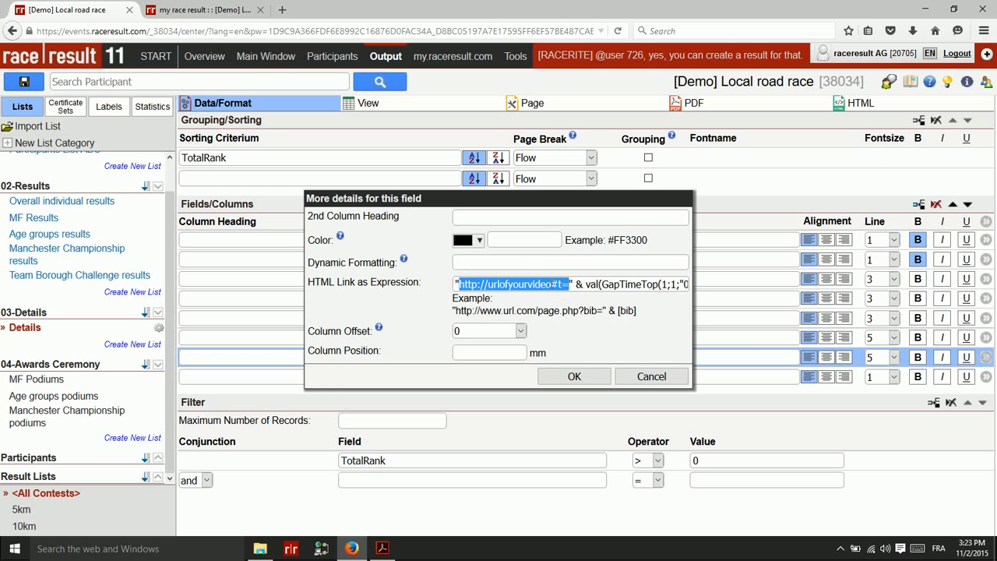
pyautogui.click(551, 285)
pyautogui.moveTo(551, 284); pyautogui.dragTo(569, 288)
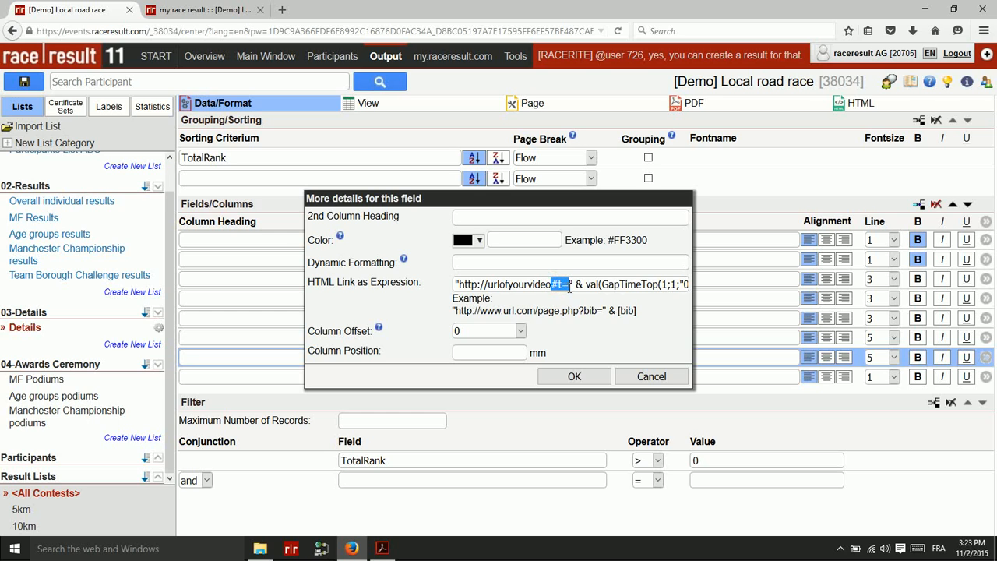
pyautogui.click(596, 285)
pyautogui.moveTo(587, 286); pyautogui.dragTo(663, 288)
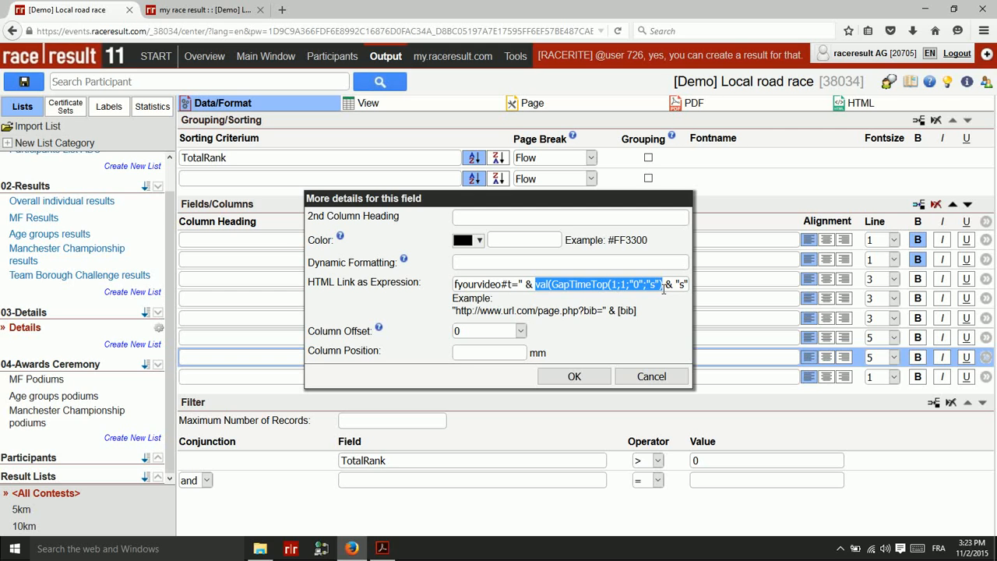
pyautogui.moveTo(663, 288); pyautogui.dragTo(663, 289)
pyautogui.click(648, 286)
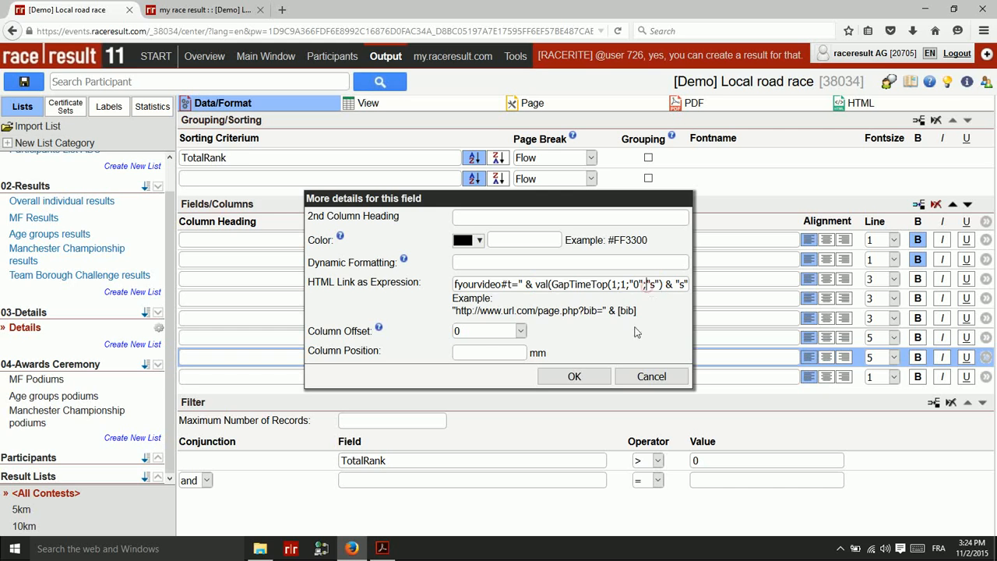
pyautogui.click(579, 378)
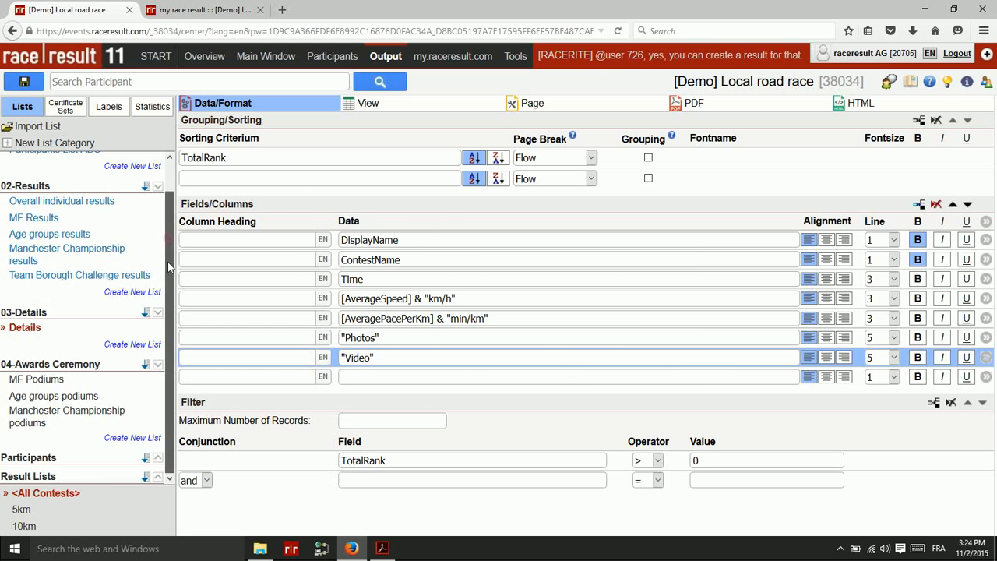
# View the MF Podiums list under 04-Awards Ceremony, then inspect the MFRank filter conditions in its data and format settings
pyautogui.click(33, 381)
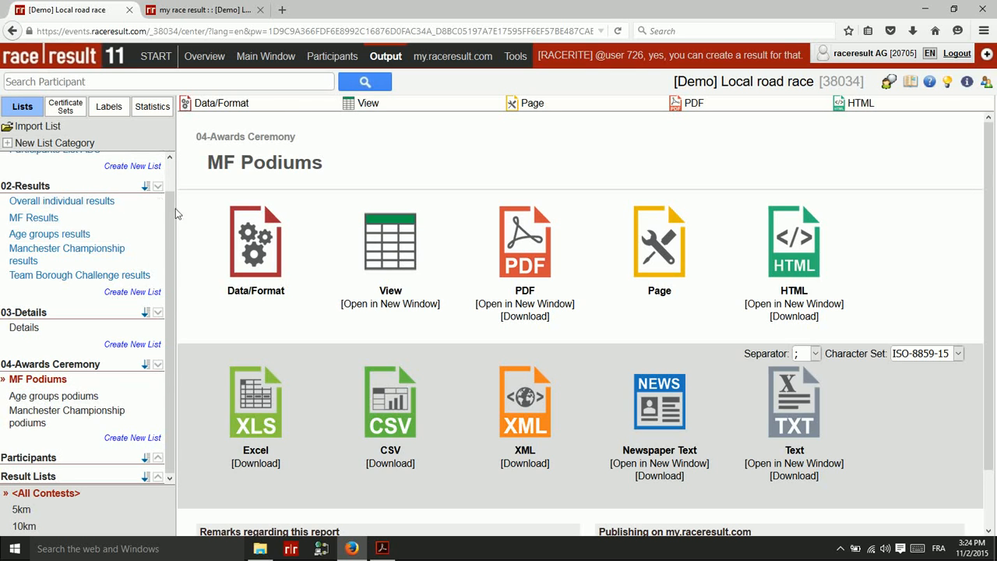
pyautogui.moveTo(171, 213)
pyautogui.mouseDown()
pyautogui.moveTo(170, 182)
pyautogui.moveTo(167, 212)
pyautogui.mouseUp()
pyautogui.click(402, 109)
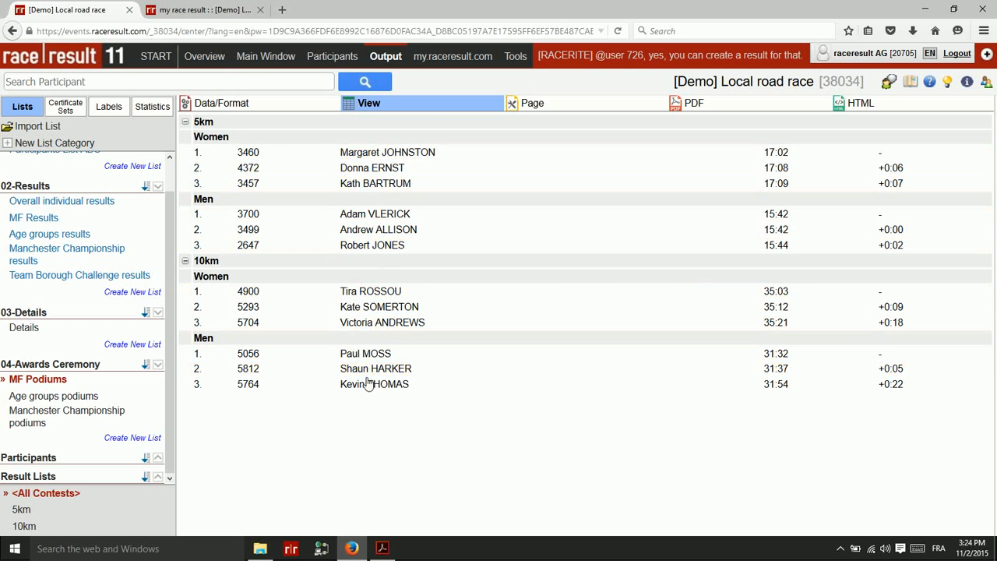
pyautogui.click(233, 108)
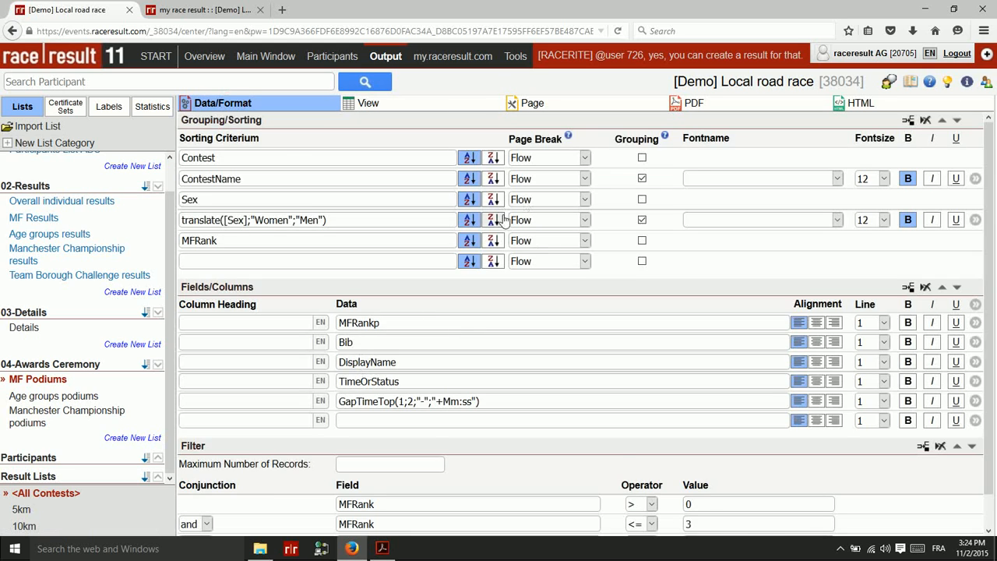
pyautogui.scroll(-1, 502, 220)
pyautogui.click(536, 470)
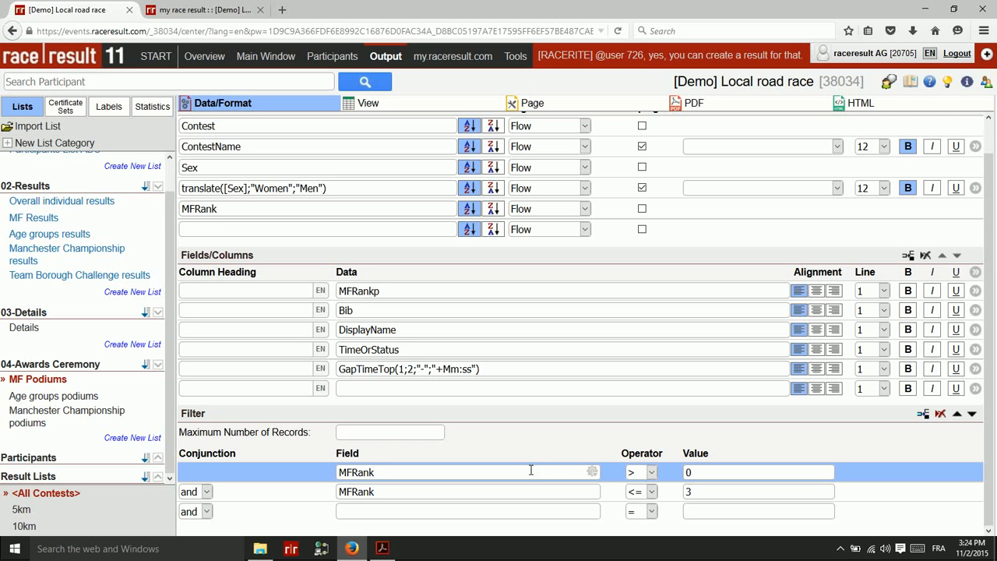
# Check the MF Podiums list's second MFRank filter condition, and review the Age groups podiums list's data and format settings and resulting view
pyautogui.click(405, 489)
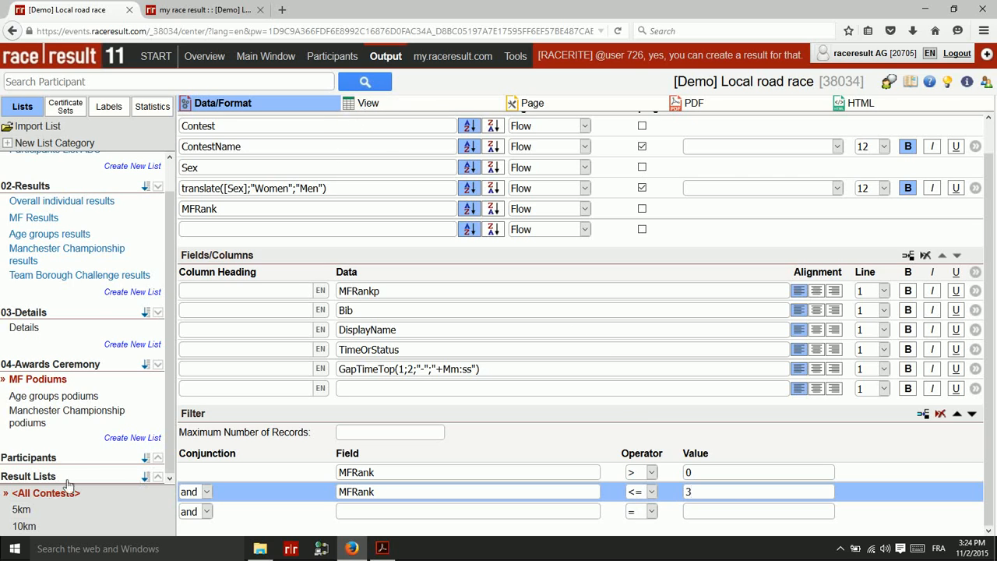
pyautogui.click(70, 398)
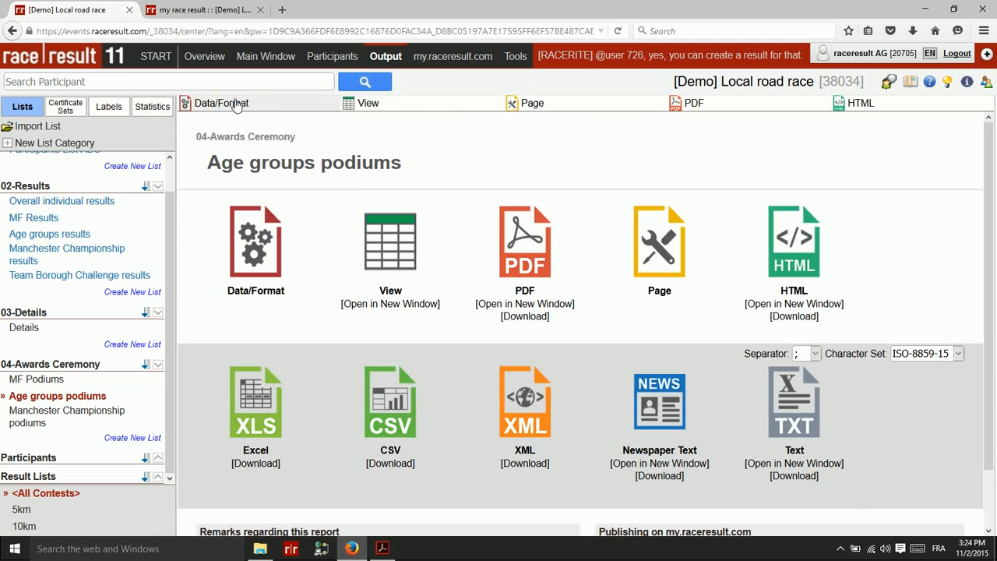
pyautogui.click(233, 103)
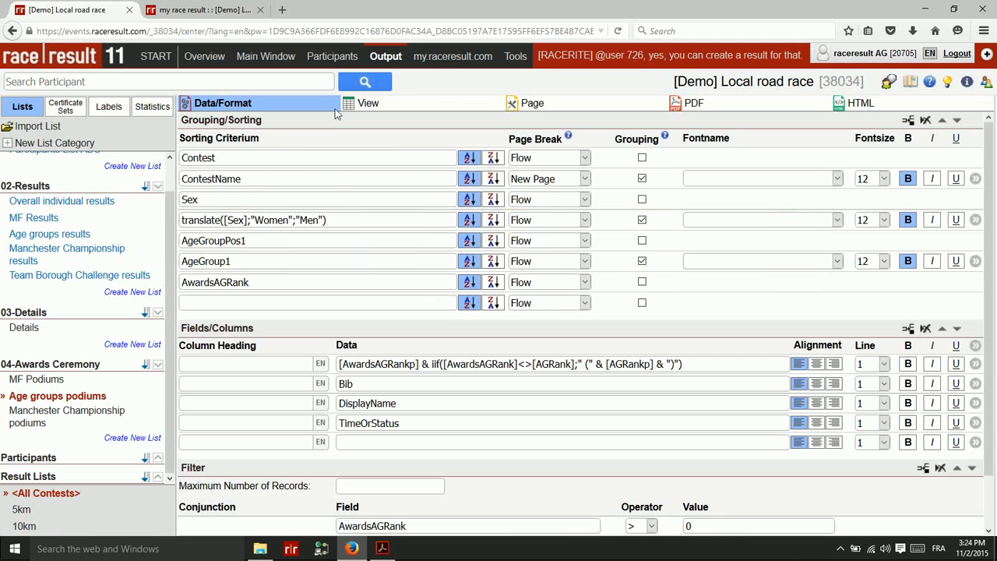
pyautogui.click(378, 104)
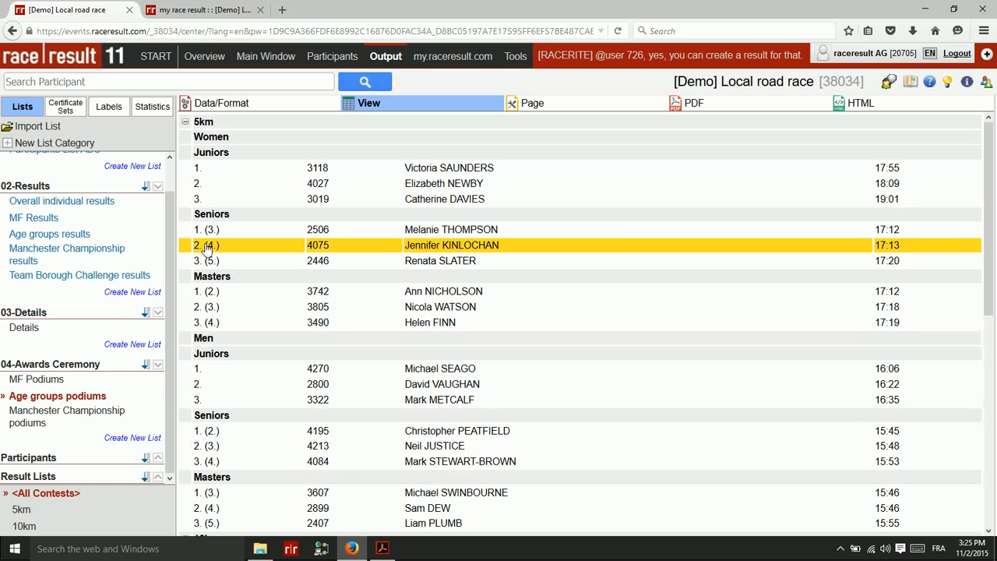
# In the event's Rankings settings, examine the AwardsAGRank ranking and the [MFRank]>3 part of its filter
pyautogui.click(266, 56)
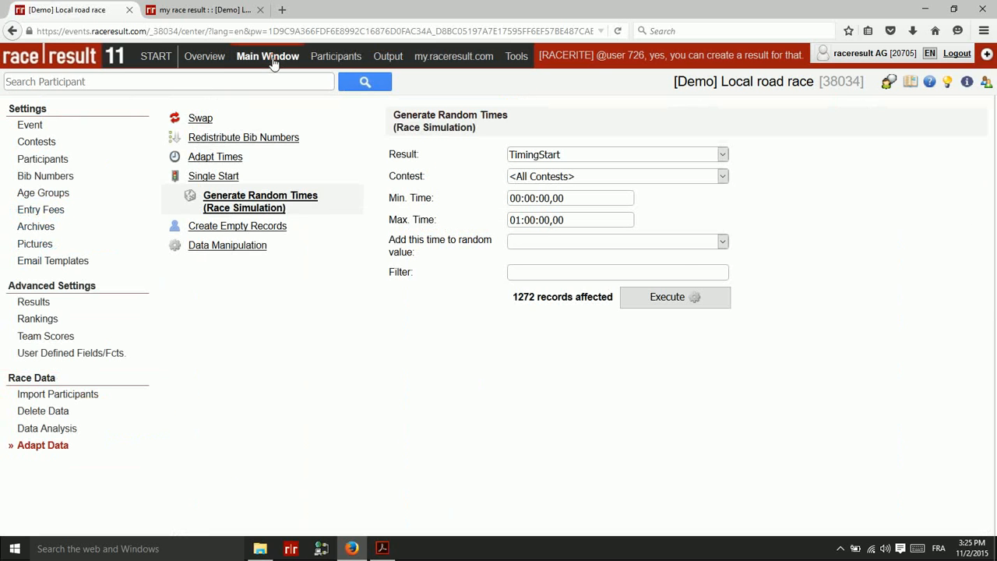
pyautogui.click(39, 319)
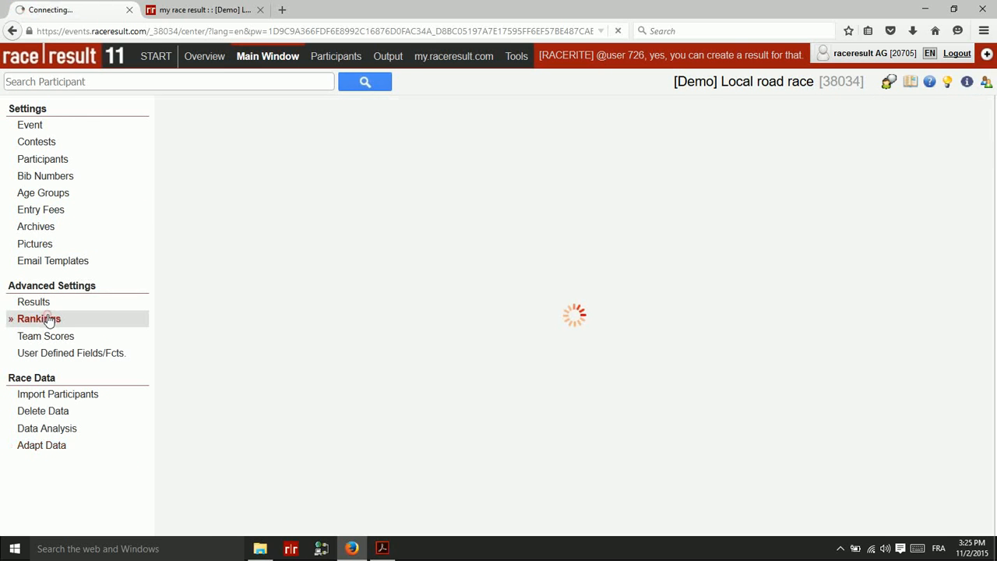
pyautogui.scroll(-3, 389, 247)
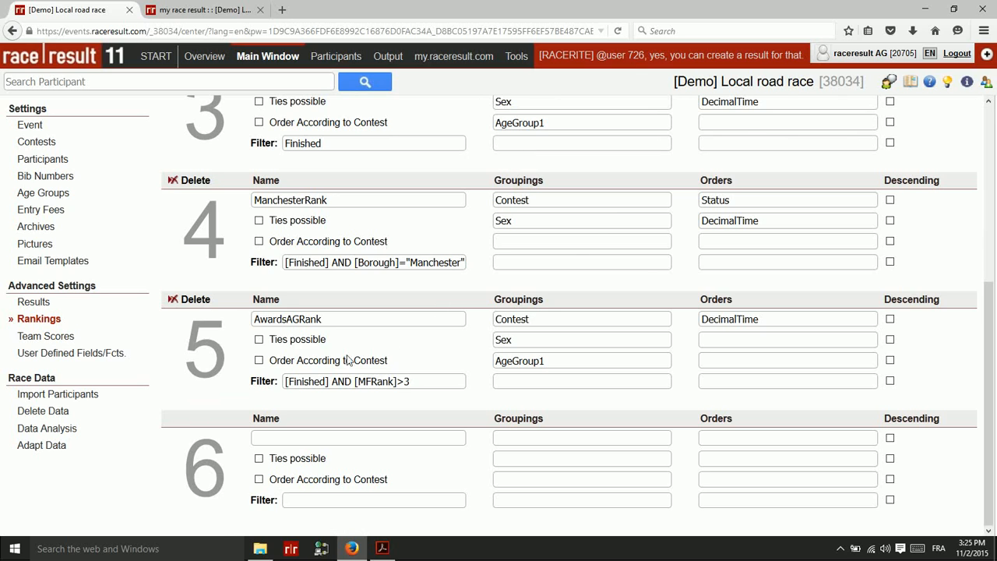
pyautogui.click(325, 324)
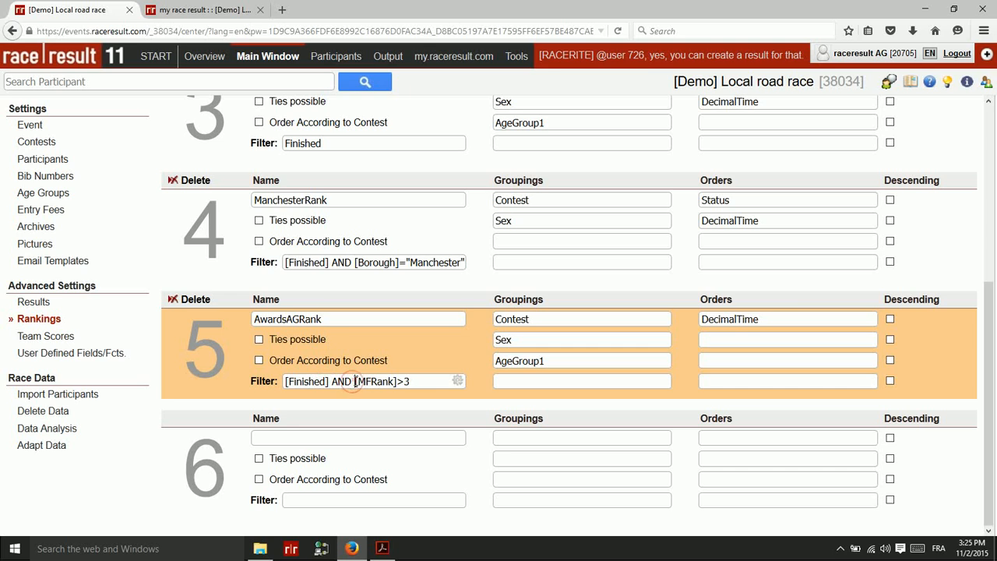
pyautogui.moveTo(354, 381); pyautogui.dragTo(429, 382)
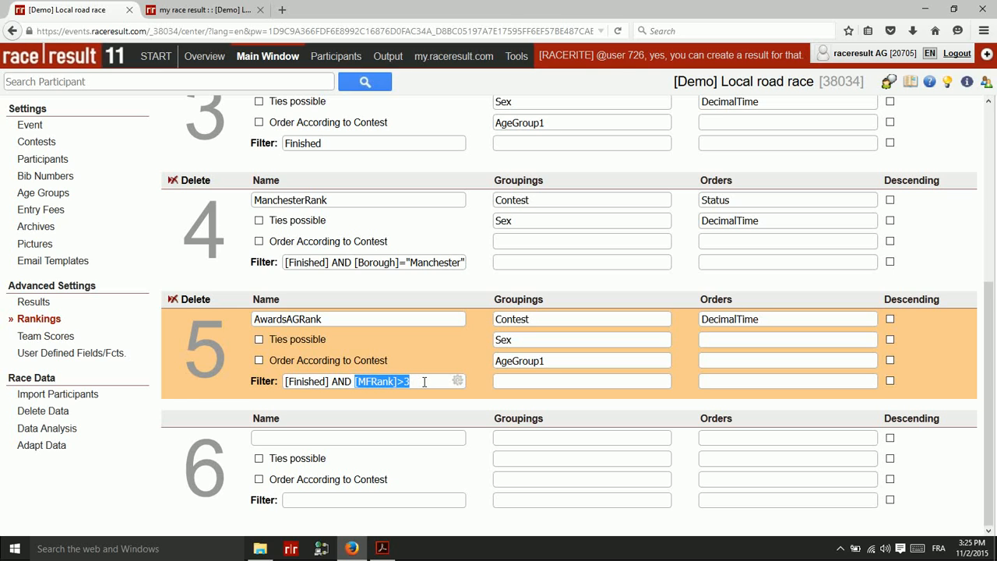
pyautogui.moveTo(414, 386); pyautogui.dragTo(356, 382)
# Back in the Age groups podiums list's data and format settings, examine the first field's expression combining [AwardsAGRankp] with the iif comparison to [AGRank]
pyautogui.click(393, 62)
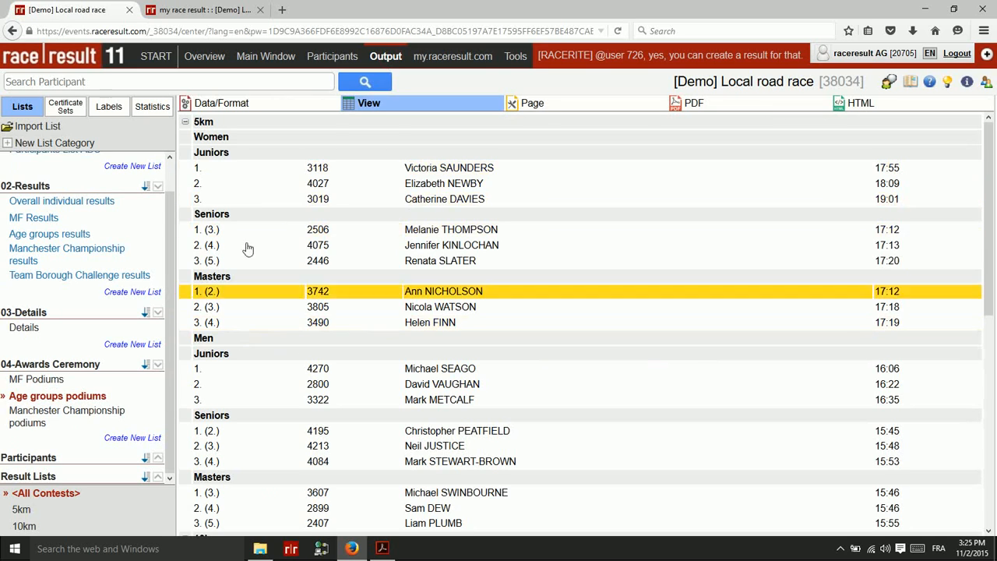
pyautogui.click(233, 108)
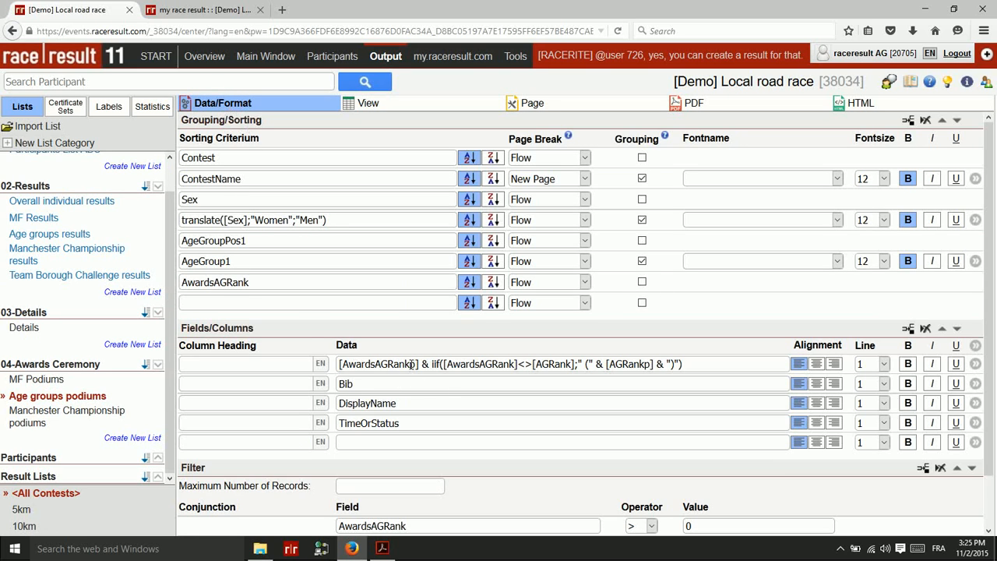
pyautogui.moveTo(420, 363); pyautogui.dragTo(341, 364)
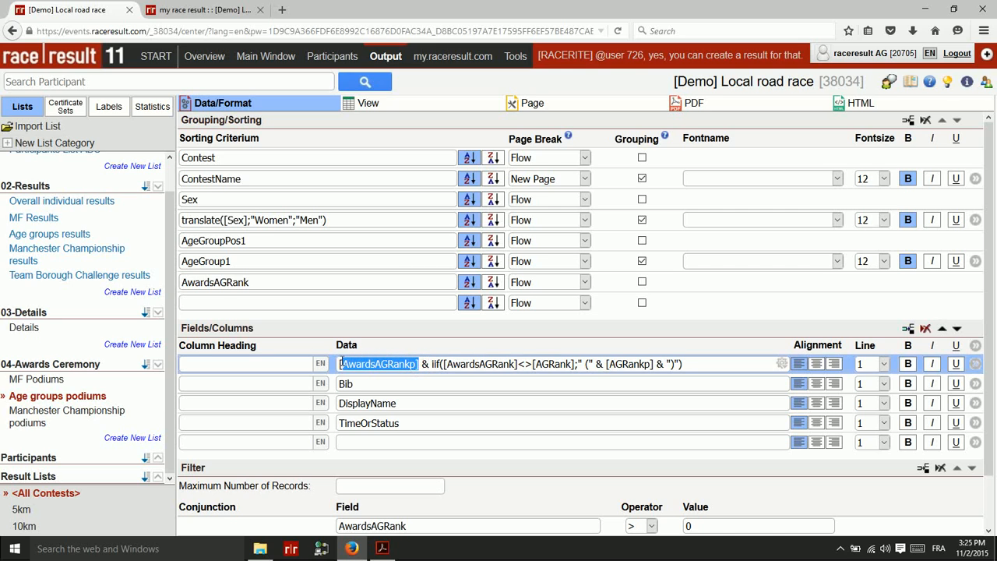
pyautogui.click(545, 363)
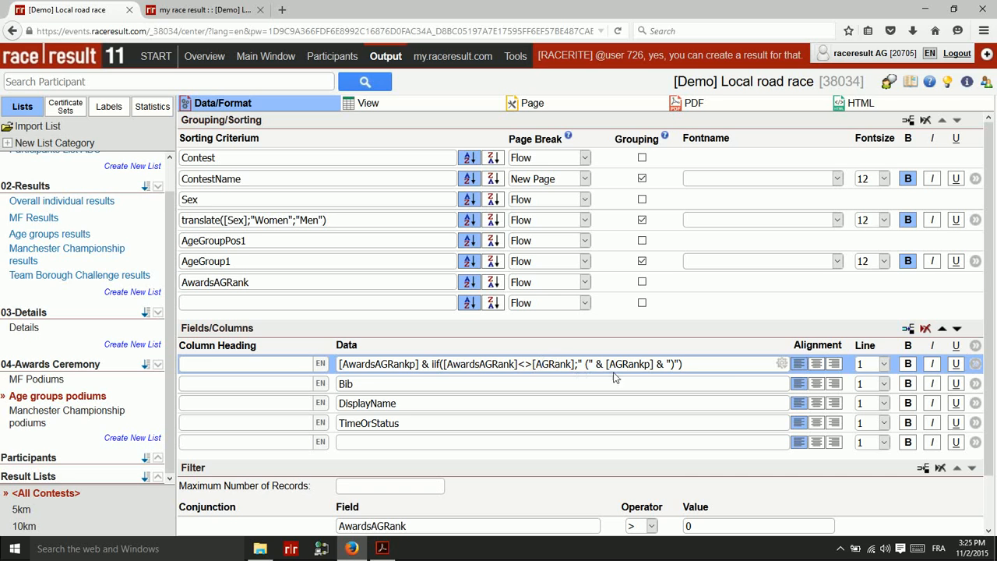
pyautogui.moveTo(531, 364); pyautogui.dragTo(572, 364)
# View the output of the Age groups podiums list and of the Manchester Championship podiums list
pyautogui.click(373, 108)
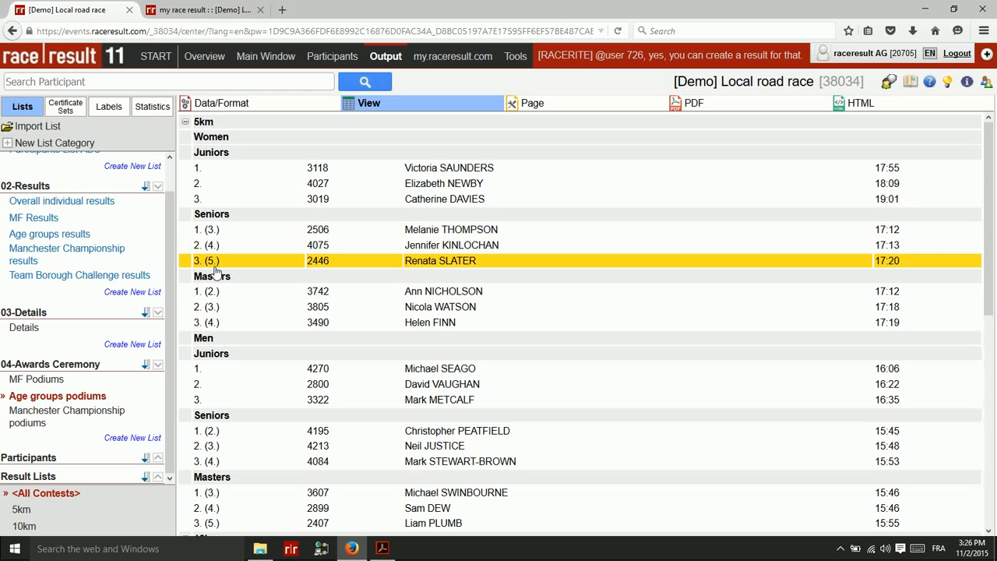
pyautogui.click(69, 418)
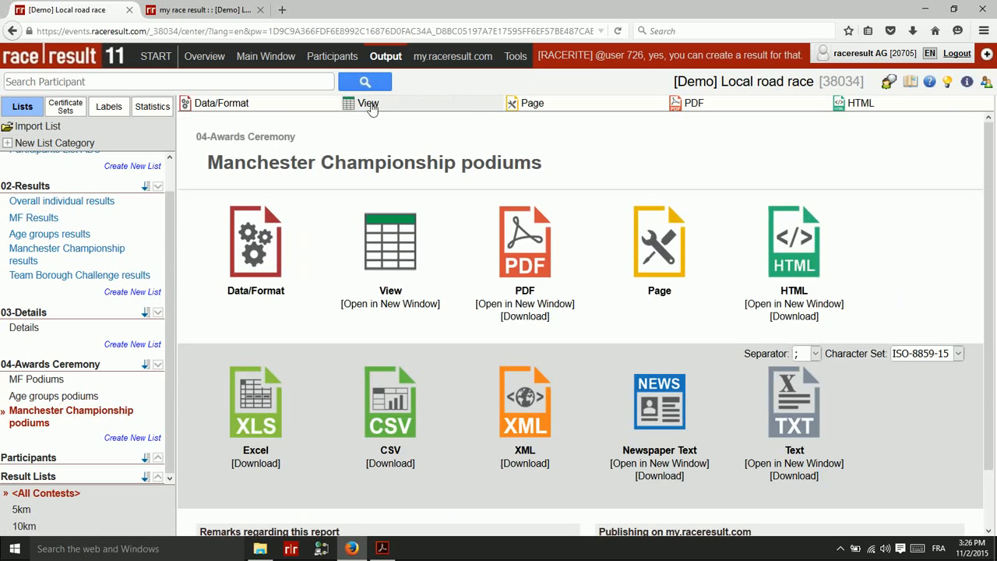
pyautogui.click(370, 105)
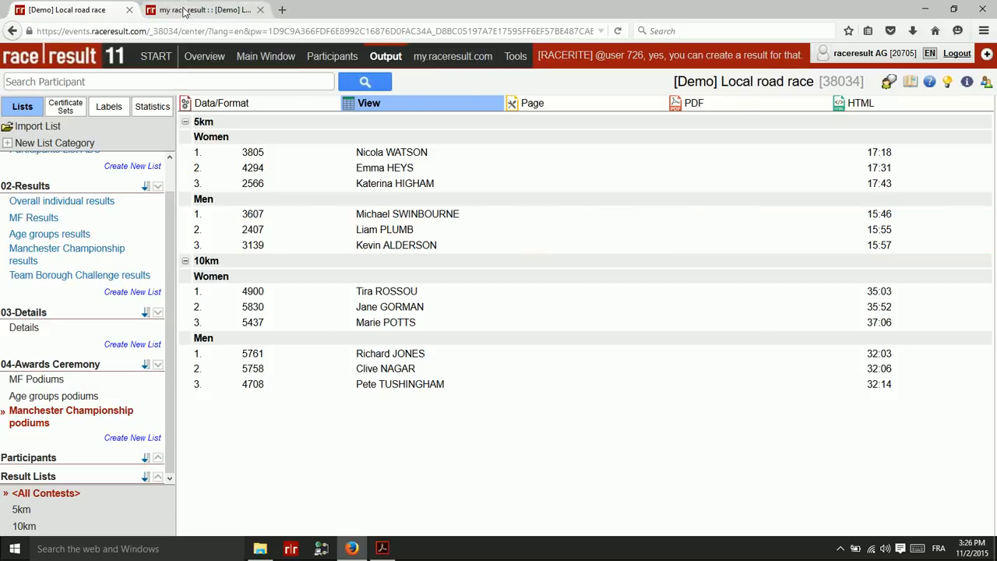
# Switch to the public my race result page and browse the 10km Overall results list from its overview
pyautogui.click(184, 11)
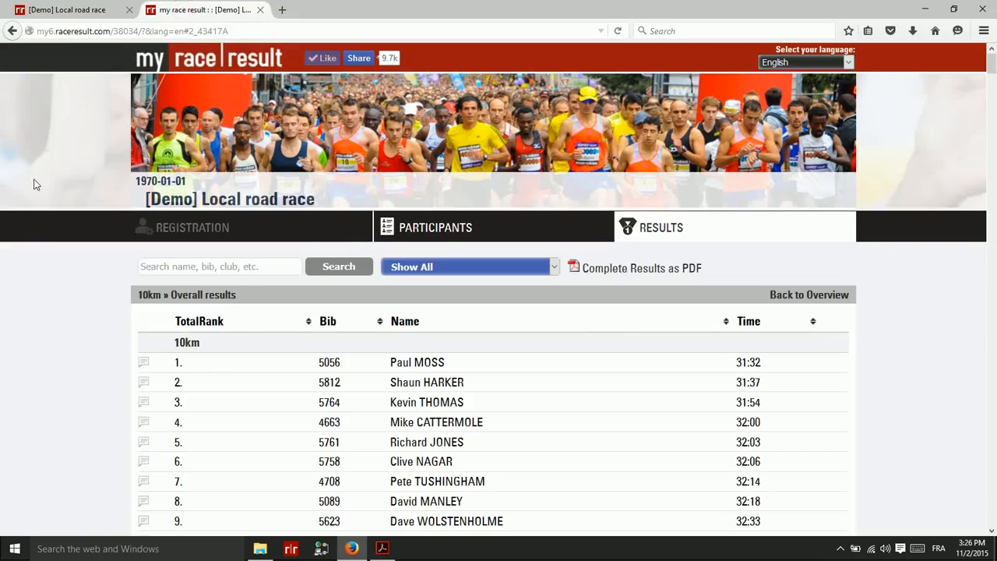
pyautogui.click(810, 299)
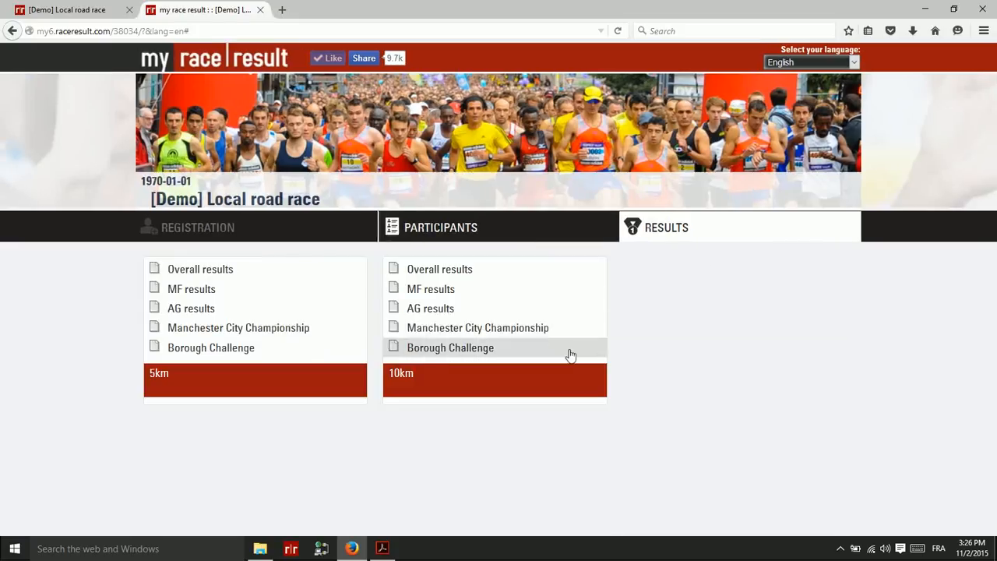
pyautogui.click(456, 270)
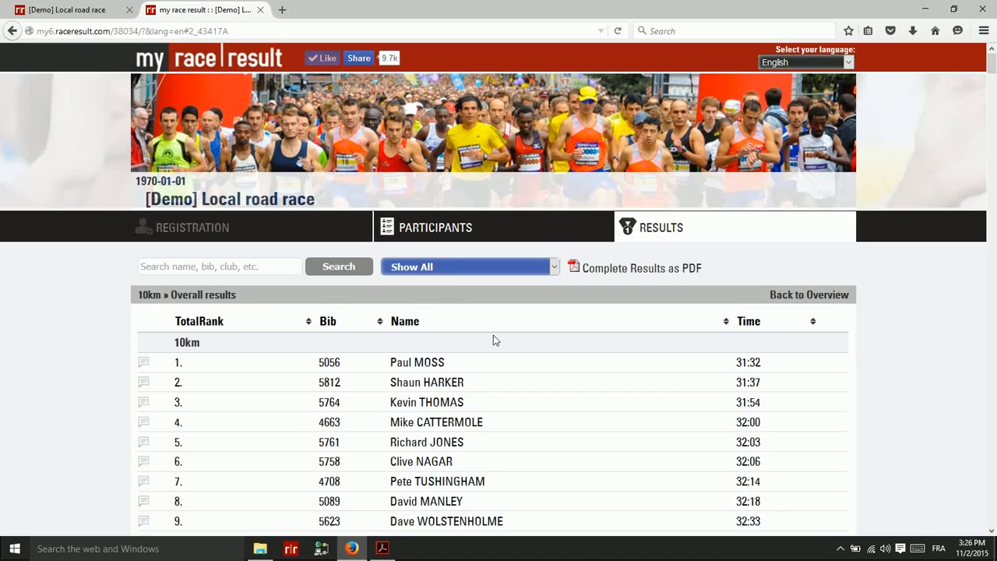
pyautogui.scroll(-10, 494, 335)
pyautogui.scroll(8, 500, 334)
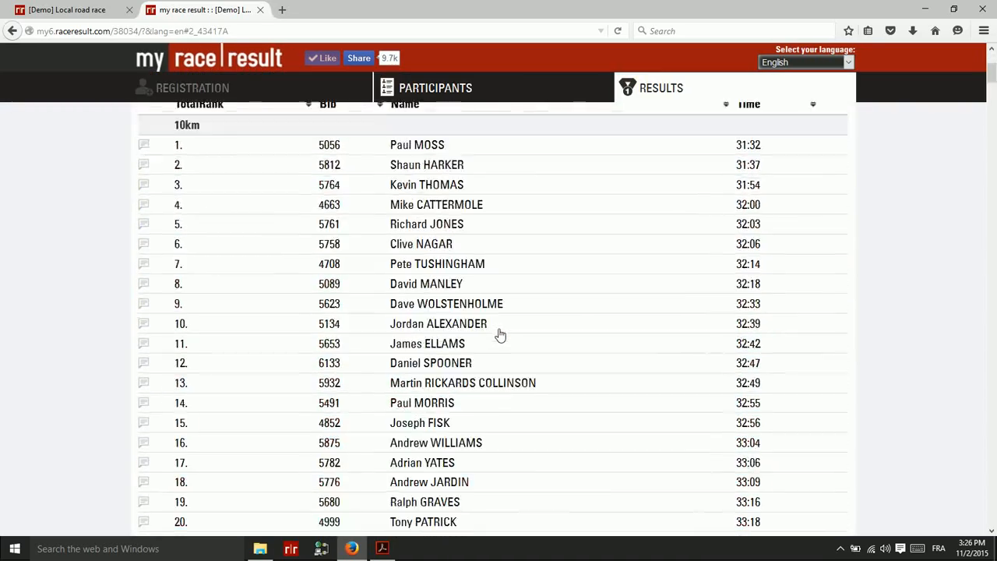
pyautogui.scroll(3, 500, 334)
# Return to the public results overview and view the 10km Manchester City Championship list with its leaders
pyautogui.click(837, 302)
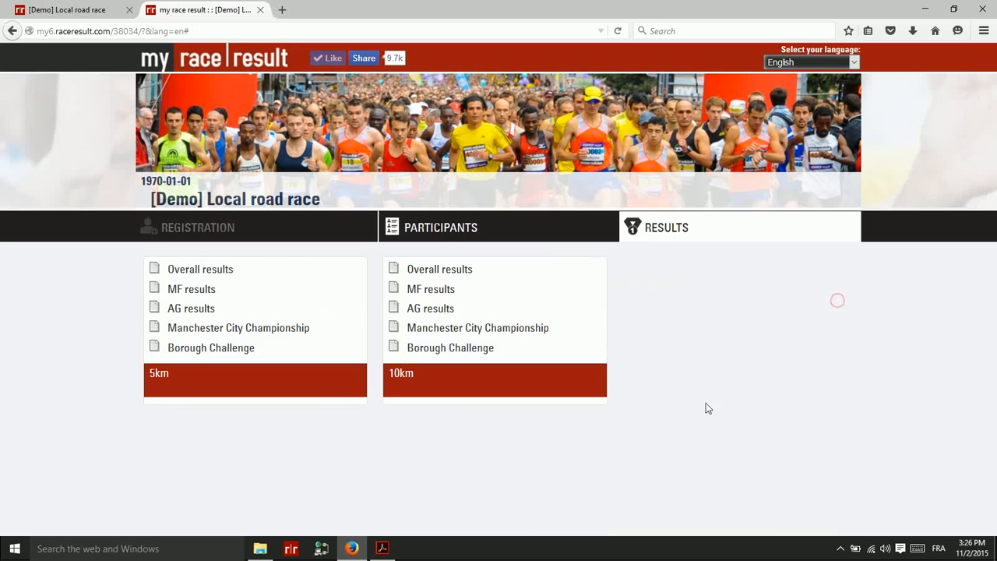
pyautogui.click(423, 326)
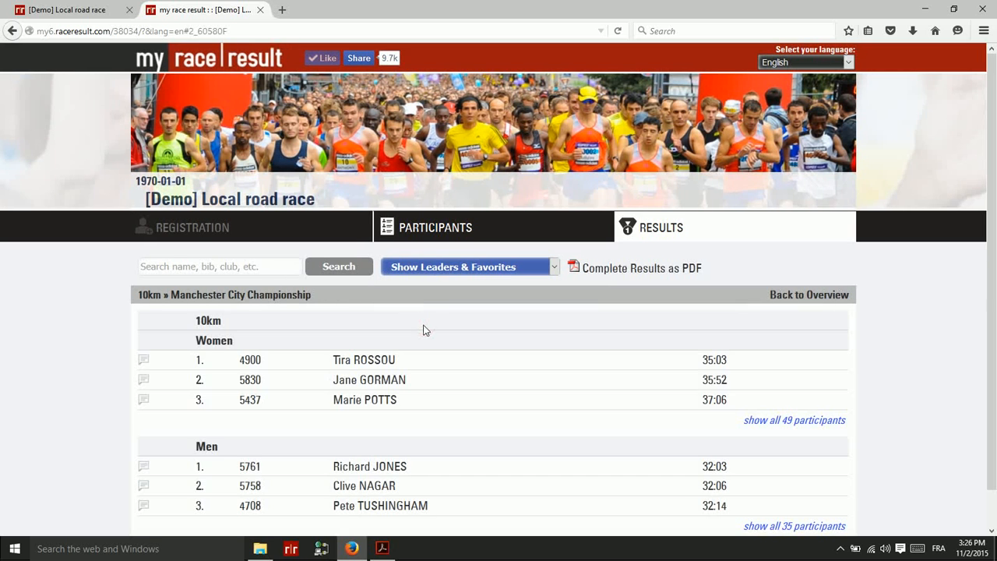
pyautogui.scroll(-1, 438, 311)
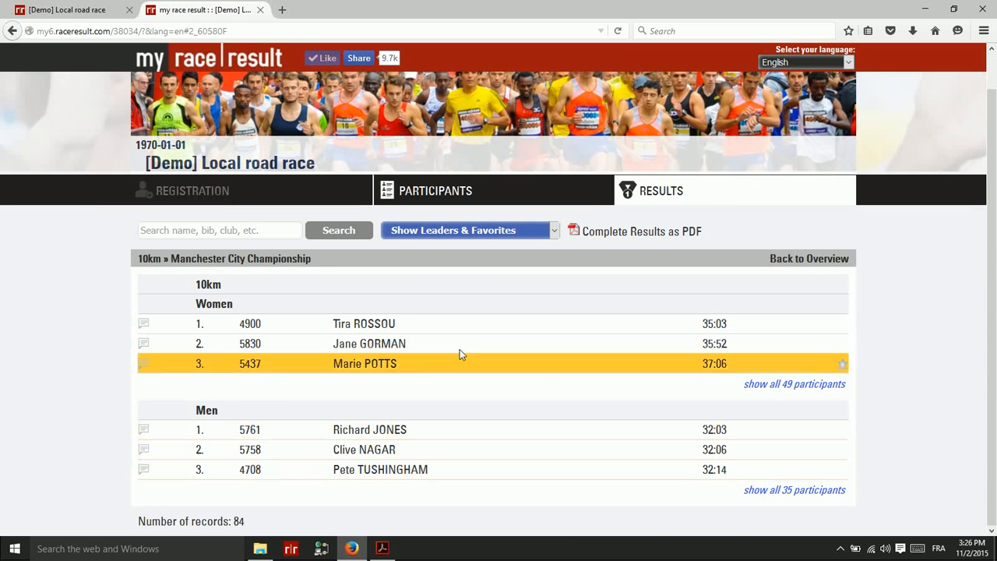
# View the 10km Borough Challenge list on the public page and check one Stockport finisher's result details
pyautogui.click(810, 269)
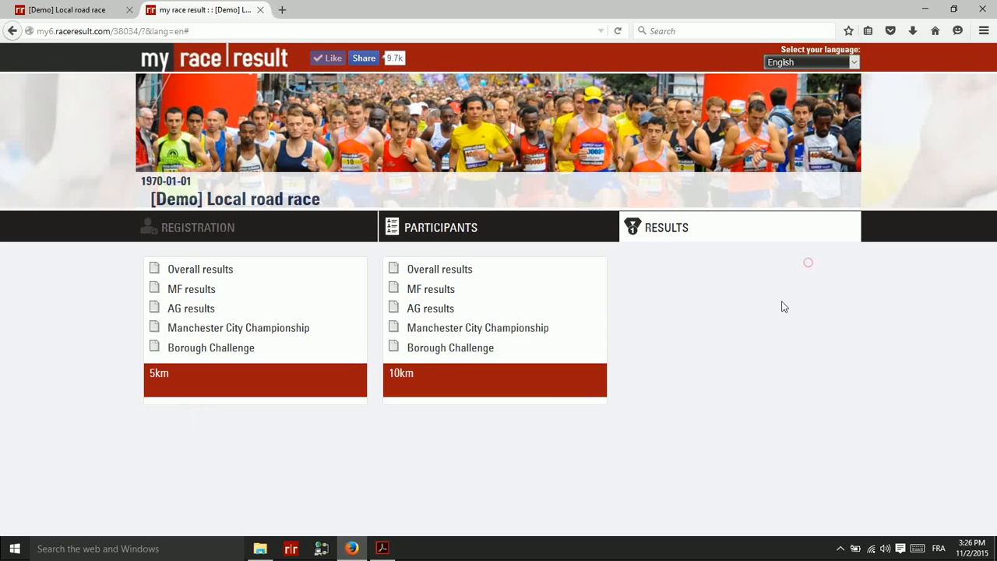
pyautogui.click(453, 353)
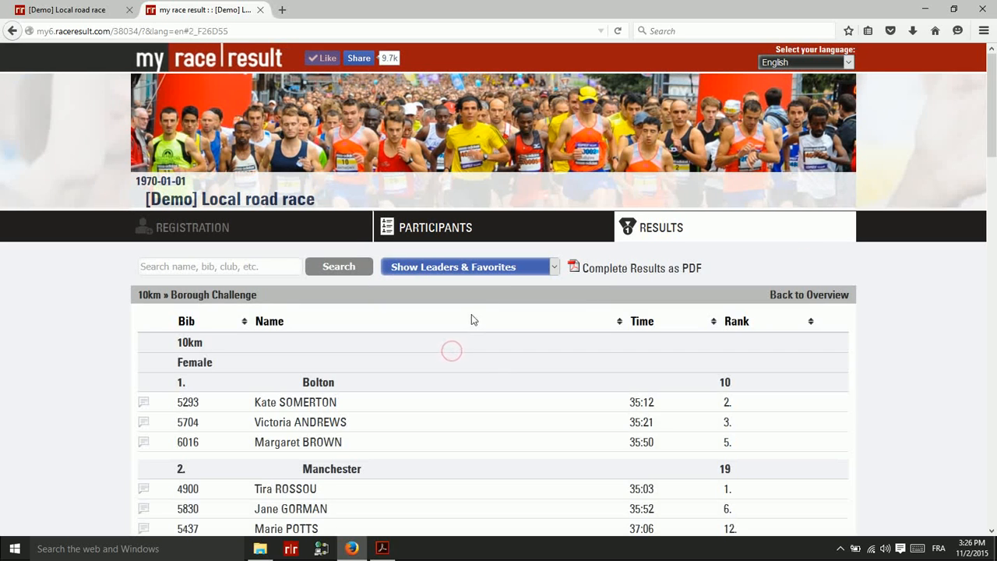
pyautogui.scroll(-5, 470, 323)
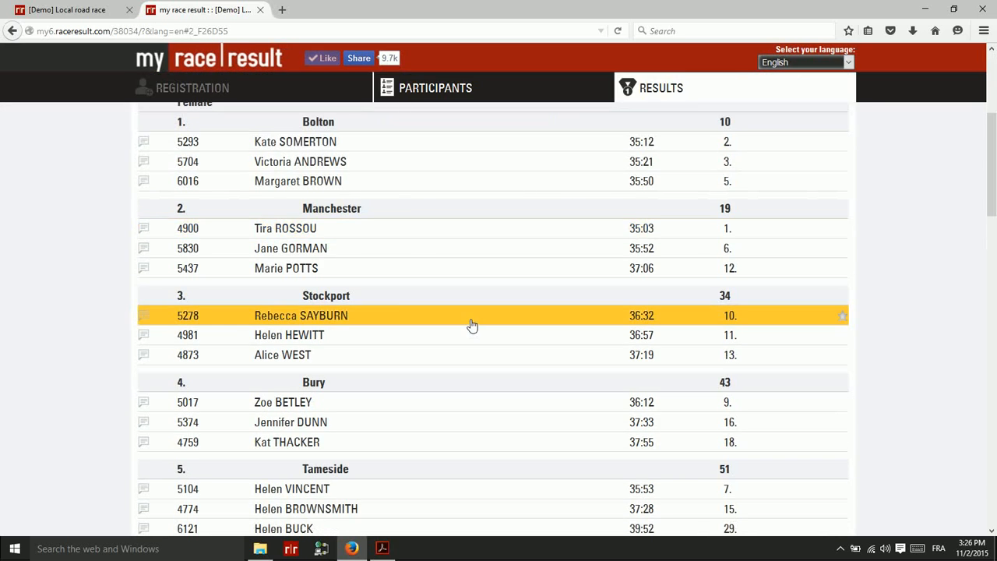
pyautogui.click(330, 315)
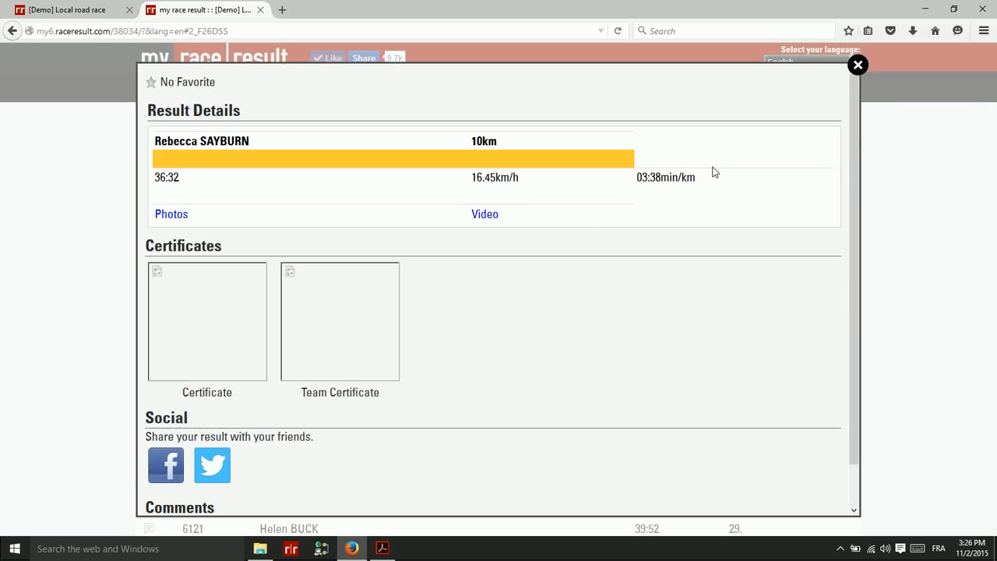
pyautogui.click(858, 64)
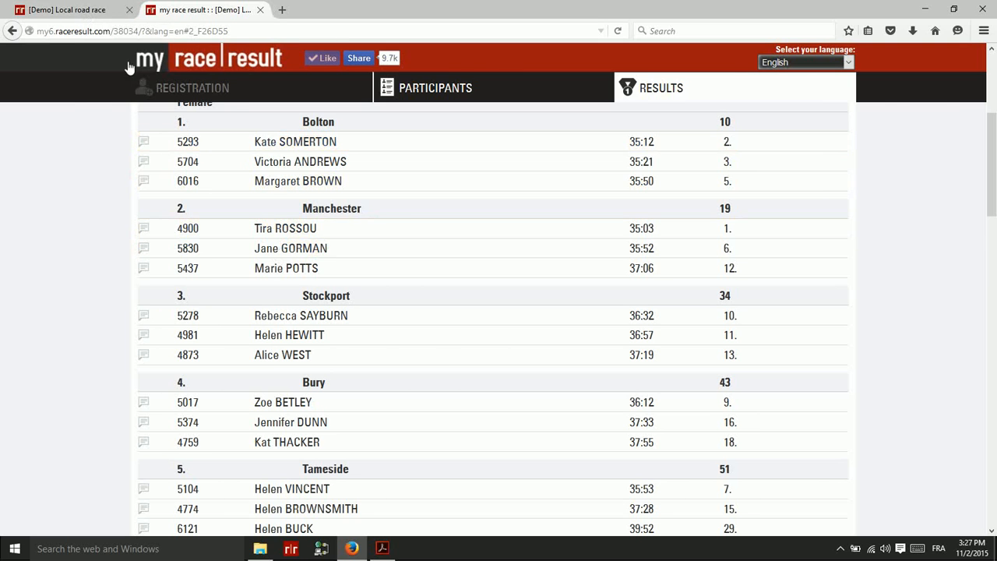
# Back in the event administration, review the my.raceresult.com activation settings, including terms acceptance and event publishing
pyautogui.click(94, 10)
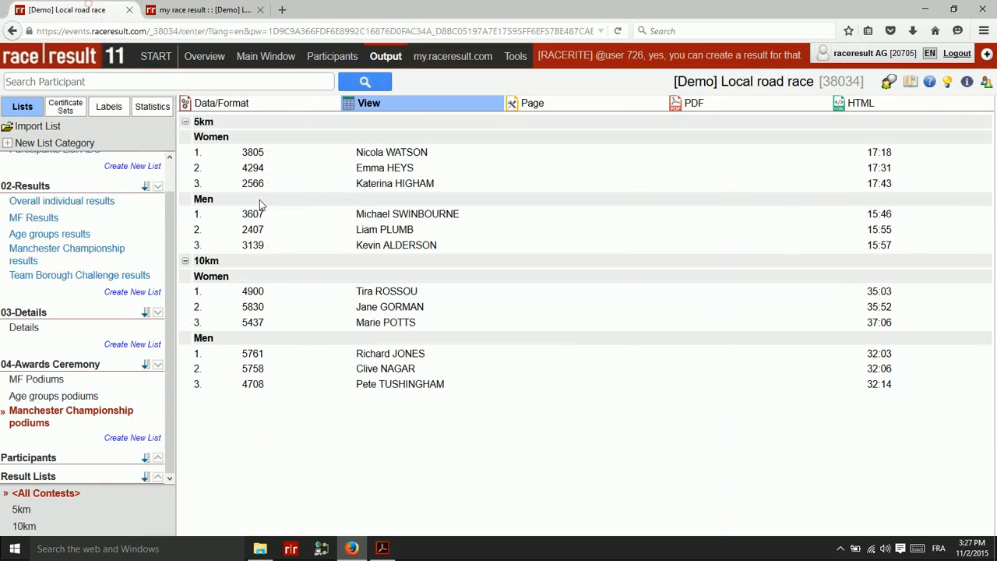
pyautogui.click(444, 56)
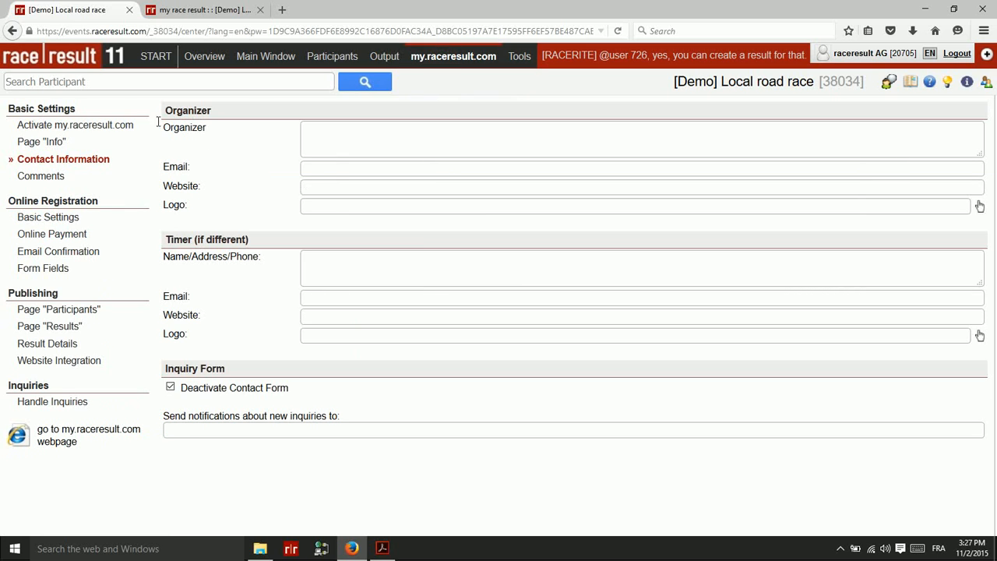
pyautogui.click(102, 126)
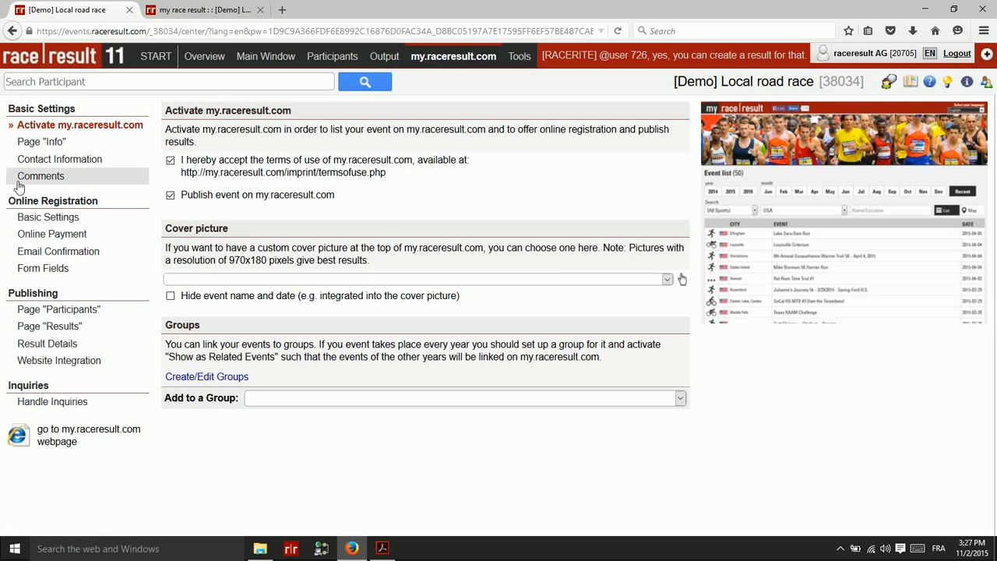
# Examine the published lists for the "Results" page, including the Leaderboard choices for the 5km Overall individual results
pyautogui.click(31, 327)
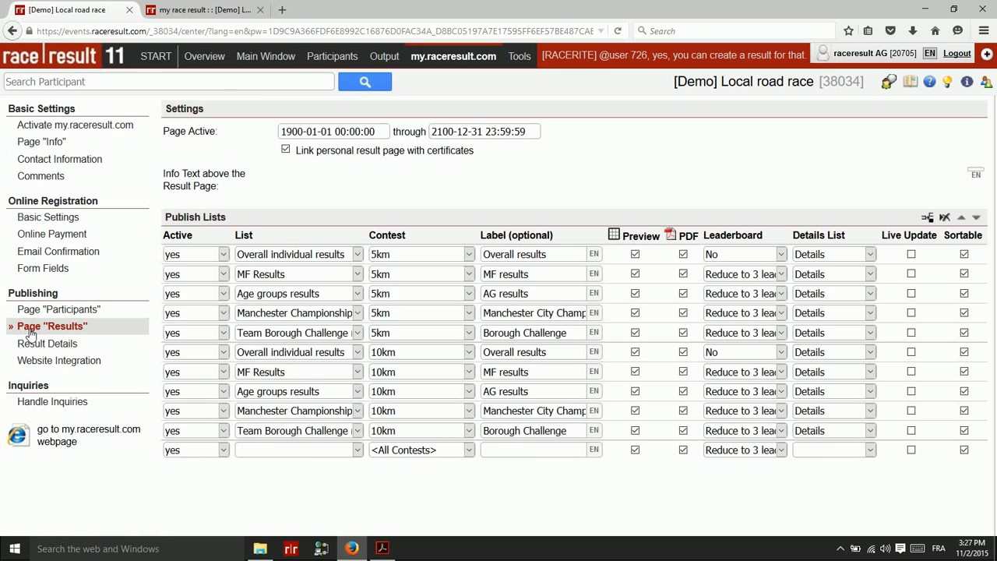
pyautogui.scroll(-3, 236, 187)
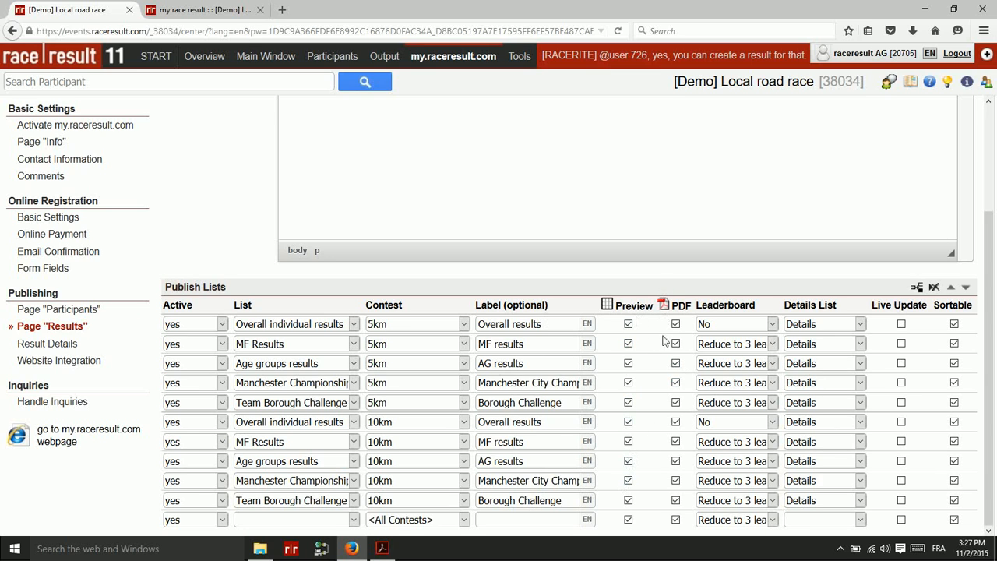
pyautogui.click(711, 327)
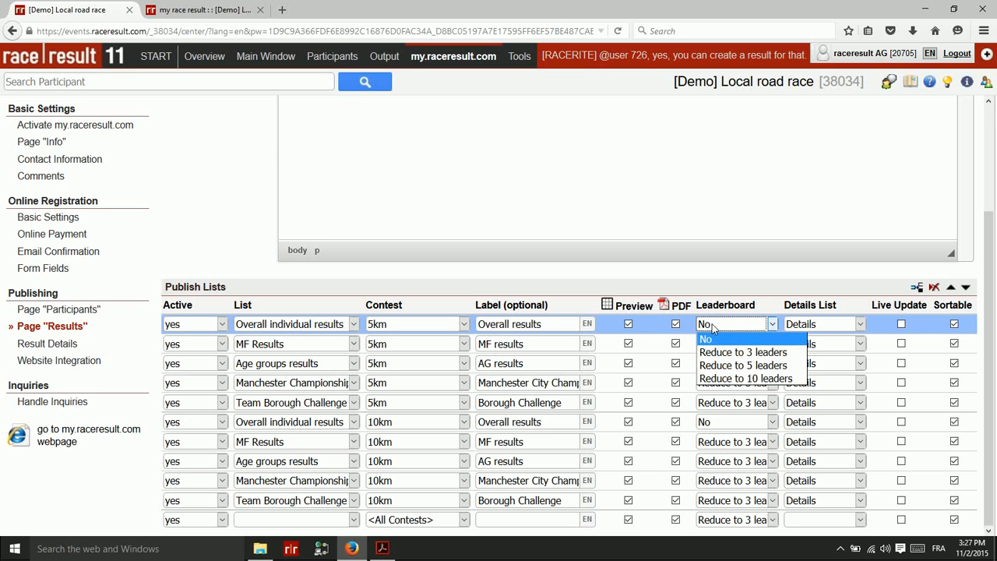
pyautogui.click(711, 328)
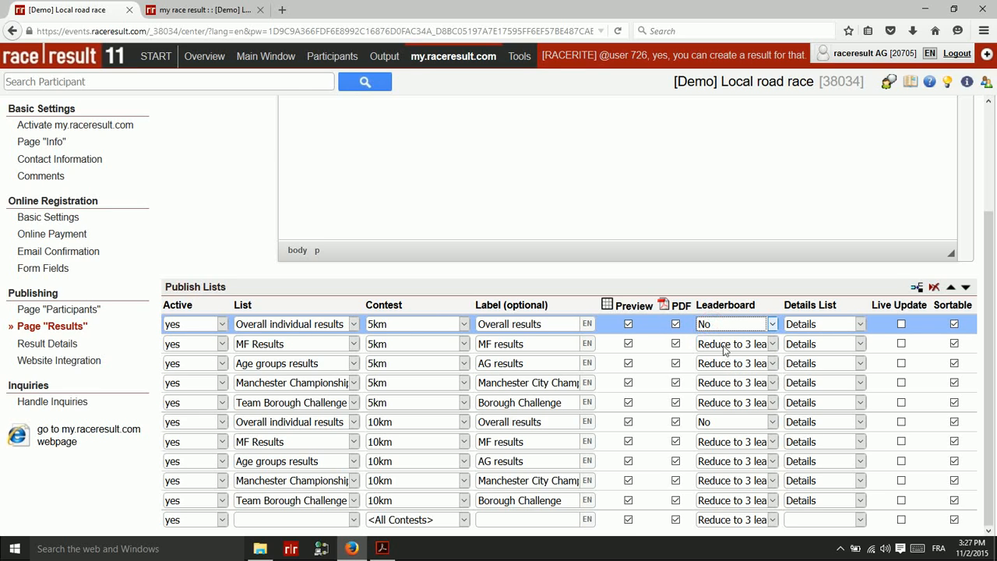
# Check the Leaderboard choices for the 5km MF Results list and return the public my.raceresult.com page to the results overview
pyautogui.click(724, 347)
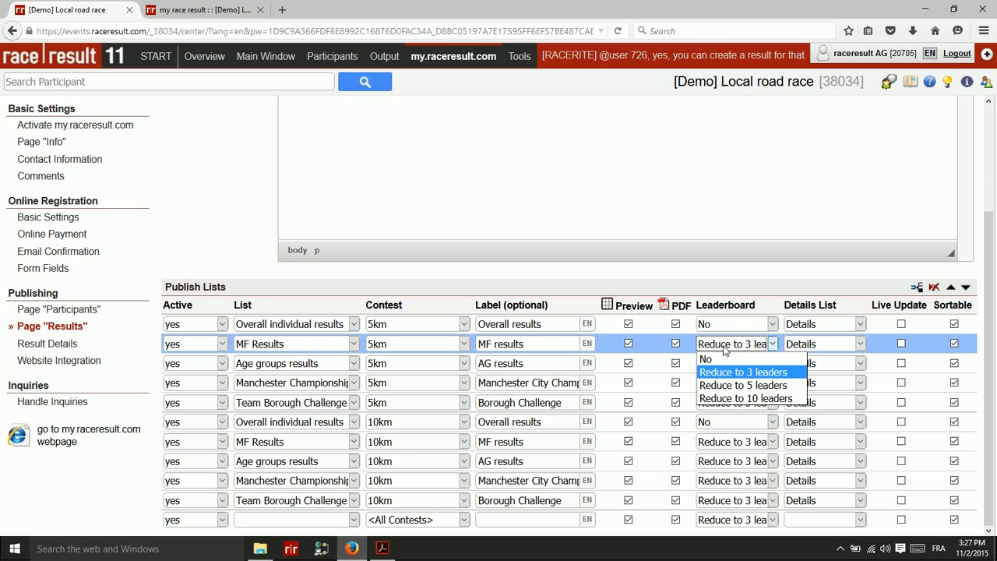
pyautogui.click(724, 350)
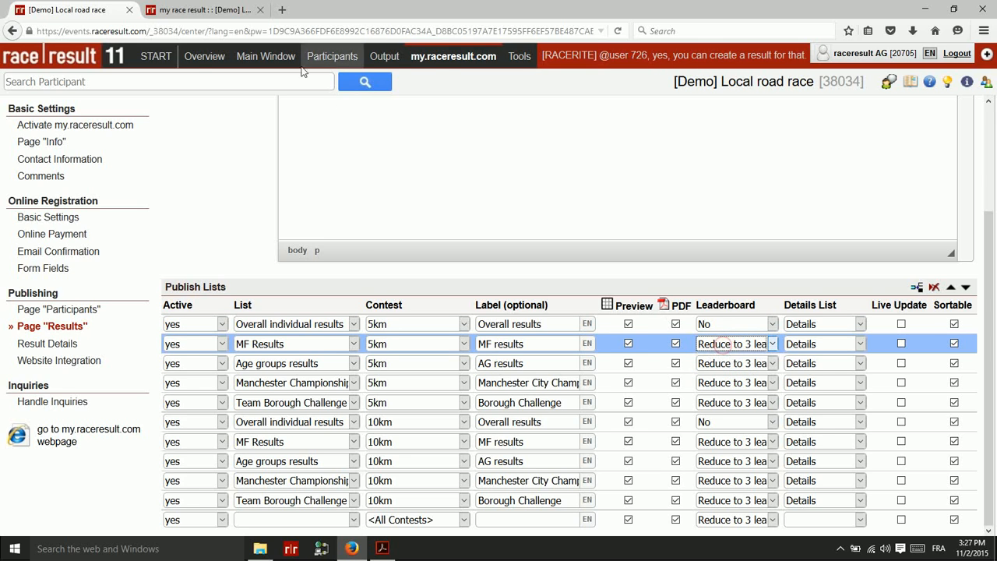
pyautogui.click(224, 10)
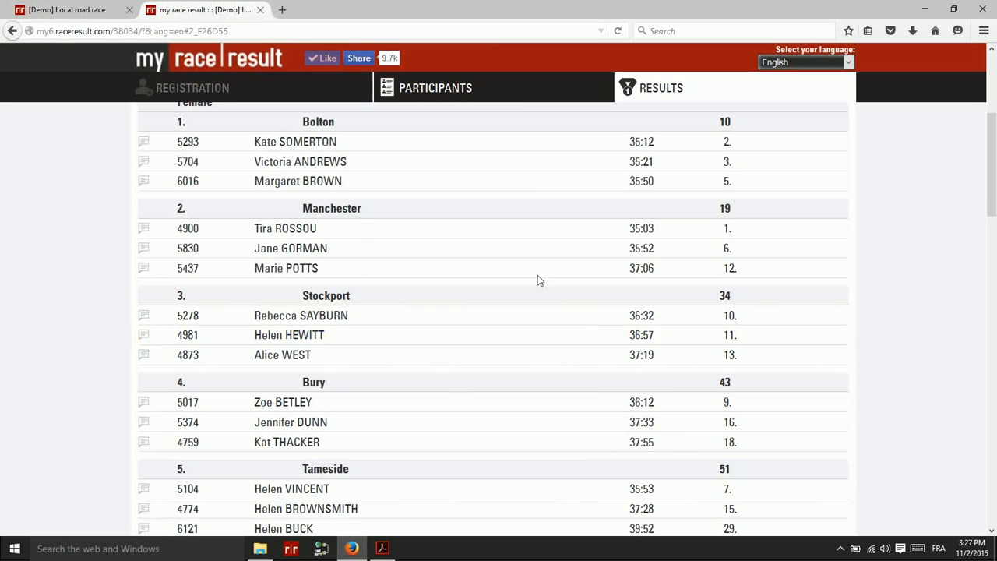
pyautogui.scroll(5, 538, 277)
pyautogui.click(803, 295)
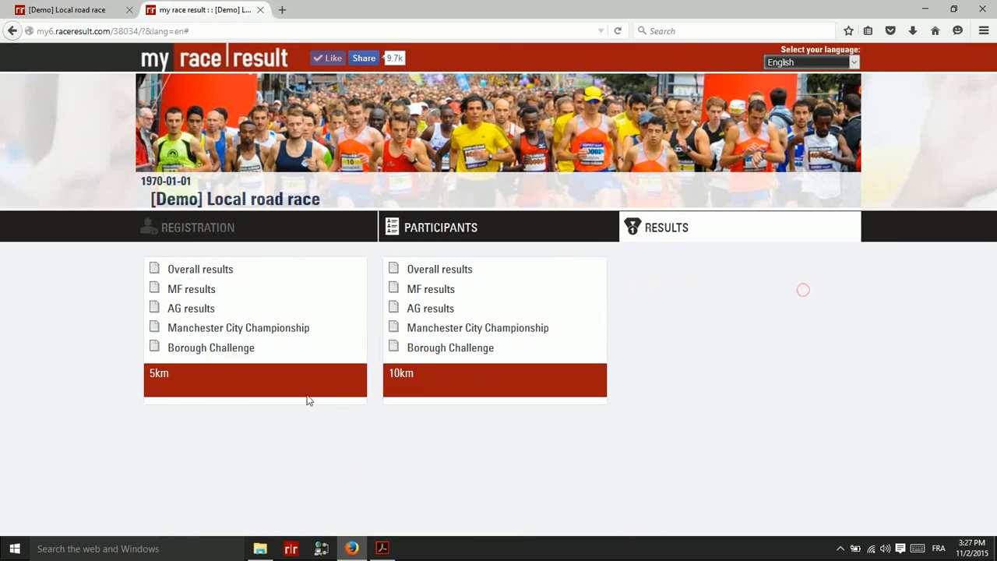
# View the 10km MF results on the public page and expand the women's leaders to the full participant list
pyautogui.click(452, 294)
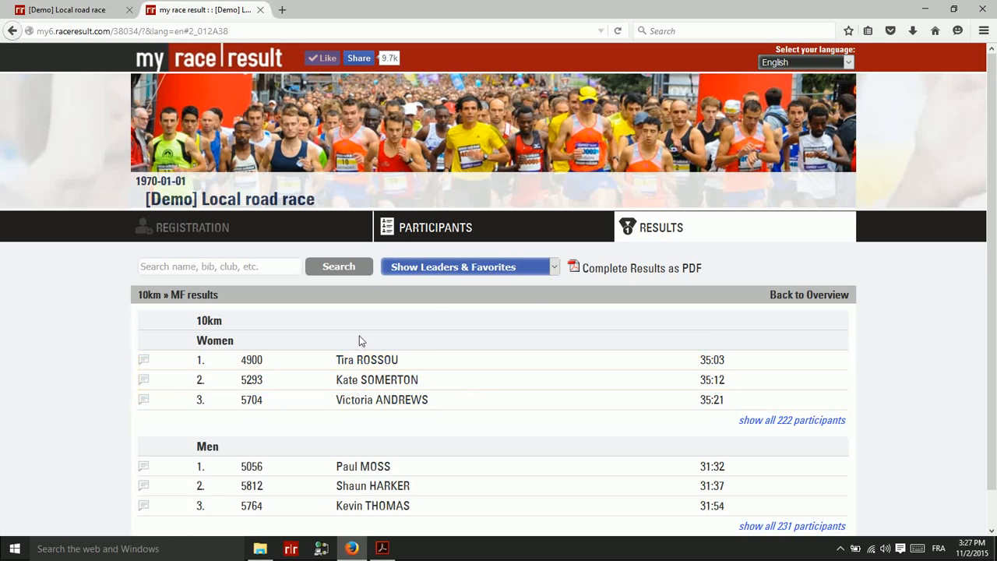
pyautogui.click(789, 421)
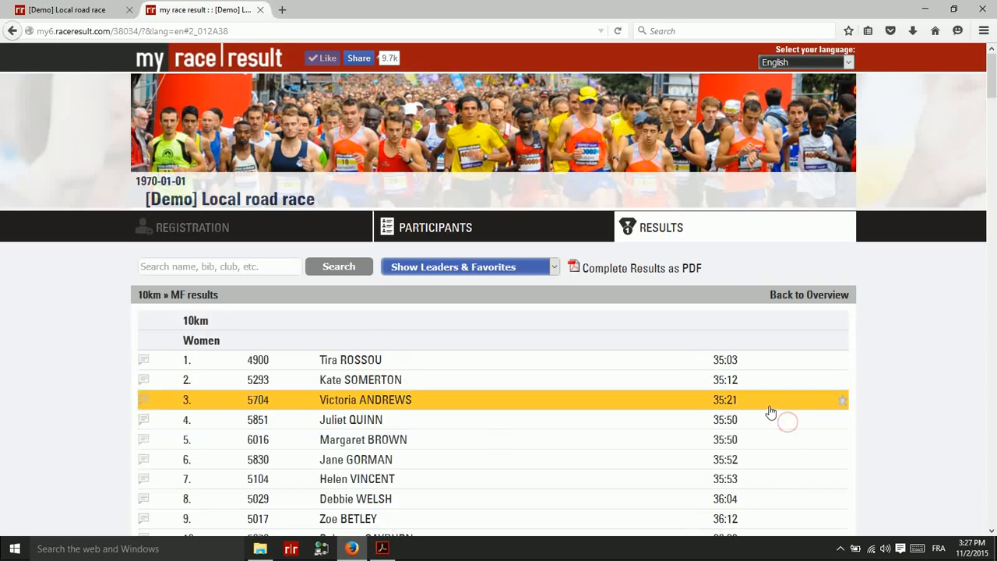
pyautogui.scroll(-10, 756, 403)
pyautogui.scroll(-18, 759, 403)
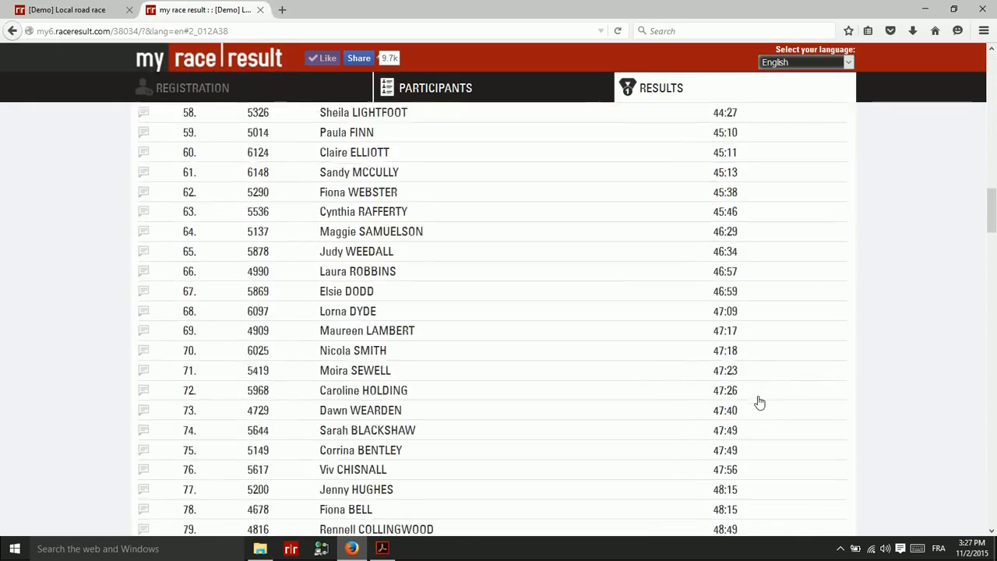
pyautogui.scroll(-5, 755, 404)
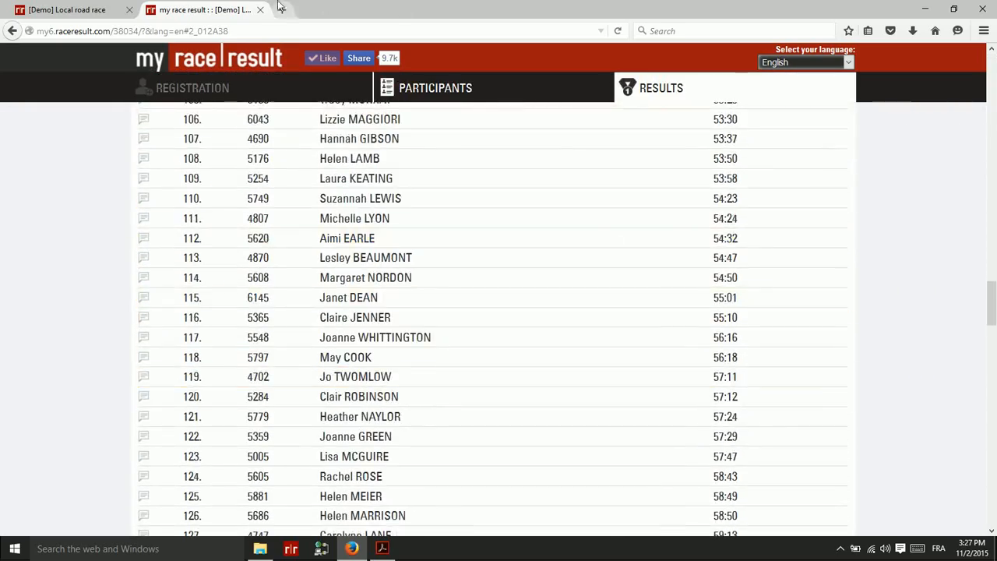
# Back in the event administration, examine the Details List choices for the 5km Overall individual results
pyautogui.click(24, 10)
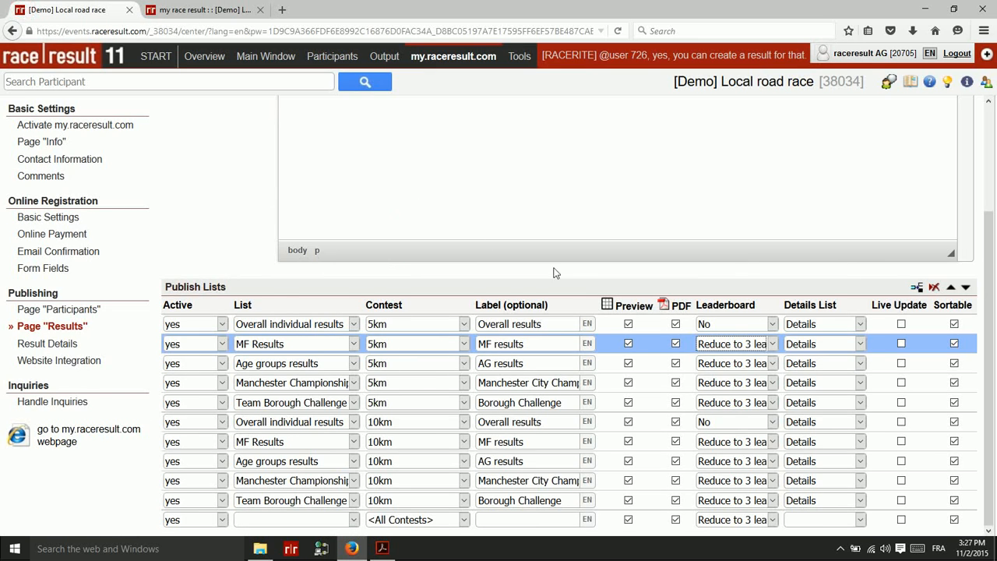
pyautogui.click(819, 324)
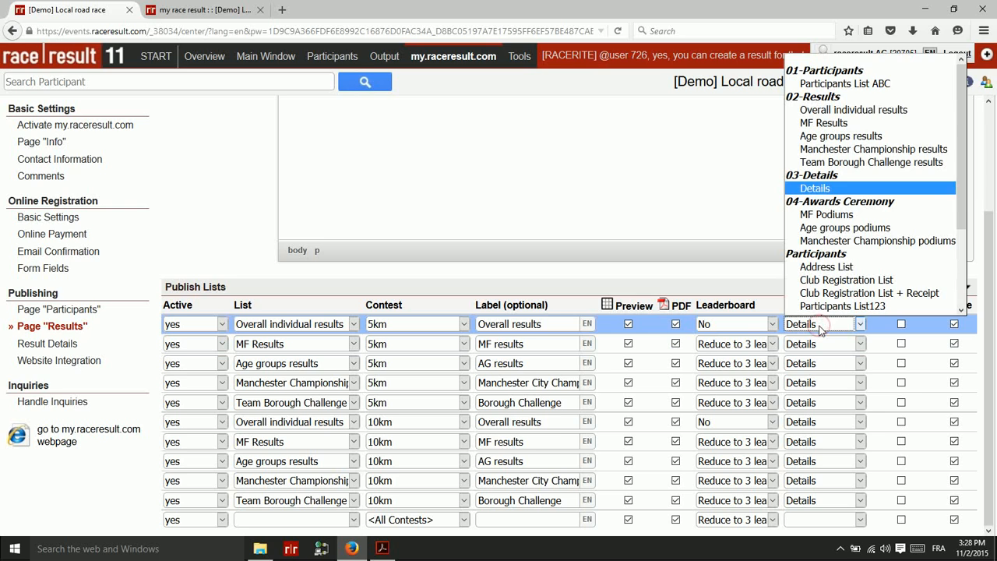
pyautogui.click(819, 325)
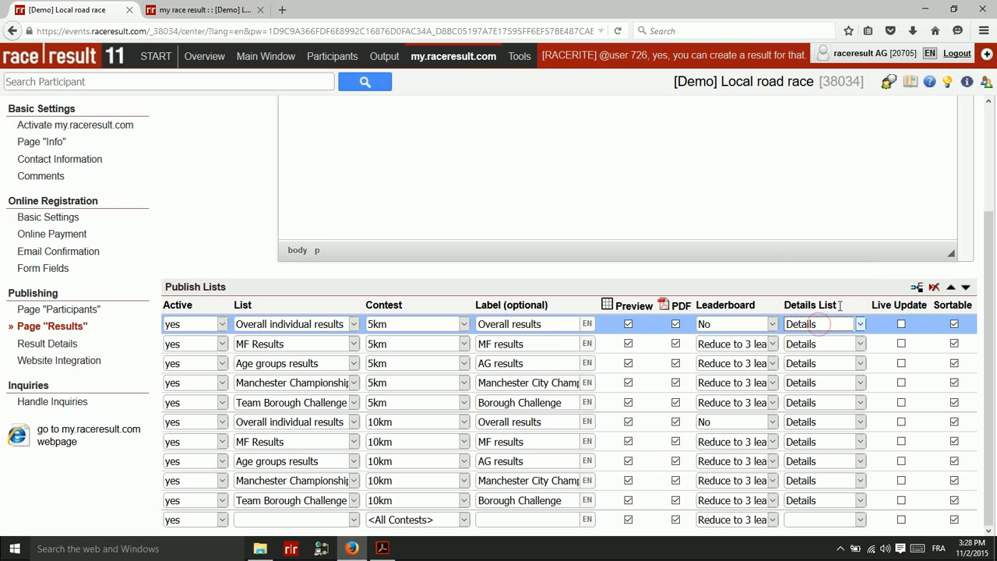
# On the public 10km MF results, view one finisher's result details and close them again
pyautogui.click(178, 13)
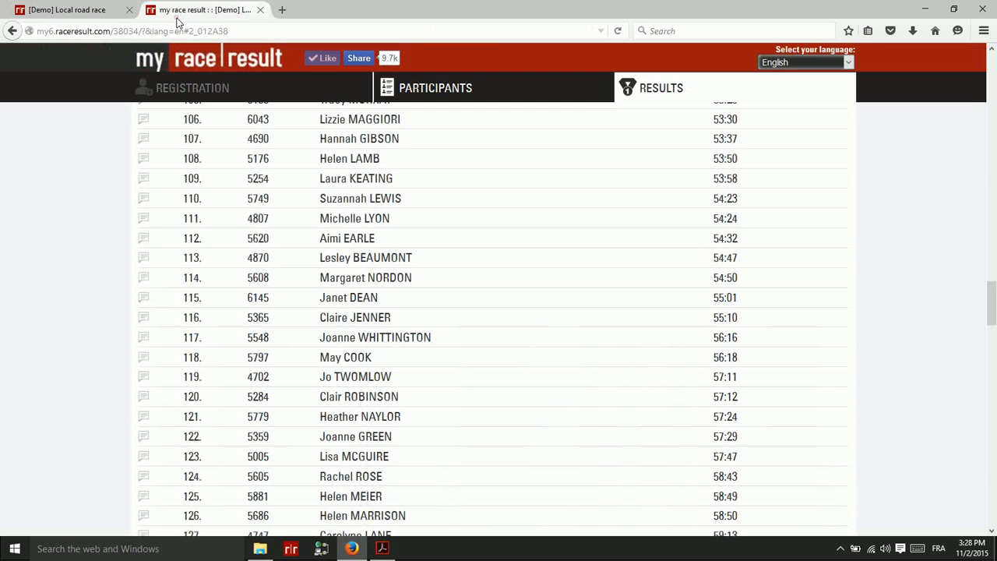
pyautogui.click(355, 259)
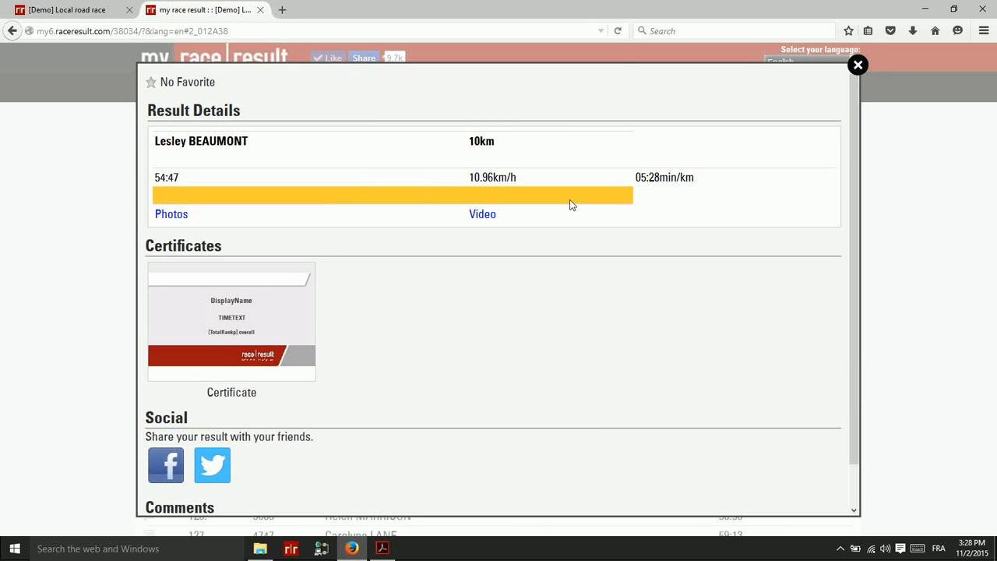
pyautogui.click(858, 64)
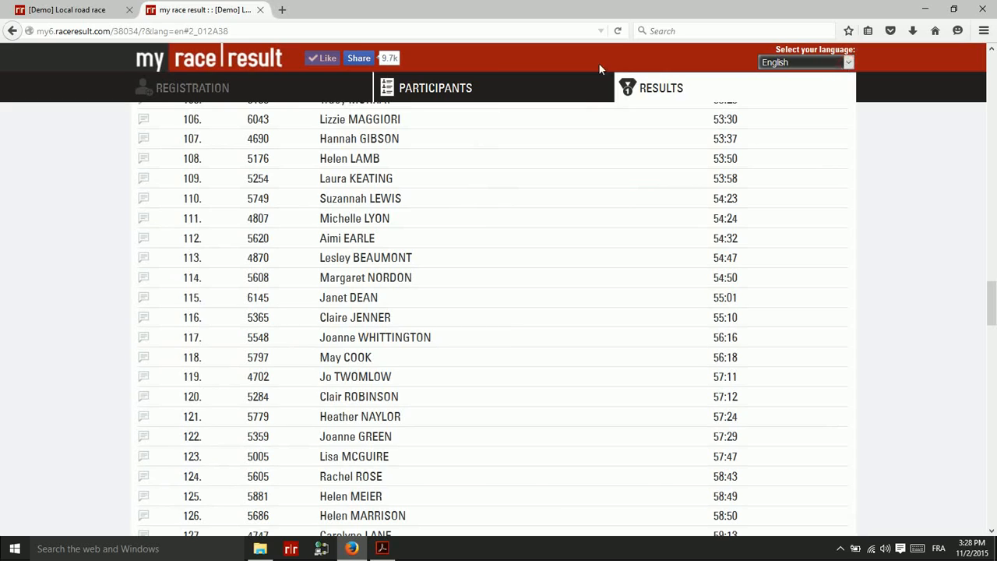
# Back in the event administration, look at the Certificate Web and Team Certificate certificate sets
pyautogui.click(53, 19)
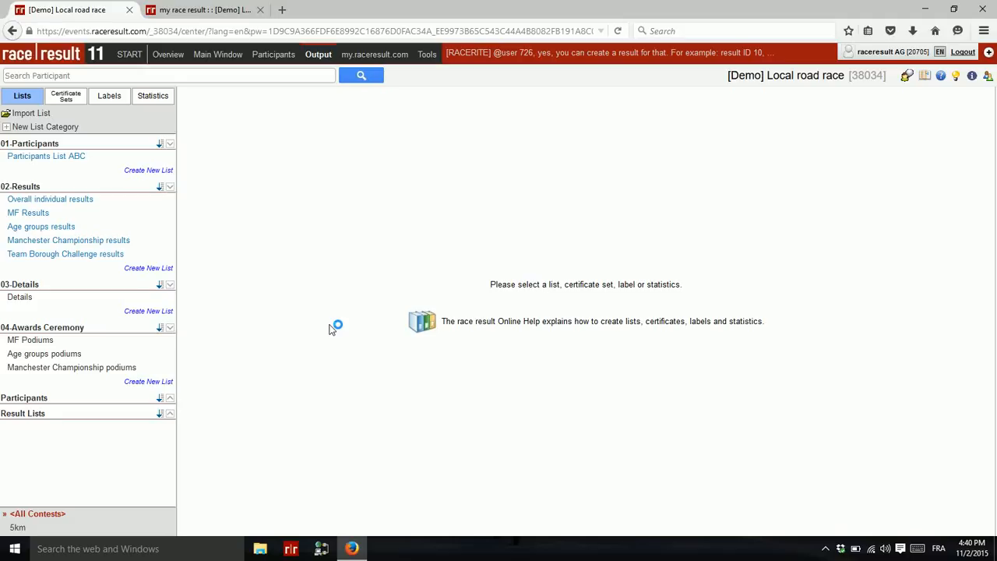
pyautogui.click(67, 99)
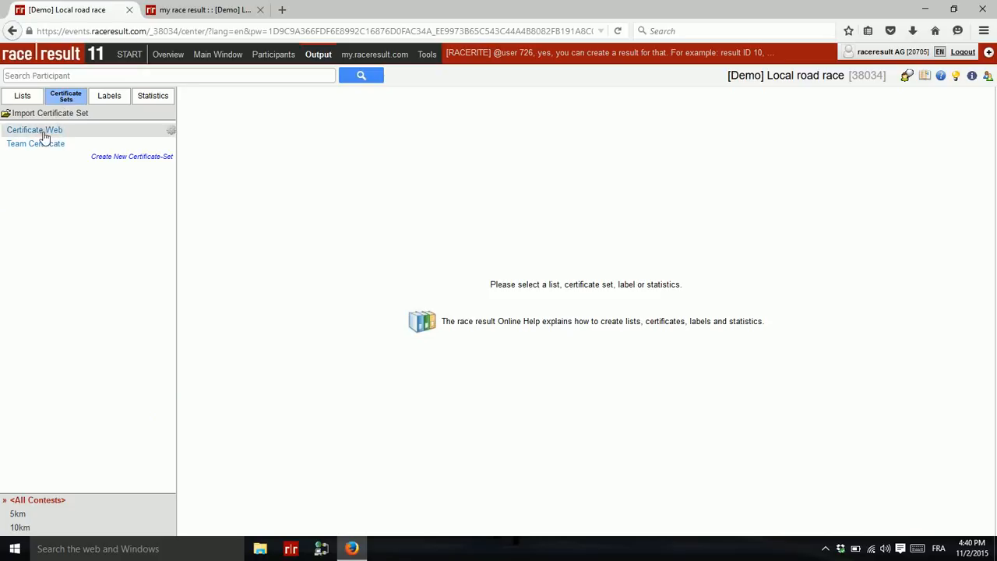
pyautogui.click(42, 132)
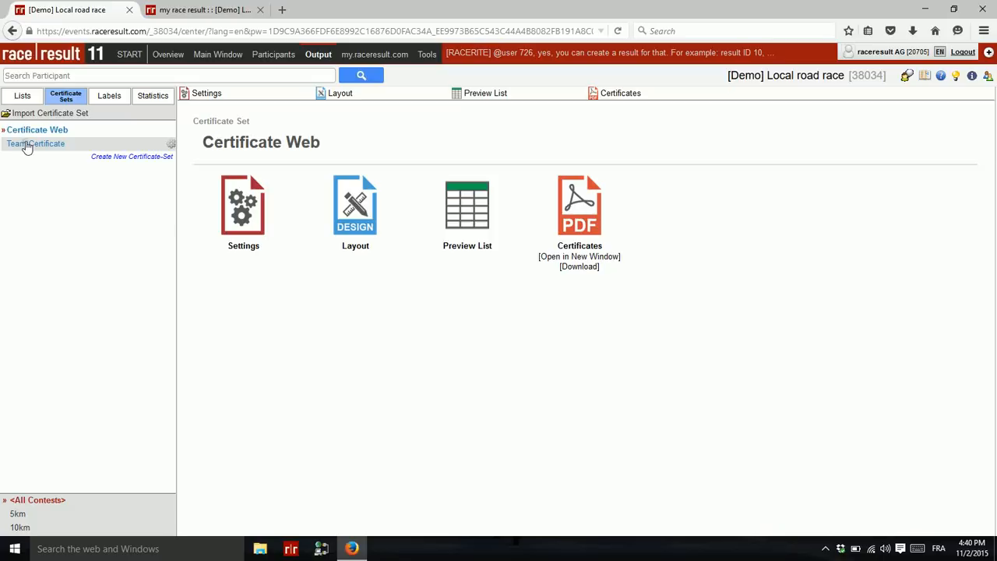
pyautogui.click(26, 145)
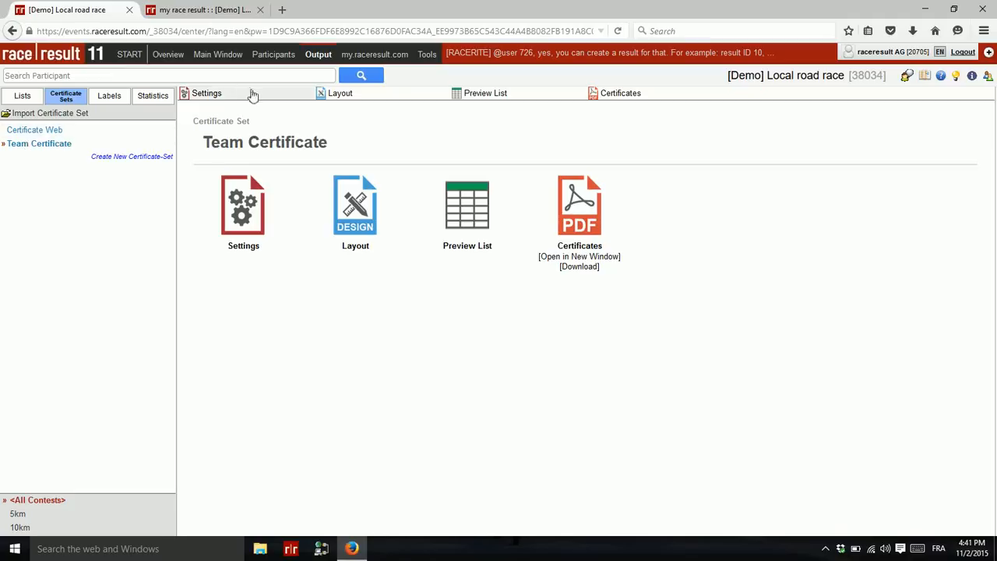
# In the Team Certificate set's settings, limit the certificates to teams with a Team Rank > 0
pyautogui.click(227, 100)
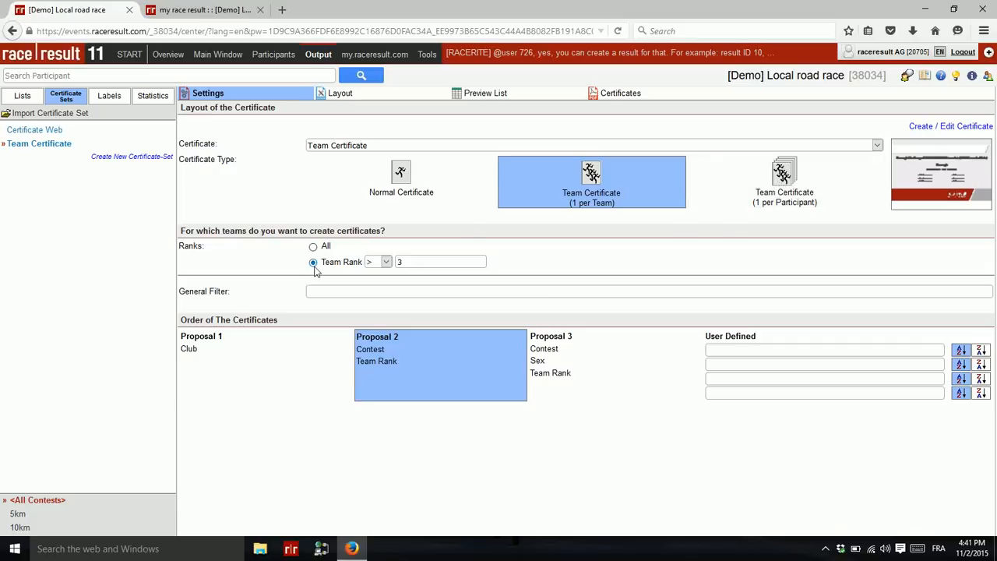
pyautogui.click(386, 262)
pyautogui.click(384, 262)
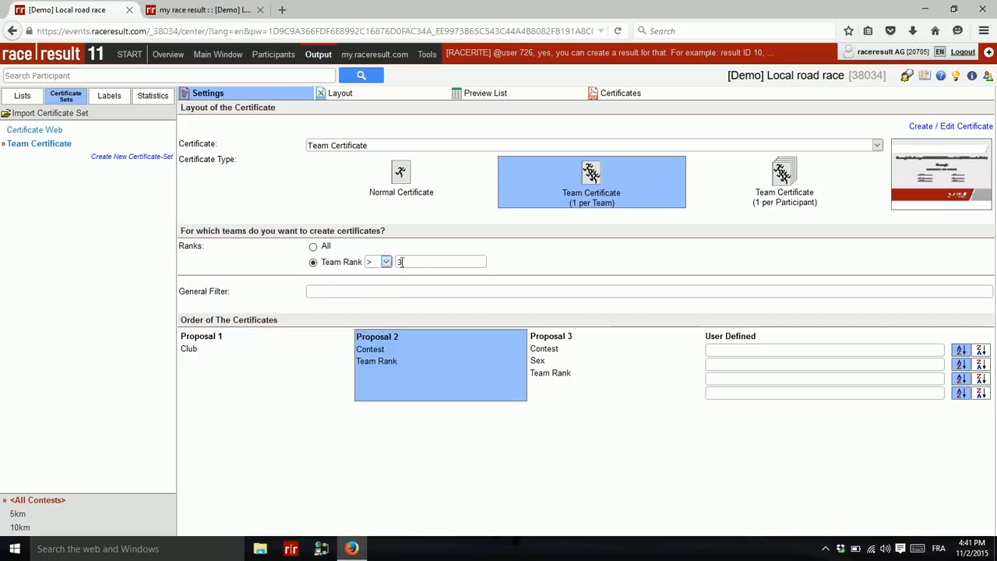
pyautogui.click(410, 262)
pyautogui.press('BackSpace')
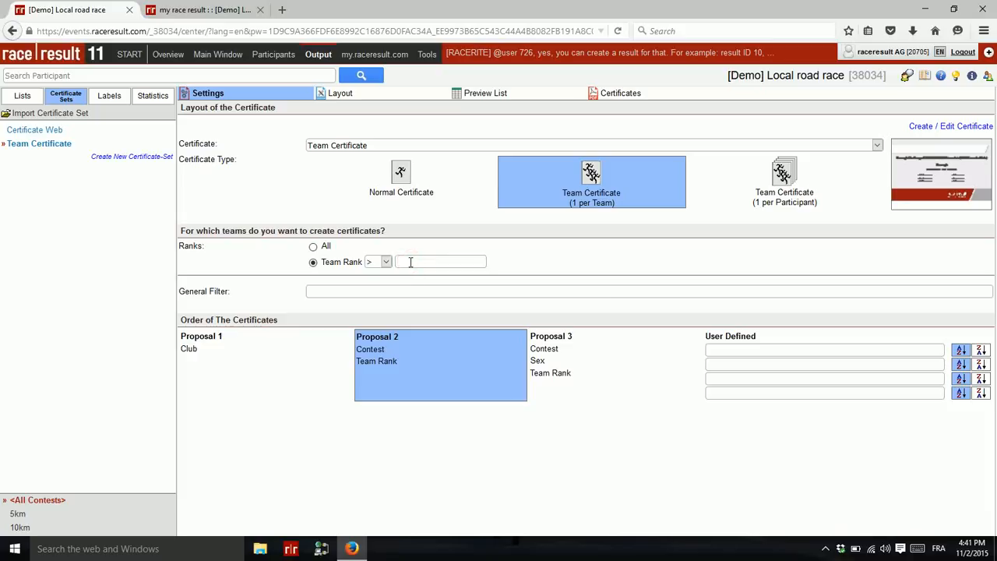
pyautogui.write('0')
pyautogui.click(264, 250)
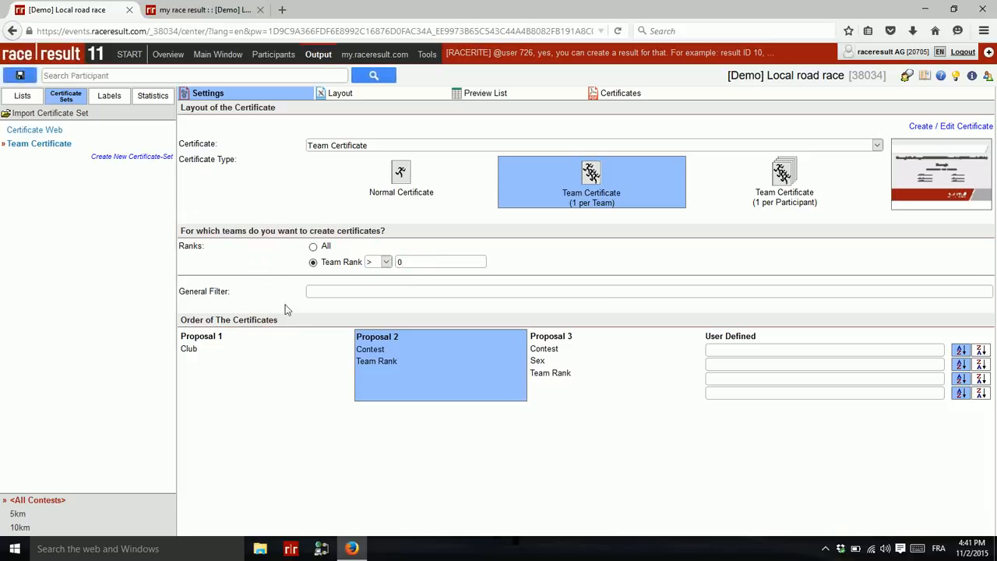
# Check which certificate layouts the Team Certificate set can use, keep Team Certificate, and save the settings
pyautogui.click(324, 293)
pyautogui.click(877, 147)
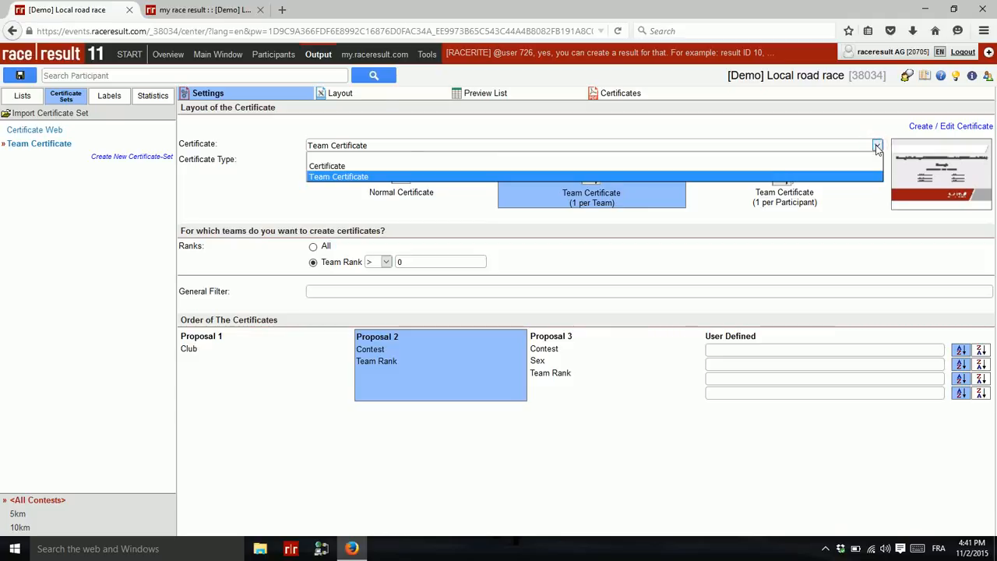
pyautogui.click(878, 146)
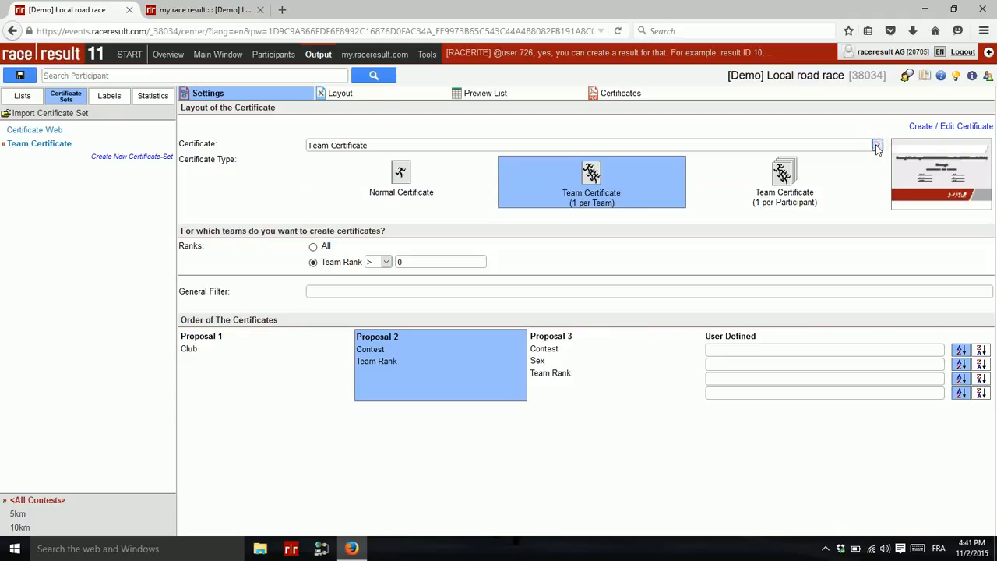
pyautogui.click(20, 76)
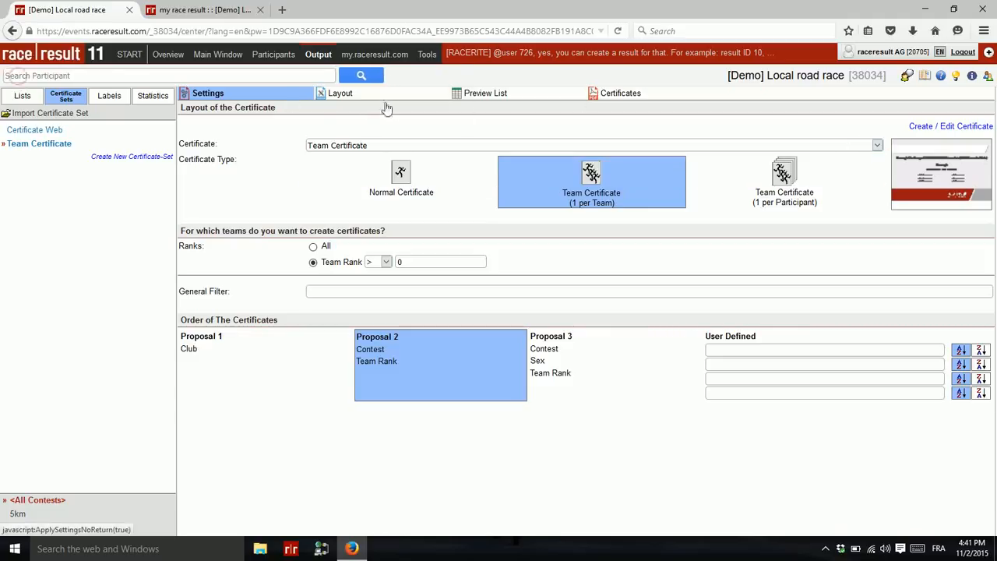
# Open the Certificate layout in the Designer and inspect its background image, event name and DisplayName elements
pyautogui.click(428, 60)
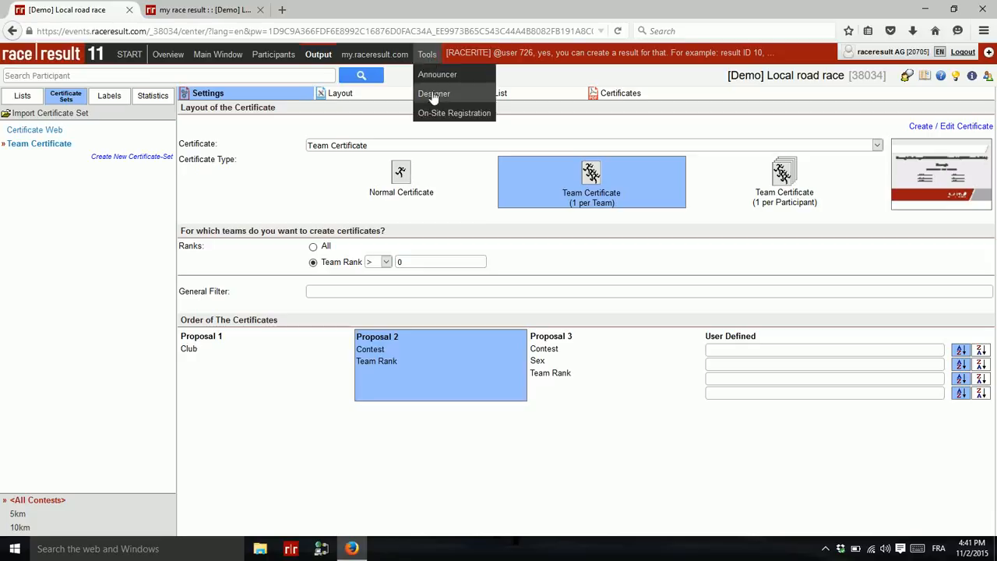
pyautogui.click(434, 94)
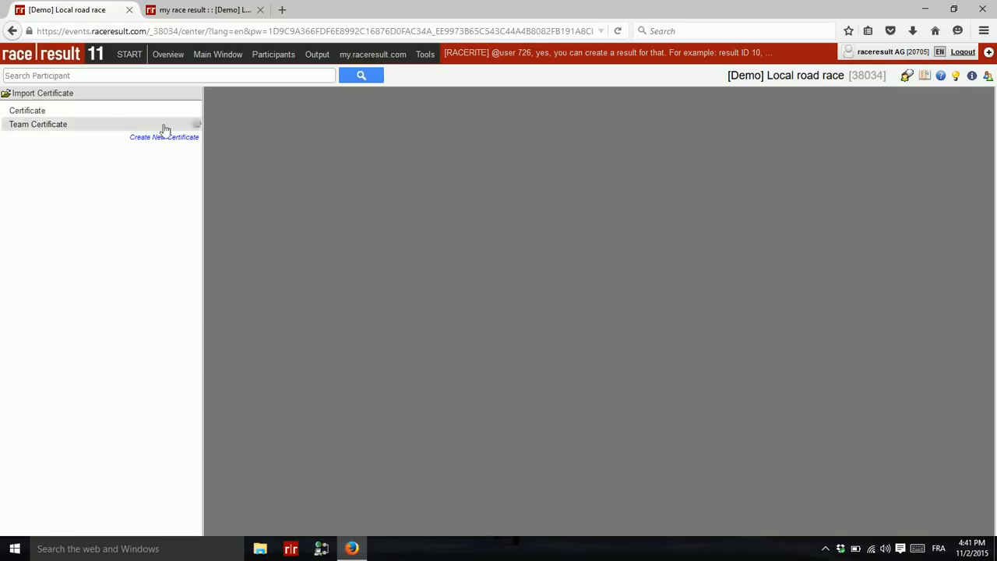
pyautogui.click(76, 114)
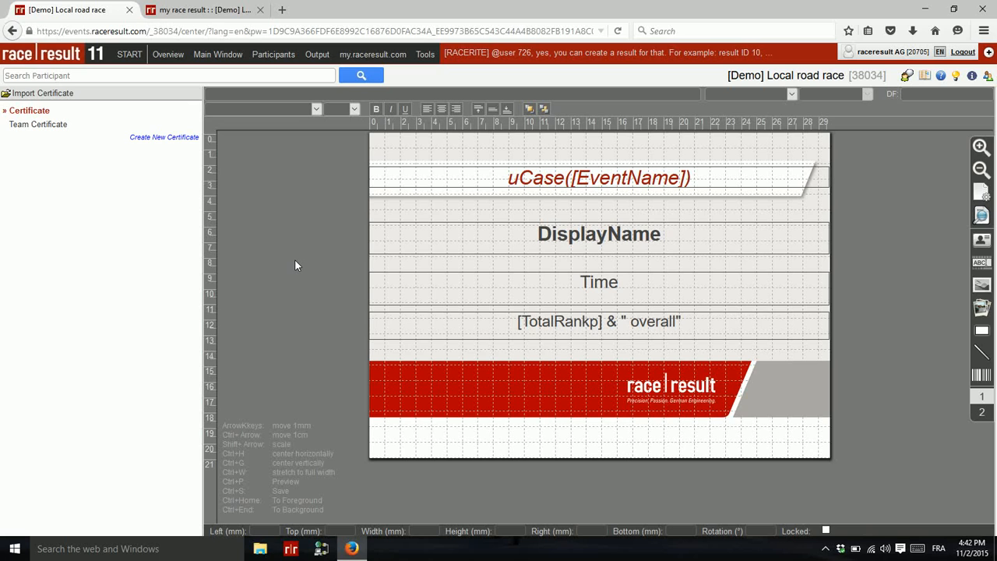
pyautogui.click(435, 150)
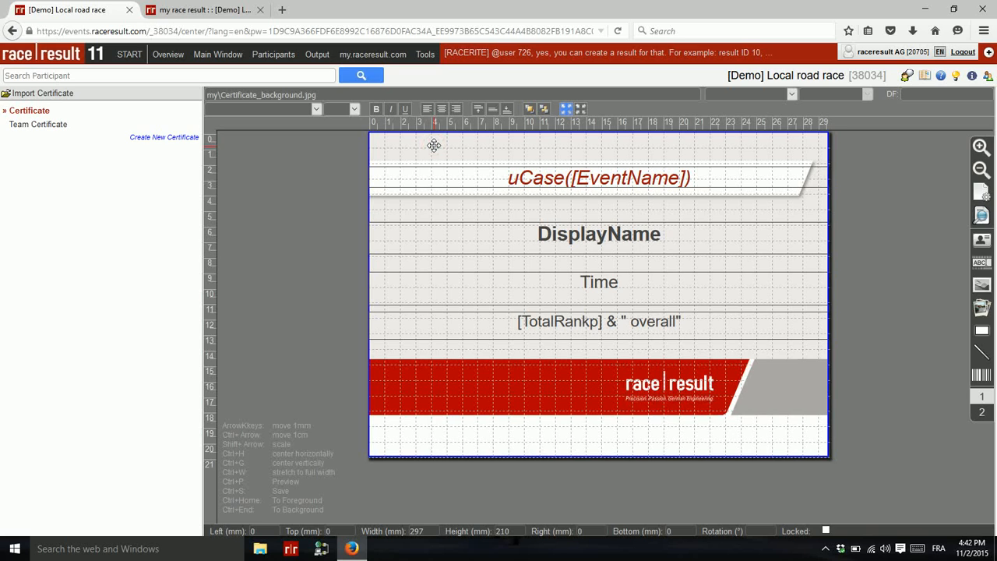
pyautogui.click(466, 184)
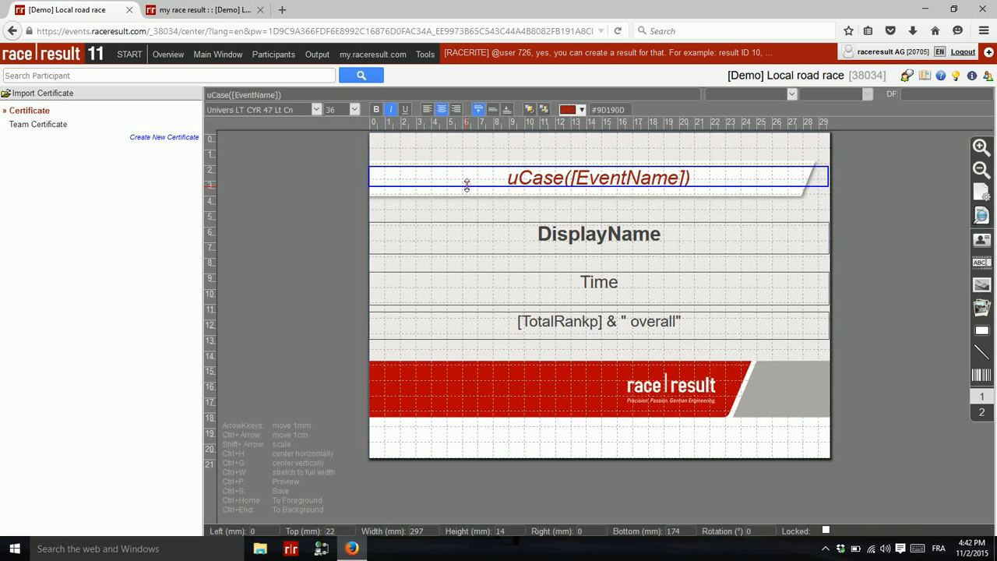
pyautogui.click(530, 241)
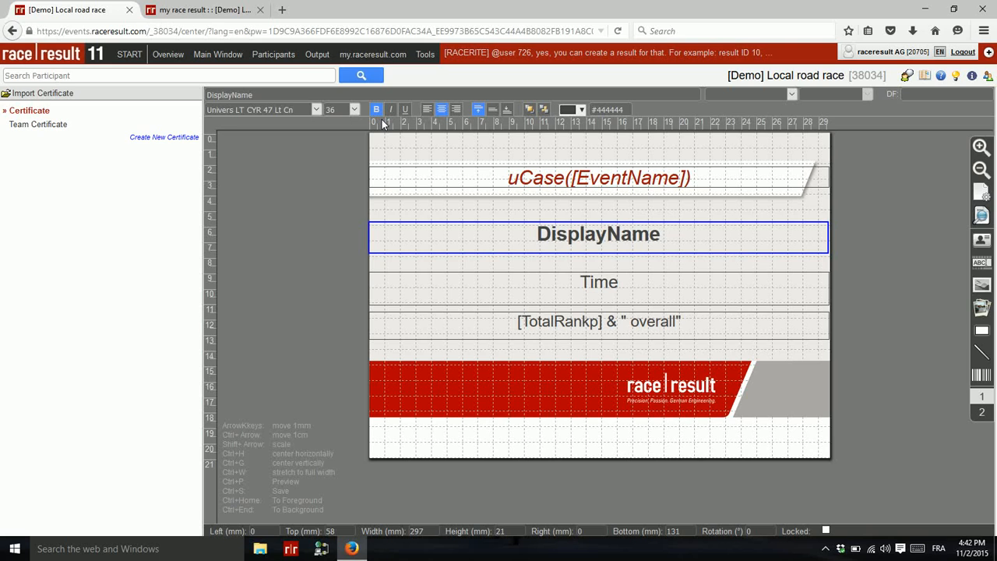
# Revisit the Team Certificate set, and review the Result Details settings that publish both certificate sets for the 5km and 10km contests
pyautogui.click(316, 54)
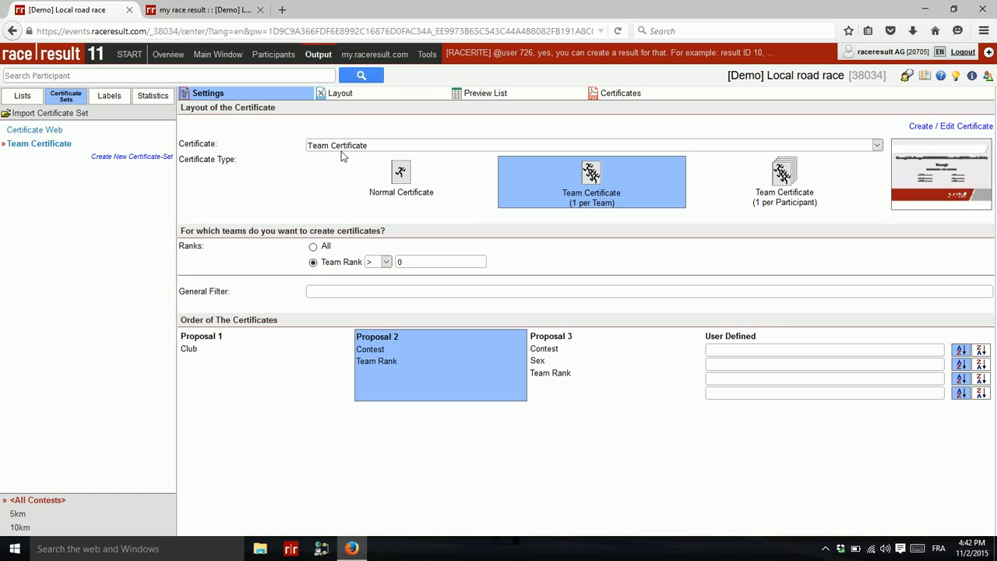
pyautogui.click(384, 60)
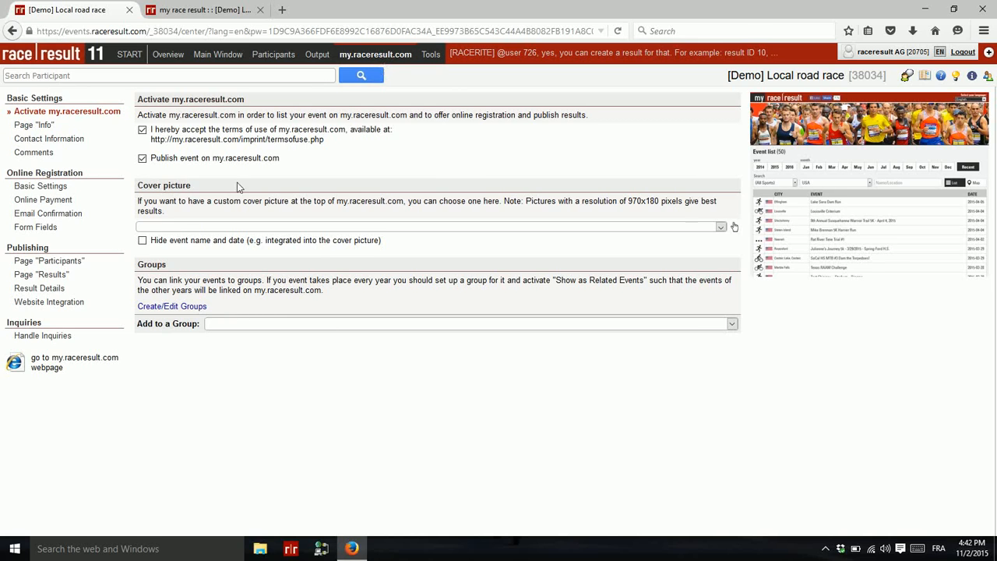
pyautogui.click(36, 291)
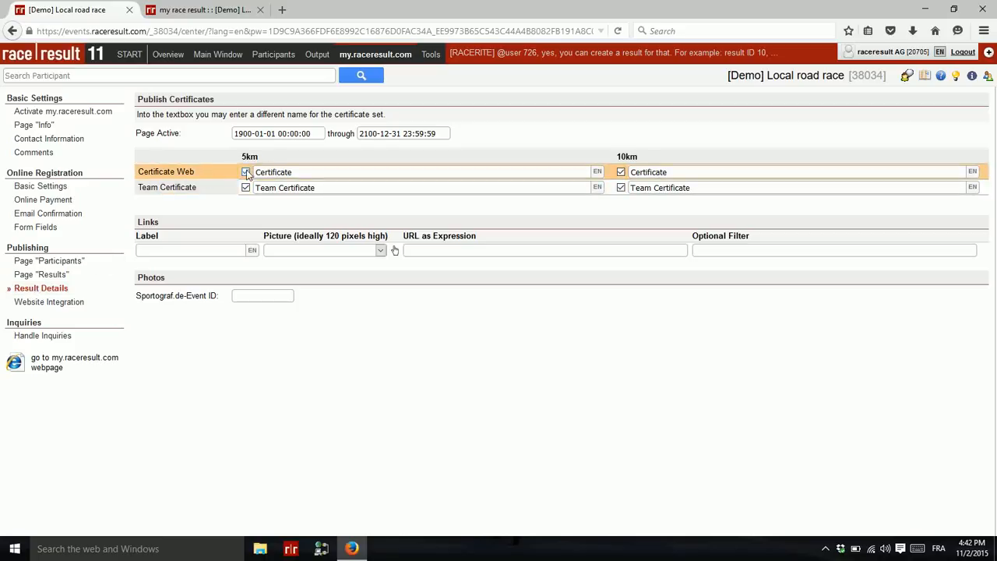
pyautogui.click(621, 188)
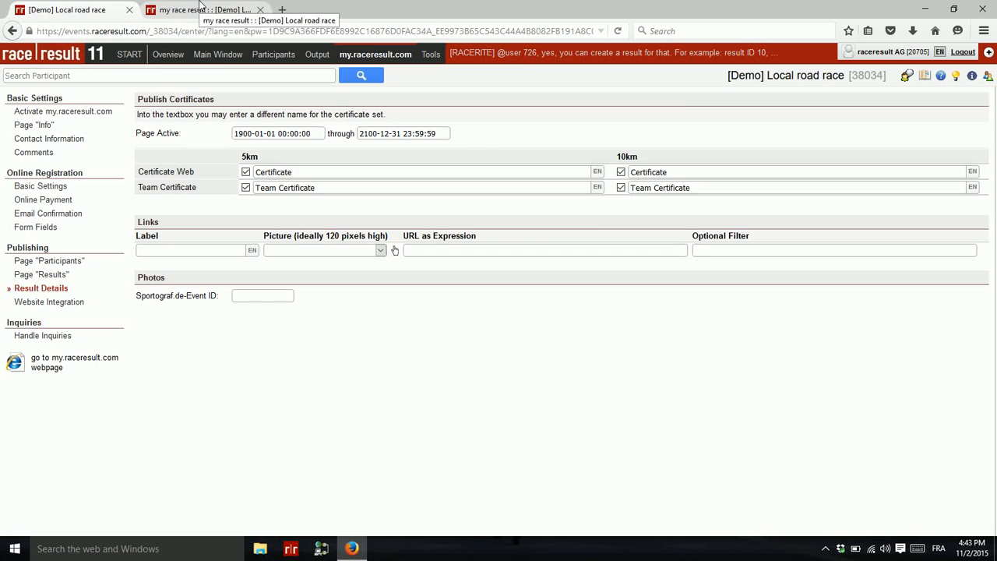
# On the public 10km Overall results page, view the Team Certificate of the fourth-ranked runner, and return to the result list
pyautogui.click(200, 7)
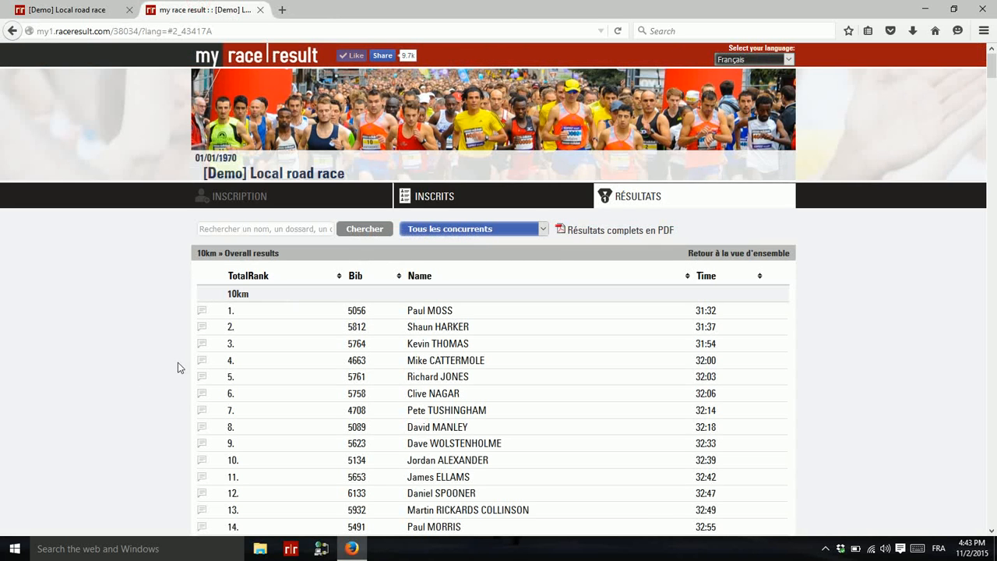
pyautogui.click(428, 368)
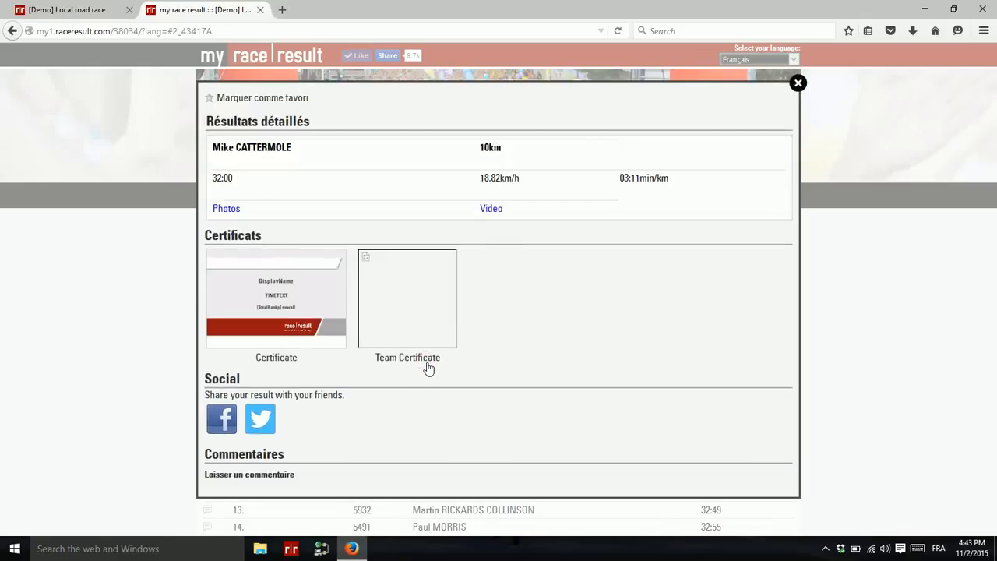
pyautogui.click(442, 307)
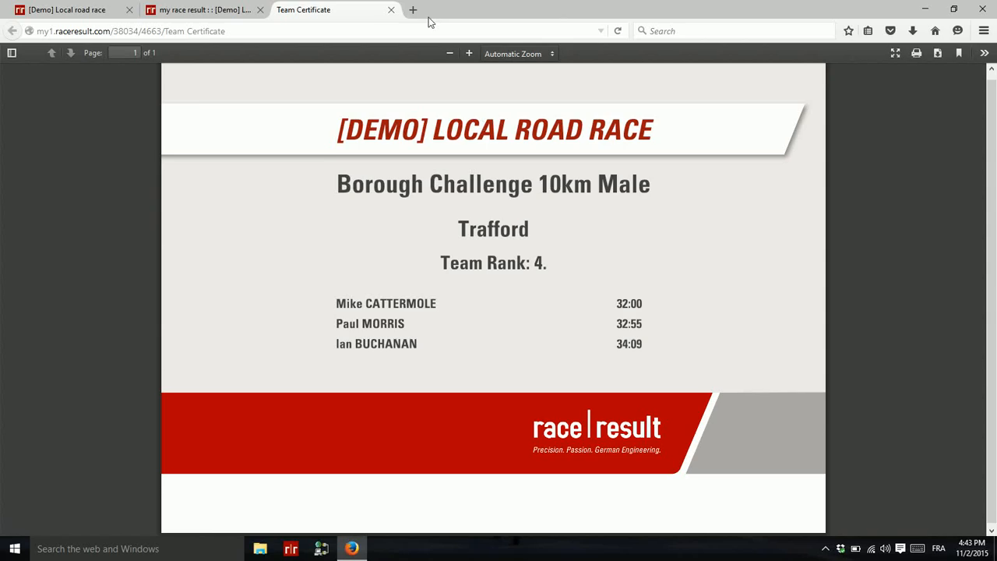
pyautogui.click(391, 9)
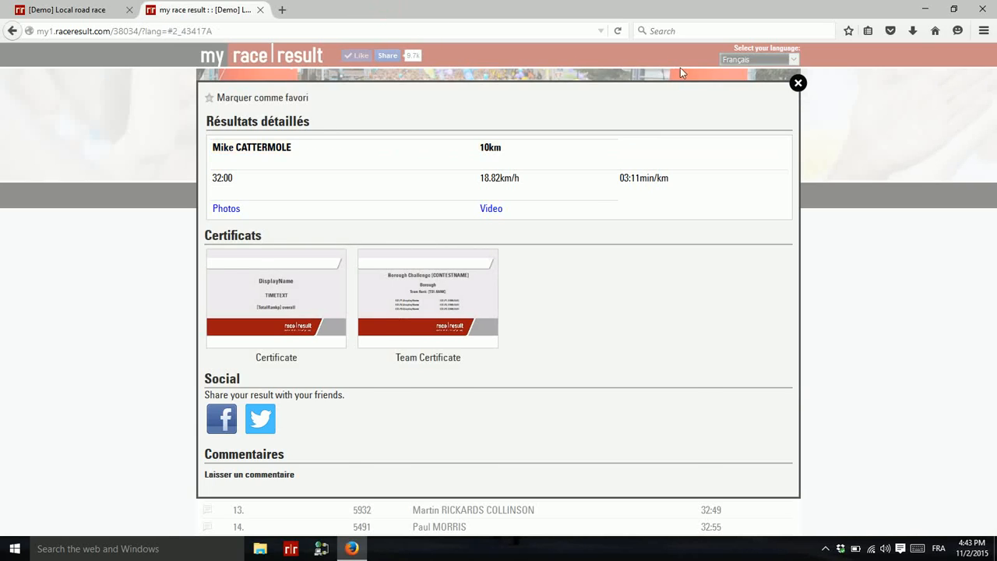
pyautogui.click(798, 83)
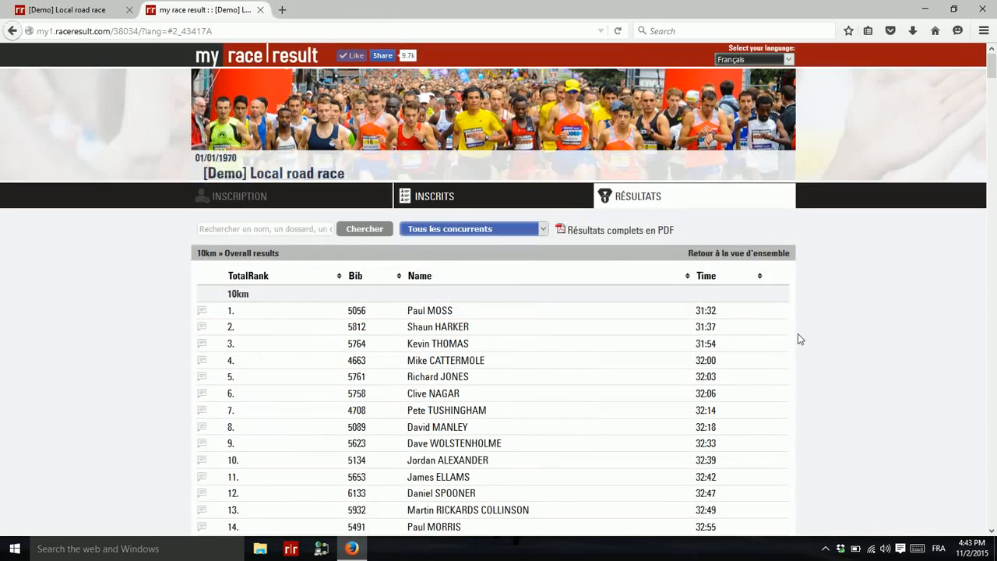
# Check which certificates the detailed results offer for the runner ranked 384 in the 10km Overall results, and return to the list
pyautogui.scroll(-20, 798, 334)
pyautogui.scroll(-20, 797, 340)
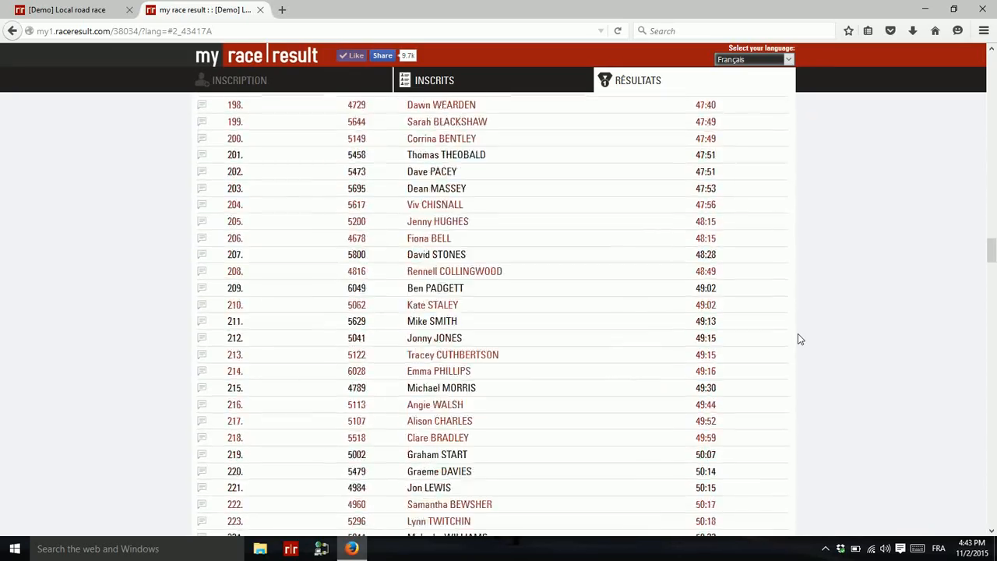
pyautogui.scroll(-13, 798, 340)
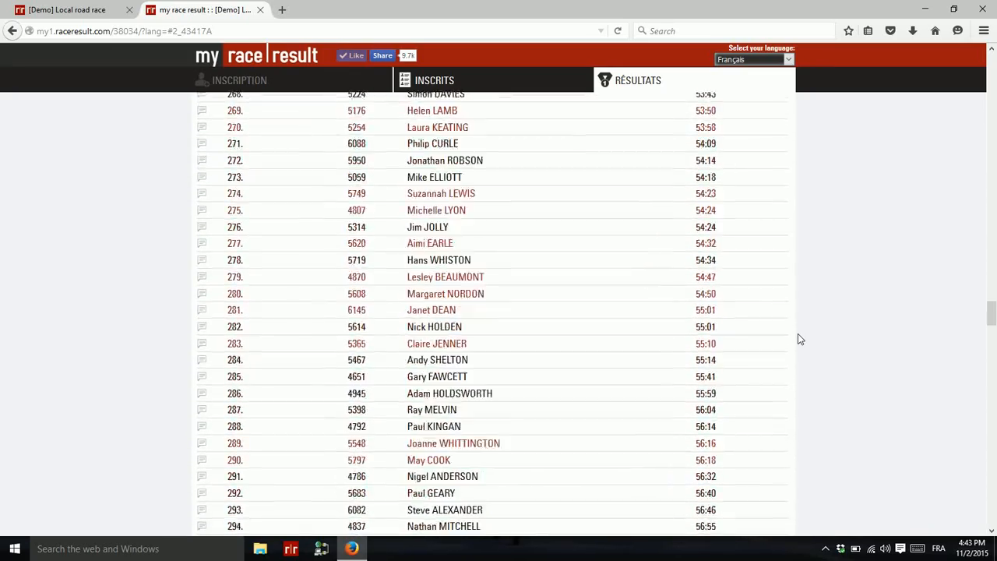
pyautogui.scroll(-6, 798, 340)
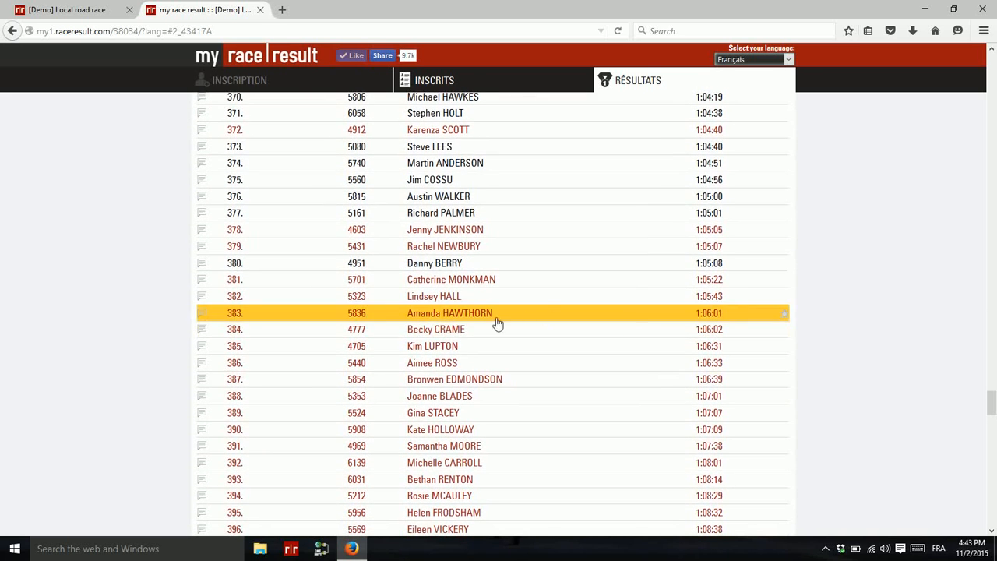
pyautogui.click(475, 335)
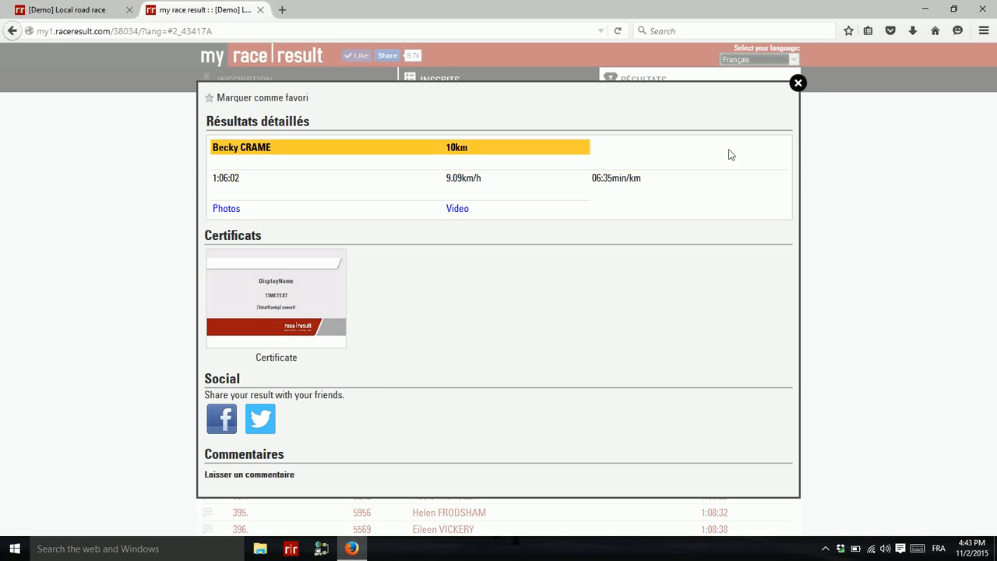
pyautogui.click(798, 82)
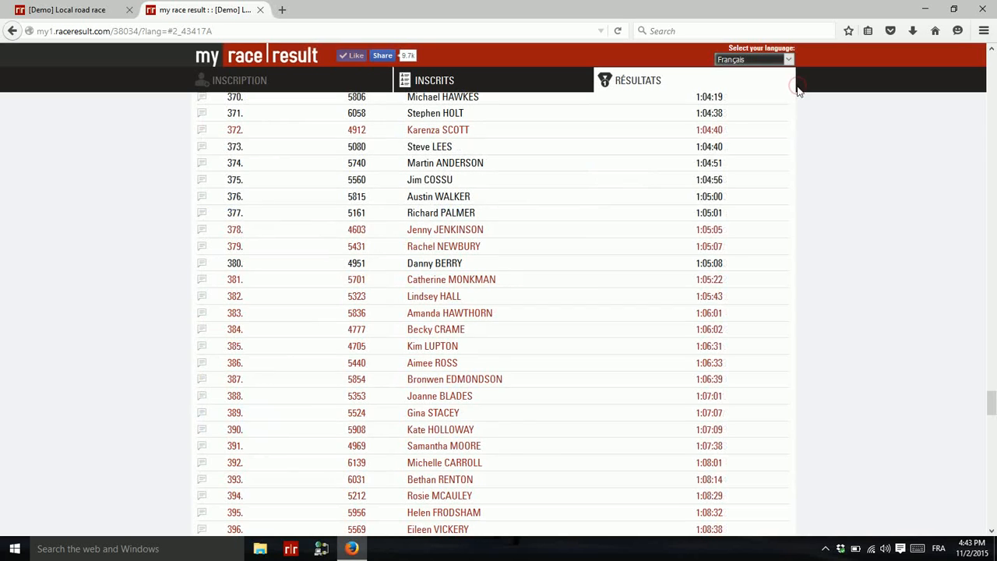
pyautogui.scroll(-2, 93, 292)
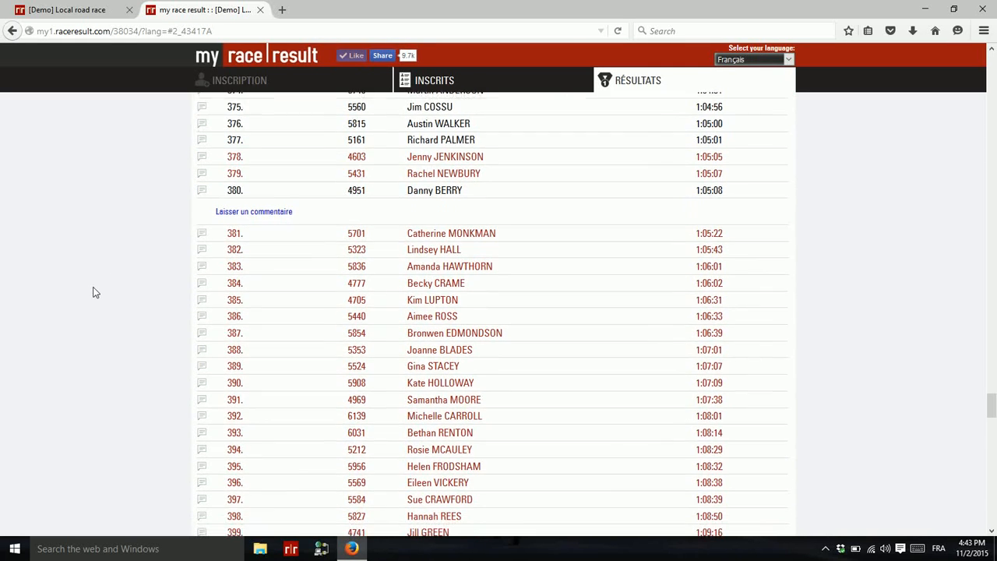